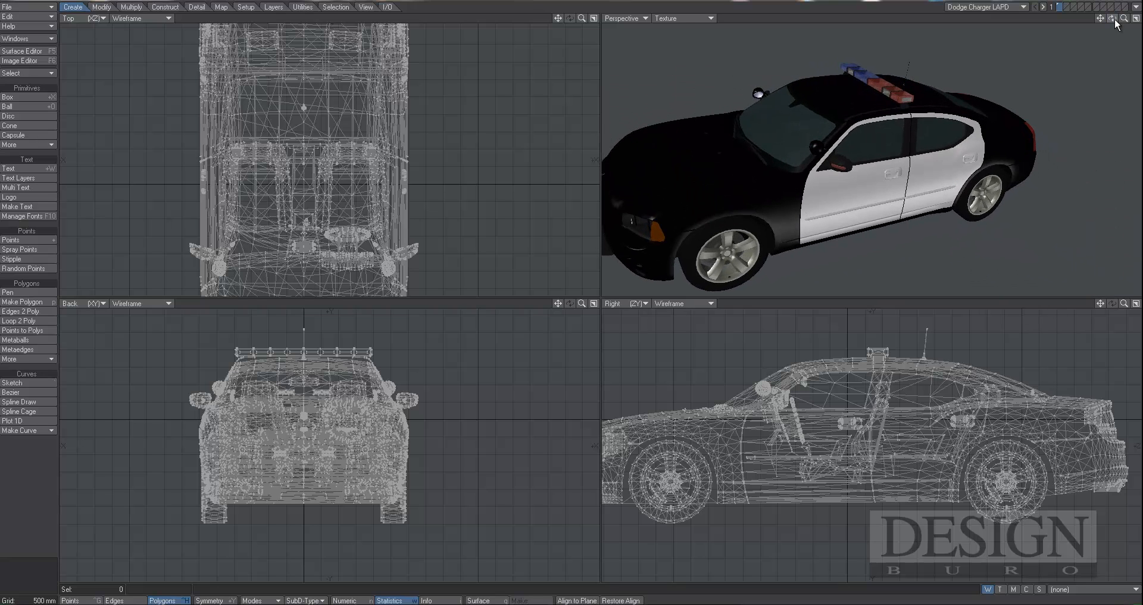
Try selecting one front wheel by picking a few polygons on its rim and tire and expanding the selection to connected polygons
{"action": "key", "text": "a"}
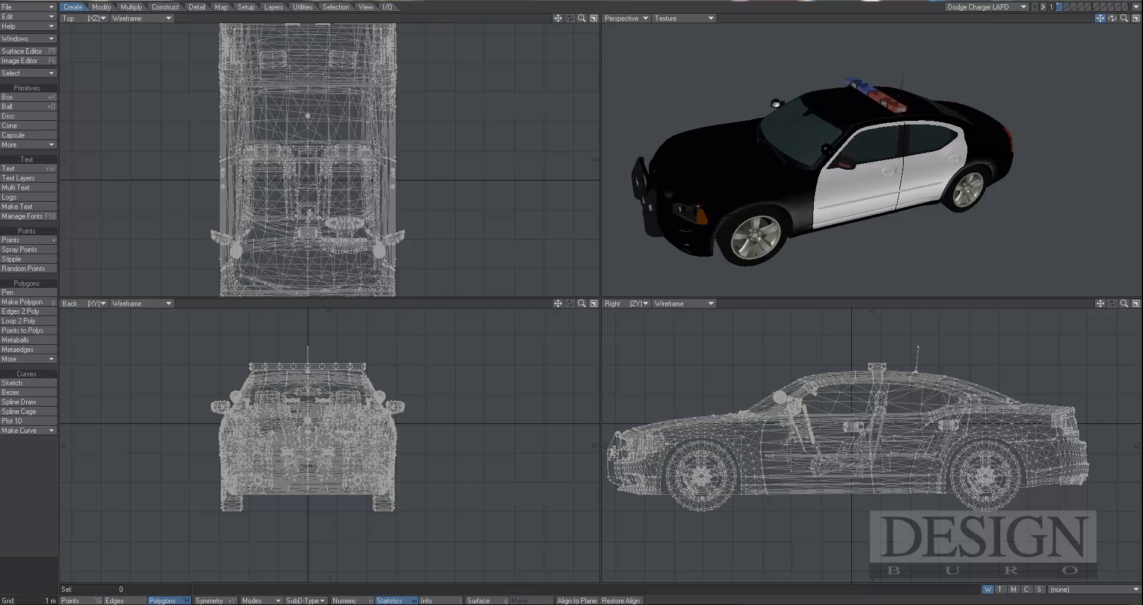
{"action": "left_click_drag", "start_coordinate": [1100, 18], "coordinate": [1130, 17]}
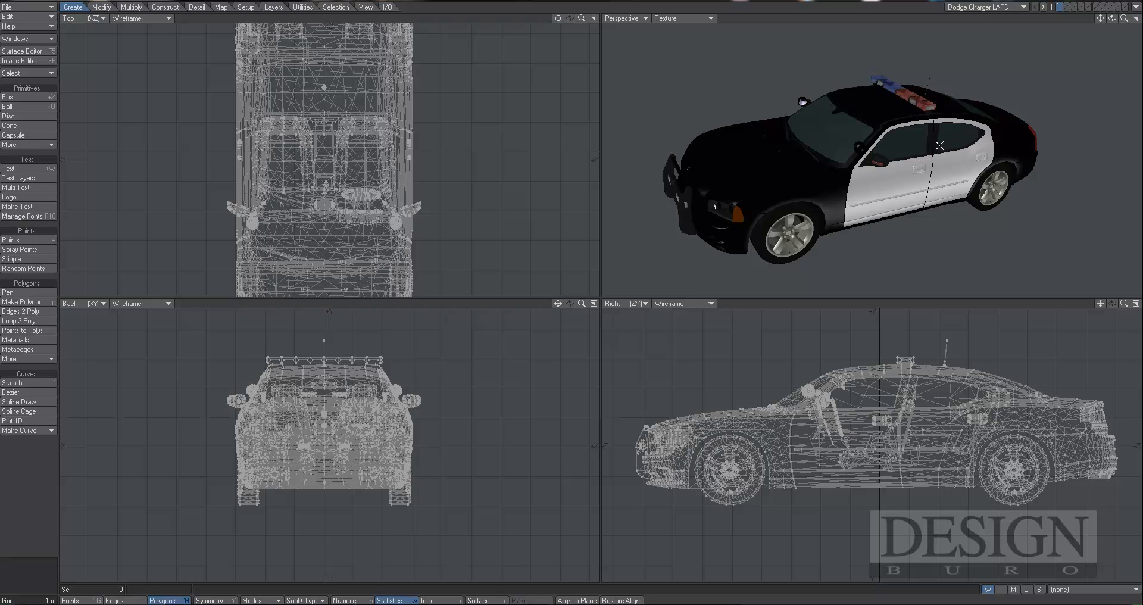
{"action": "left_click_drag", "start_coordinate": [852, 182], "coordinate": [812, 174], "text": "alt"}
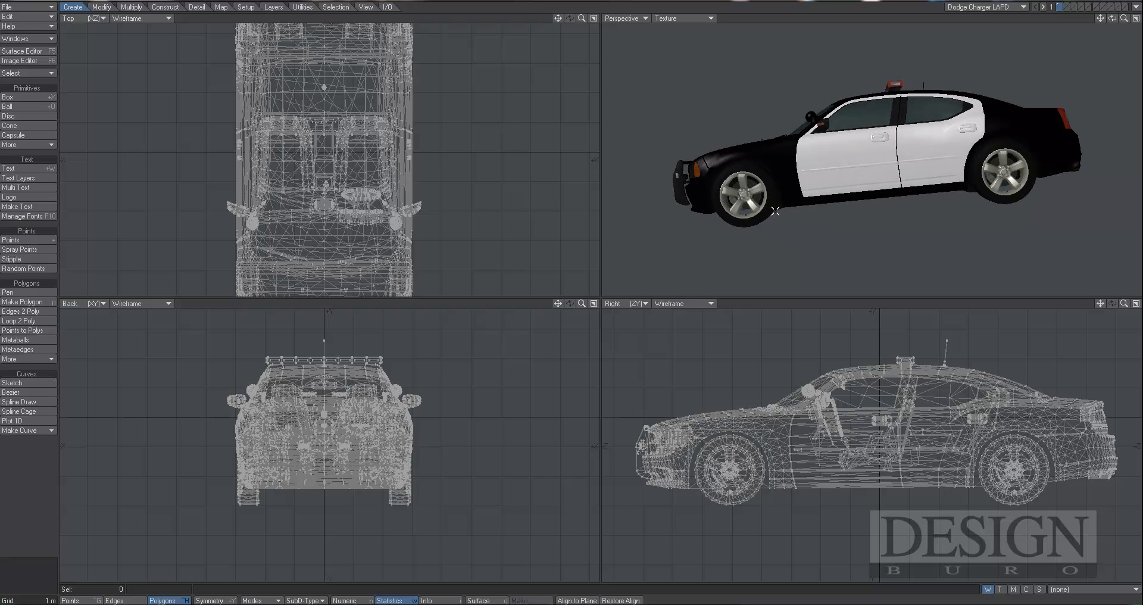
{"action": "left_click_drag", "start_coordinate": [971, 164], "coordinate": [888, 145], "text": "alt"}
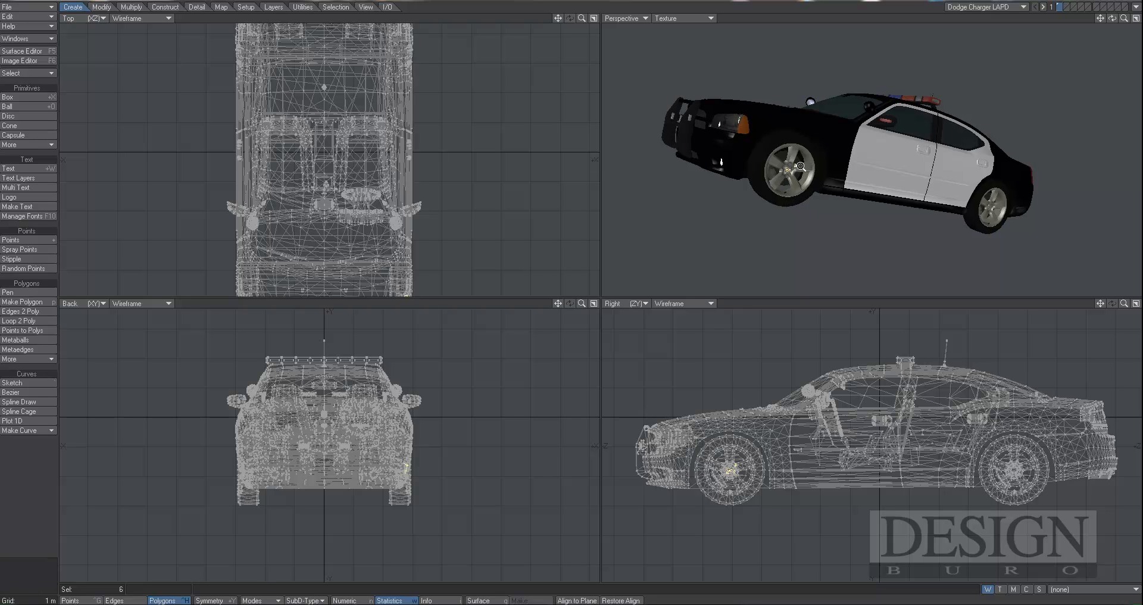
{"action": "scroll", "coordinate": [803, 174], "scroll_direction": "up", "scroll_amount": 2}
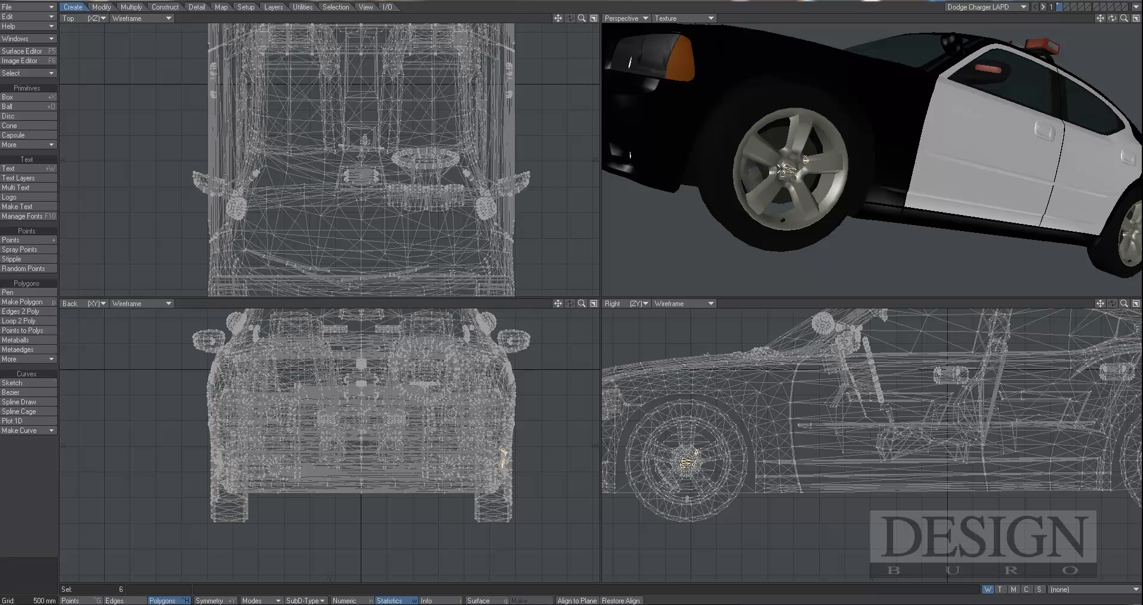
{"action": "left_click", "coordinate": [726, 207]}
{"action": "left_click_drag", "start_coordinate": [756, 194], "coordinate": [1009, 171], "text": "alt"}
{"action": "left_click", "coordinate": [1043, 153]}
{"action": "left_click", "coordinate": [1059, 166]}
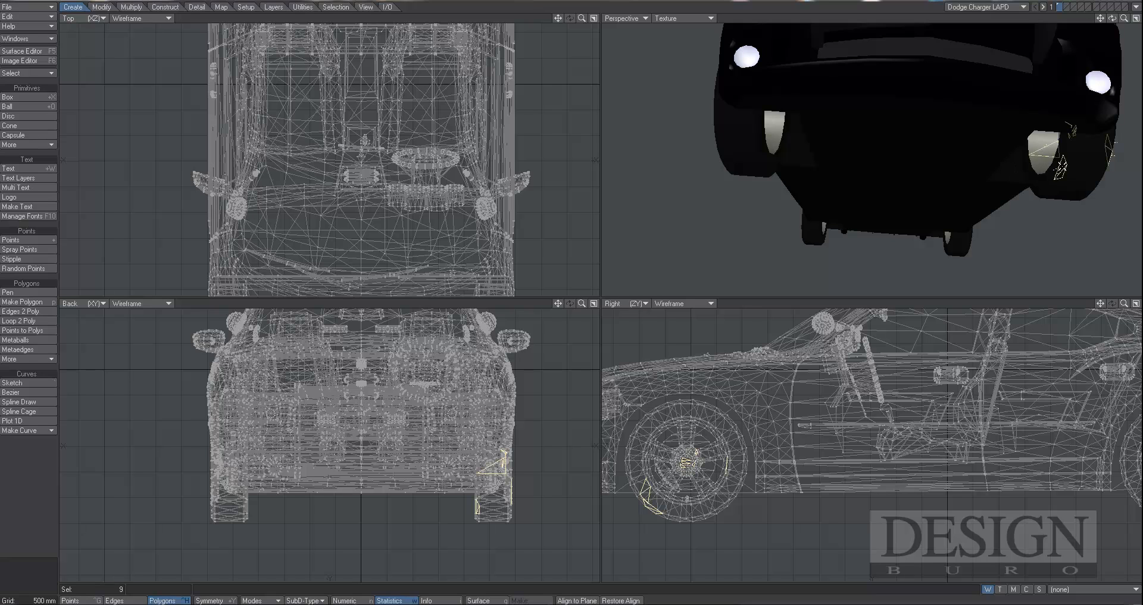
{"action": "left_click", "coordinate": [1080, 154]}
{"action": "left_click_drag", "start_coordinate": [1051, 178], "coordinate": [924, 176], "text": "alt"}
{"action": "key", "text": "bracketright"}
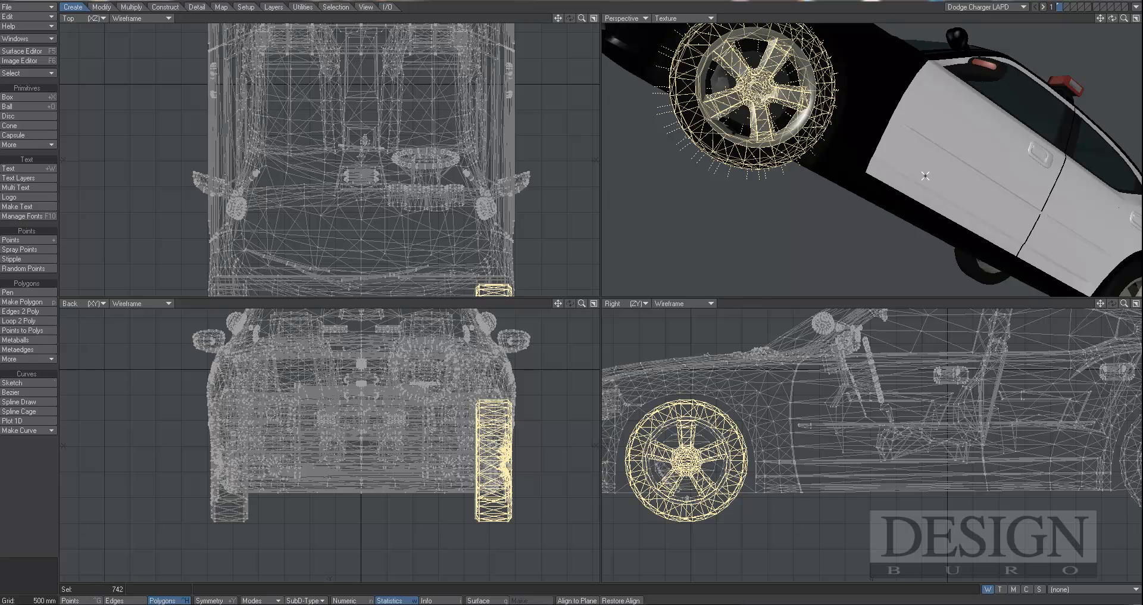
Try adding missed rim polygons and their connected parts to the front wheel selection, and clear the selection
{"action": "mouse_move", "coordinate": [742, 114]}
{"action": "left_mouse_down", "text": "alt"}
{"action": "mouse_move", "coordinate": [811, 119]}
{"action": "mouse_move", "coordinate": [746, 119]}
{"action": "left_mouse_up", "text": "alt"}
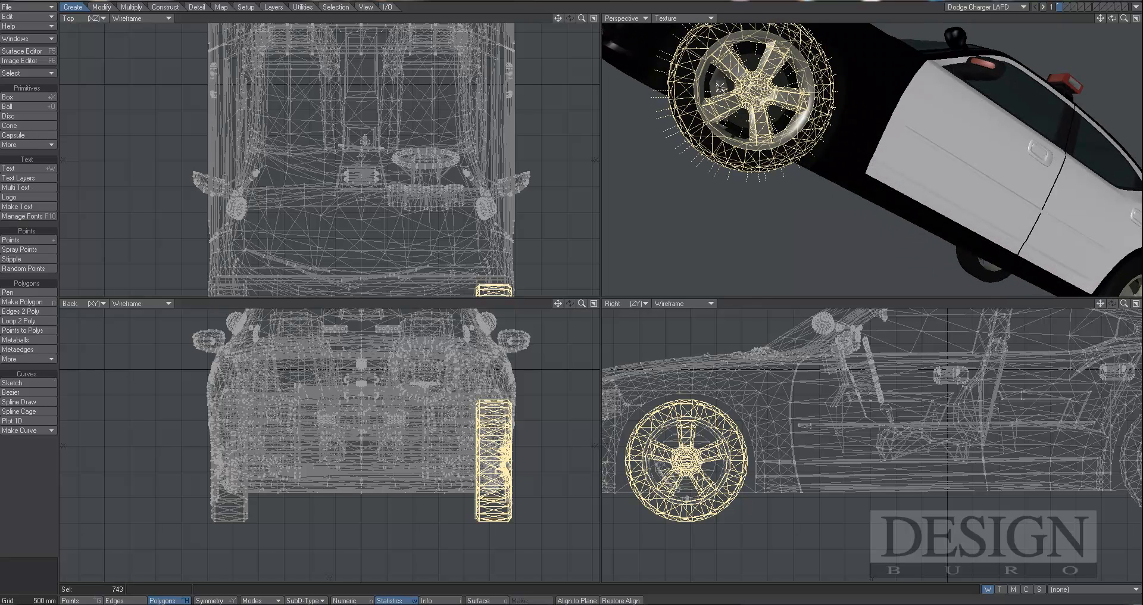
{"action": "key", "text": "bracketright"}
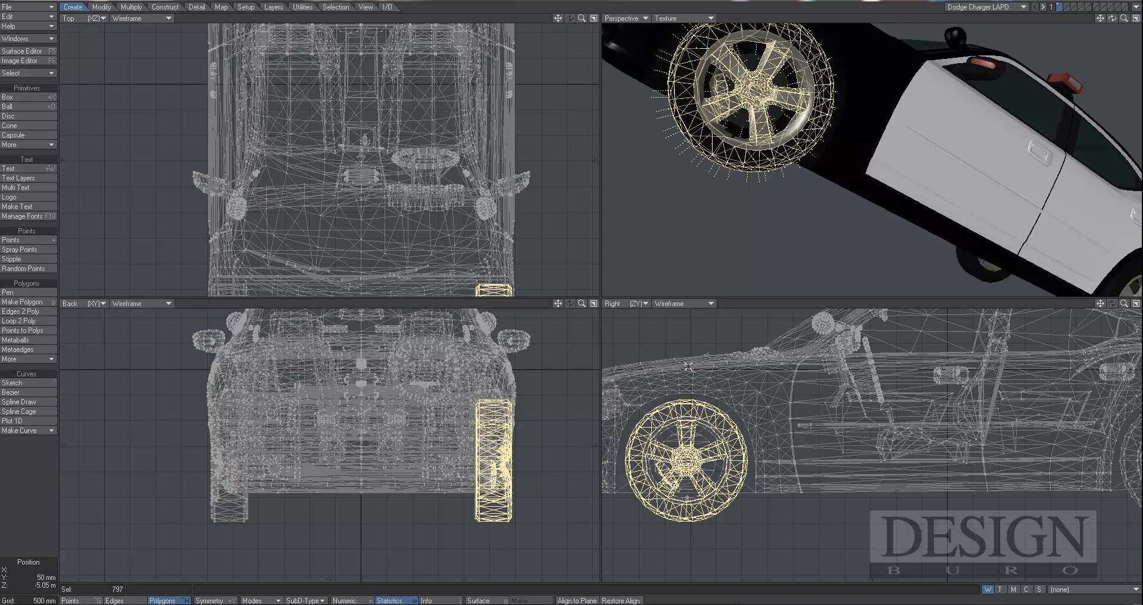
{"action": "key", "text": "slash"}
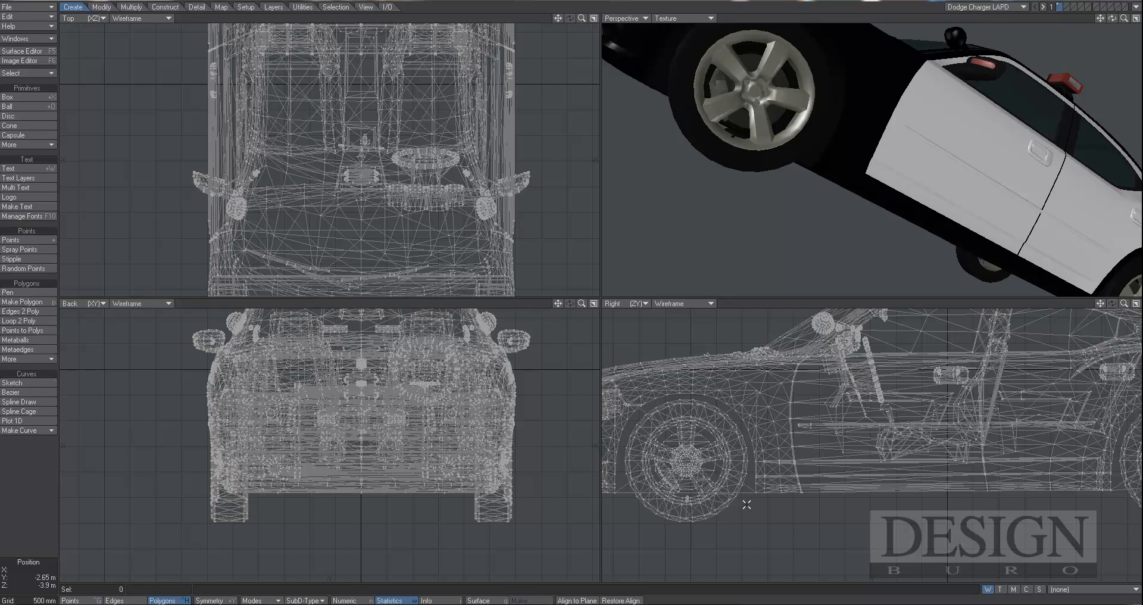
Lasso both front wheels in the side view, expand to connected polygons, and cut and paste them from the car body into layer 2
{"action": "right_click_drag", "start_coordinate": [746, 505], "coordinate": [752, 484]}
{"action": "right_click_drag", "start_coordinate": [703, 397], "coordinate": [669, 395]}
{"action": "mouse_move", "coordinate": [619, 472]}
{"action": "right_mouse_down"}
{"action": "mouse_move", "coordinate": [628, 539]}
{"action": "mouse_move", "coordinate": [751, 526]}
{"action": "mouse_move", "coordinate": [767, 505]}
{"action": "right_mouse_up"}
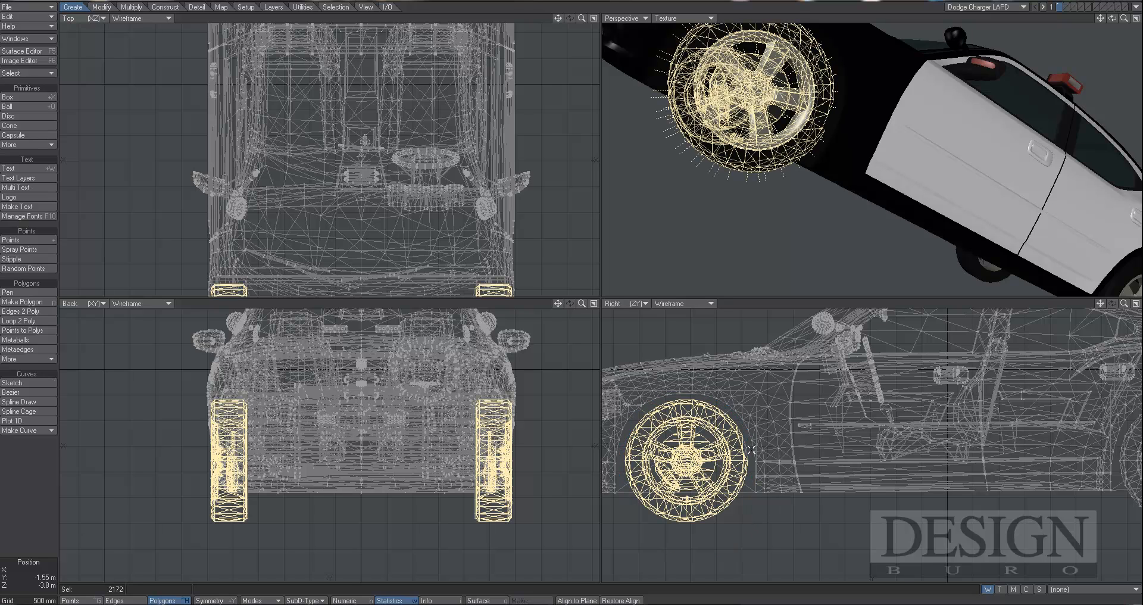
{"action": "key", "text": "]"}
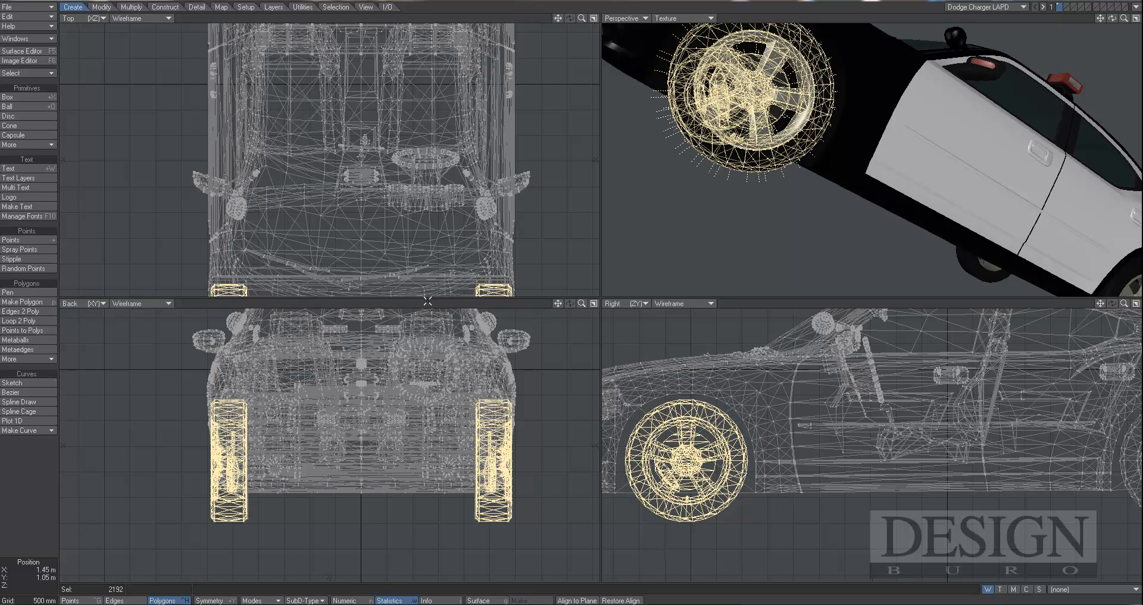
{"action": "left_click_drag", "start_coordinate": [418, 241], "coordinate": [413, 91], "text": "alt"}
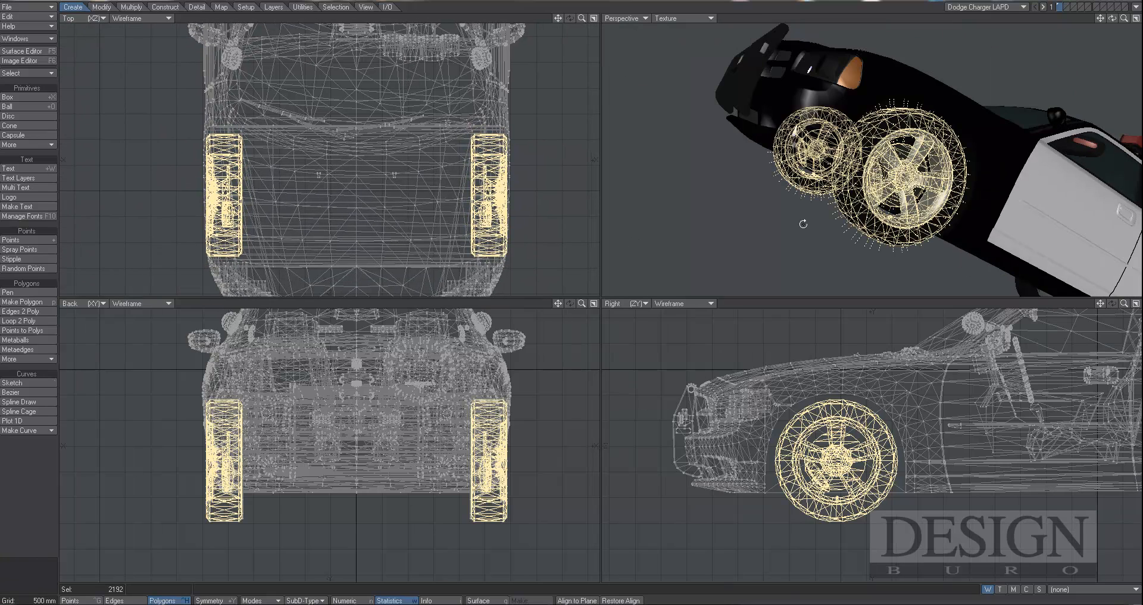
{"action": "left_click_drag", "start_coordinate": [802, 224], "coordinate": [788, 150], "text": "alt"}
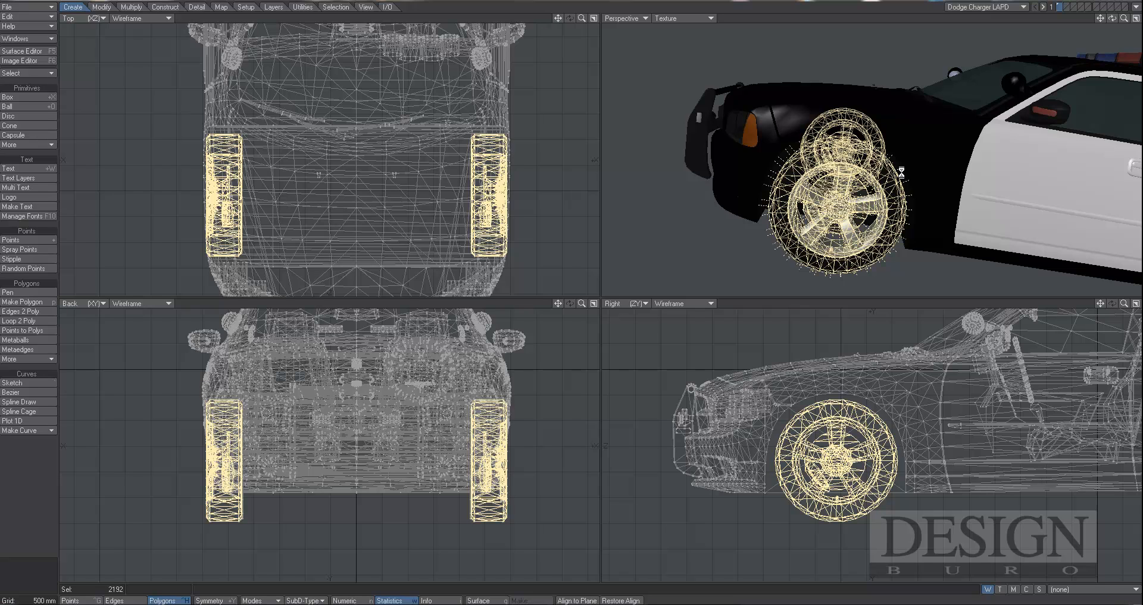
{"action": "key", "text": "x"}
{"action": "left_click_drag", "start_coordinate": [911, 174], "coordinate": [965, 100], "text": "alt"}
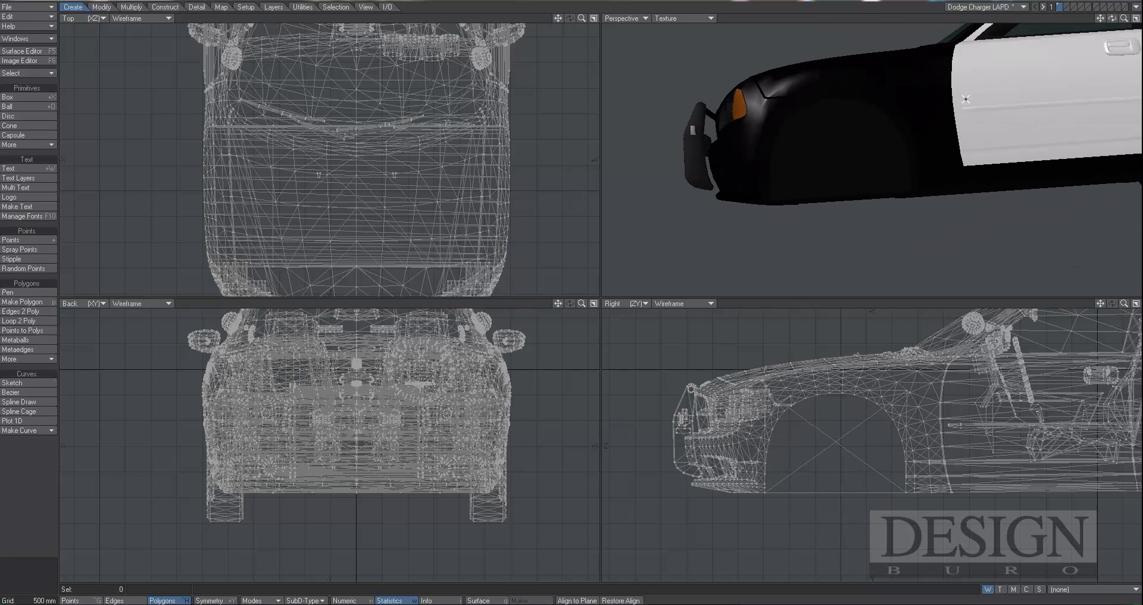
{"action": "left_click", "coordinate": [1066, 5]}
{"action": "key", "text": "ctrl+v"}
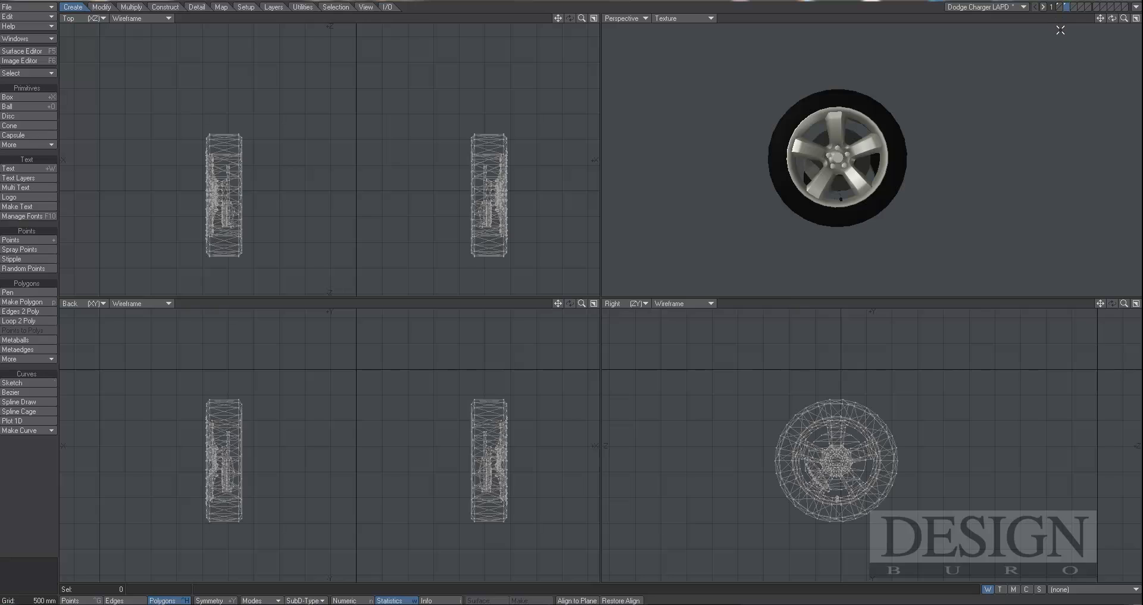
Cut the front wheel on the negative X side out of layer 2 and paste it into layer 3
{"action": "scroll", "coordinate": [538, 179], "scroll_direction": "down", "scroll_amount": 4}
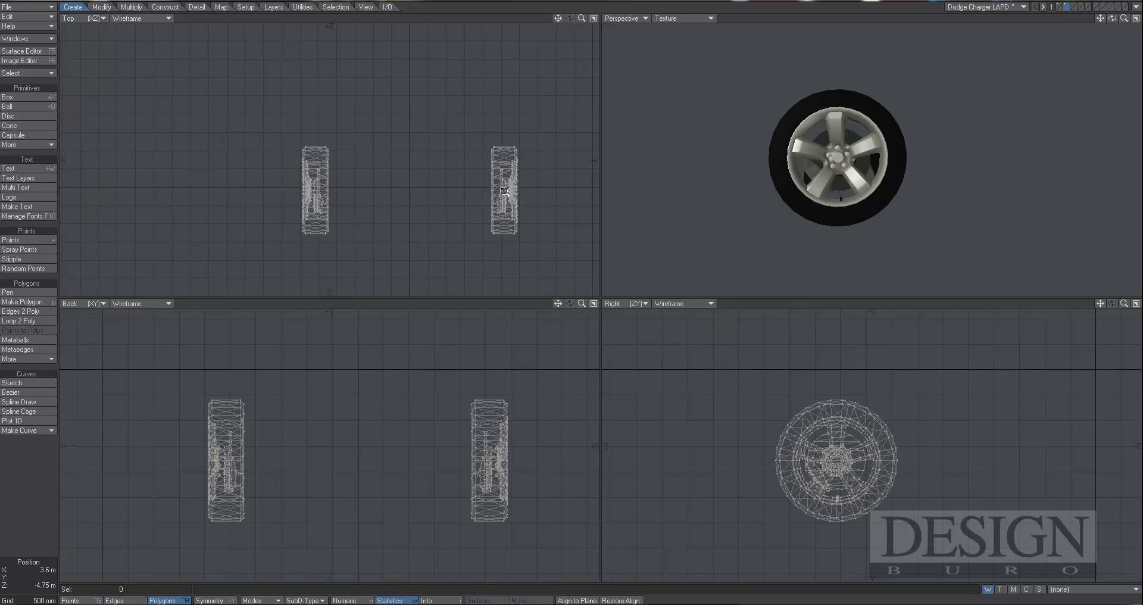
{"action": "left_click_drag", "start_coordinate": [491, 191], "coordinate": [447, 155], "text": "alt"}
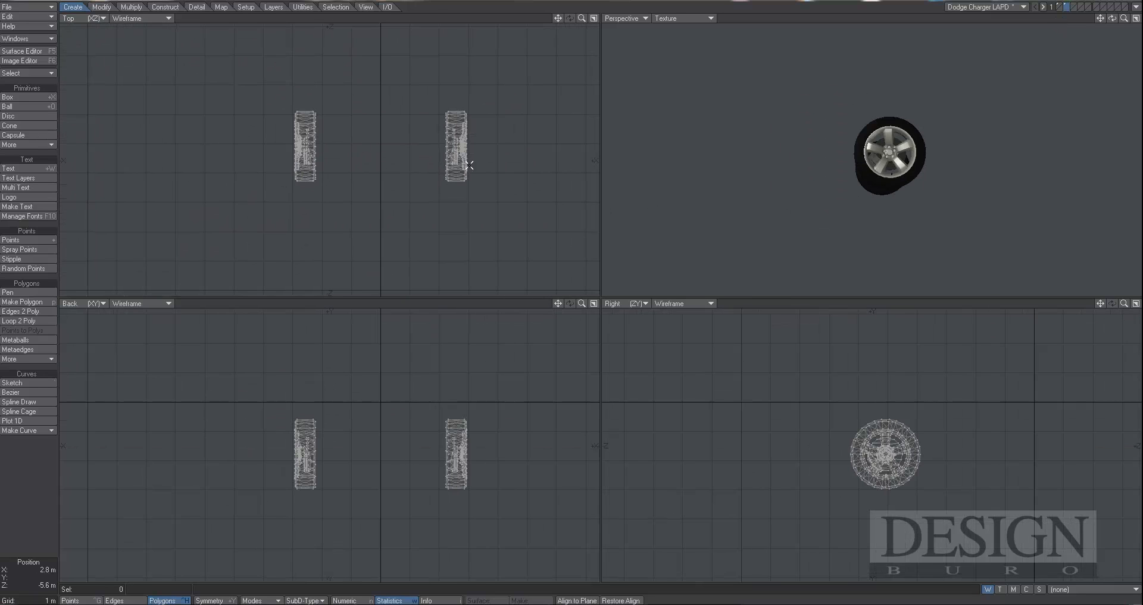
{"action": "left_click_drag", "start_coordinate": [775, 209], "coordinate": [815, 211], "text": "alt"}
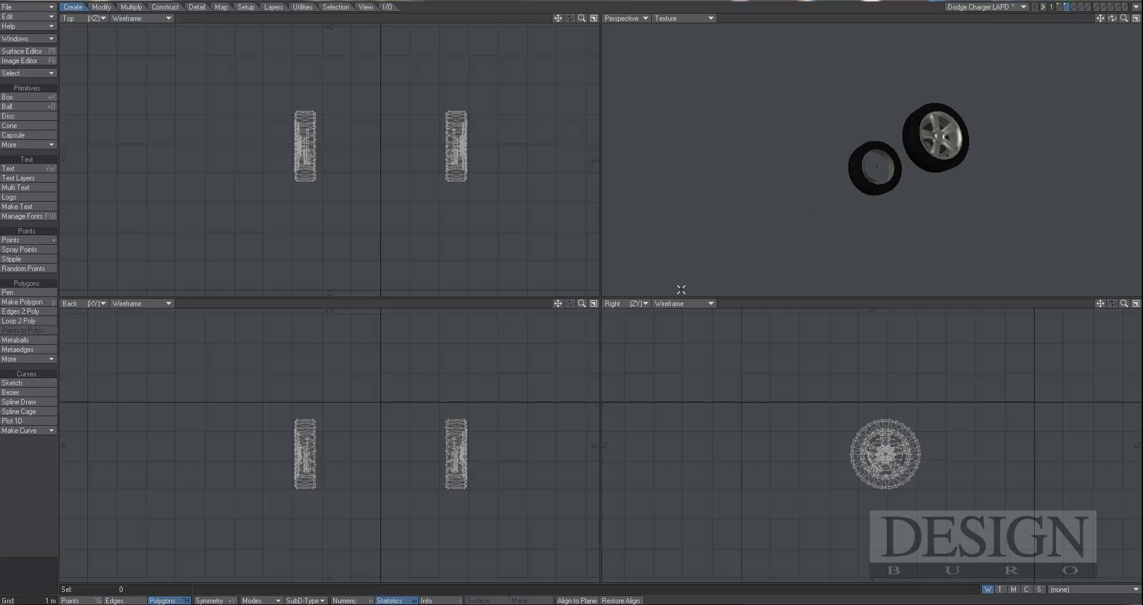
{"action": "left_click_drag", "start_coordinate": [875, 187], "coordinate": [799, 184], "text": "alt"}
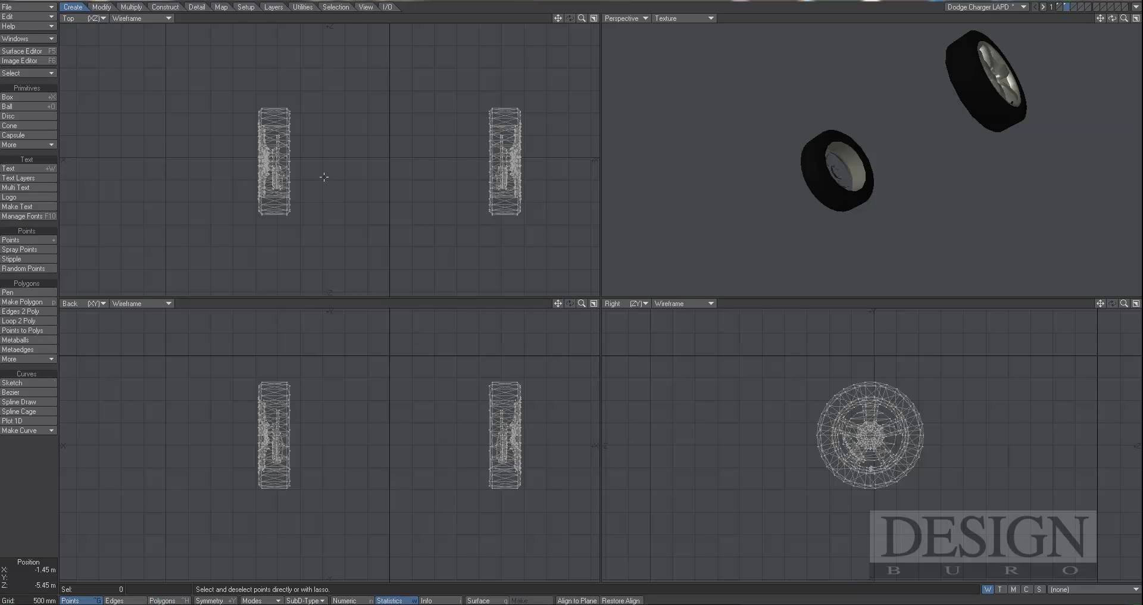
{"action": "mouse_move", "coordinate": [325, 170]}
{"action": "right_mouse_down"}
{"action": "mouse_move", "coordinate": [334, 93]}
{"action": "mouse_move", "coordinate": [216, 212]}
{"action": "mouse_move", "coordinate": [332, 166]}
{"action": "right_mouse_up"}
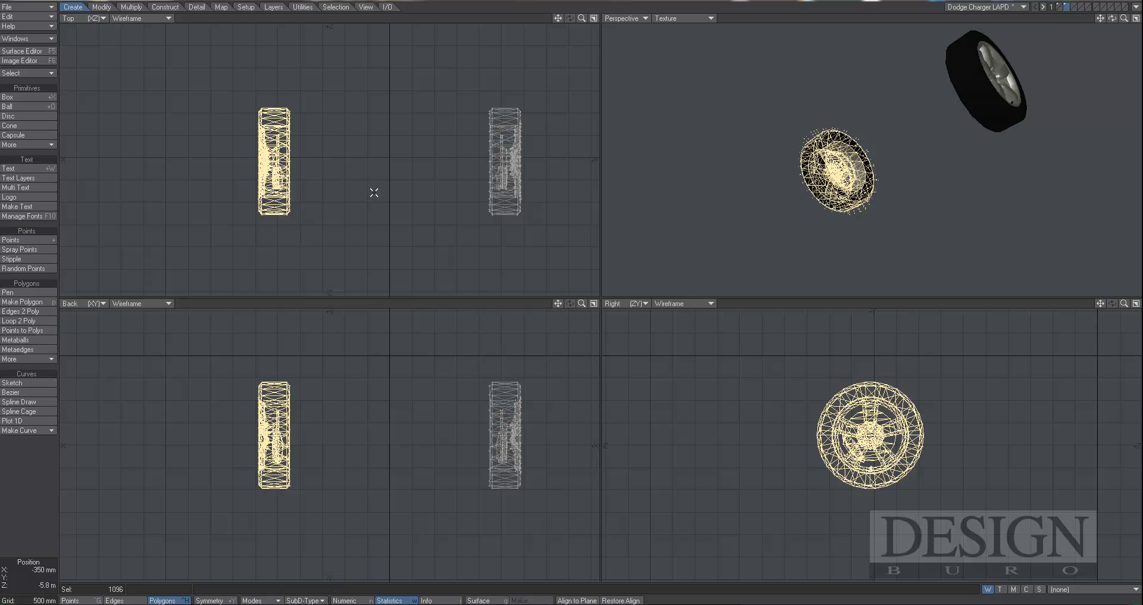
{"action": "key", "text": "Delete"}
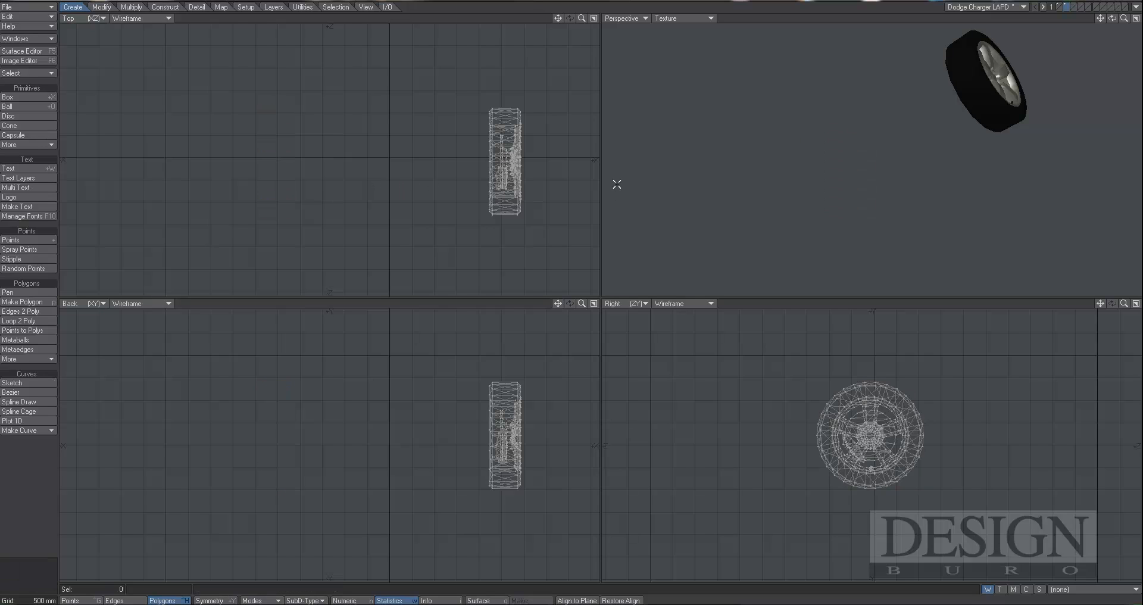
{"action": "left_click", "coordinate": [1073, 7]}
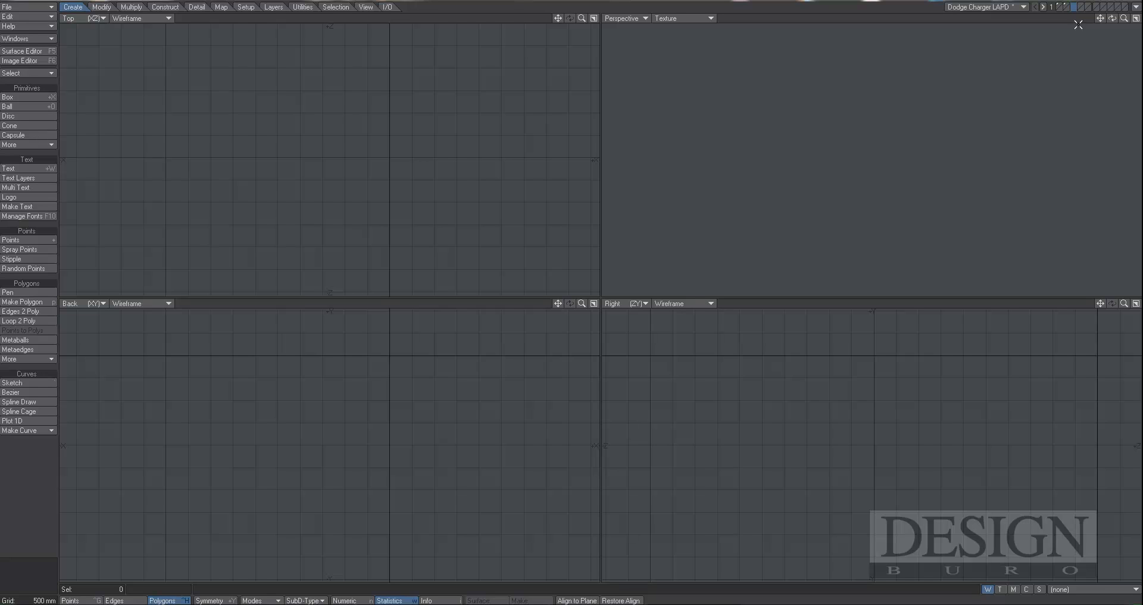
{"action": "key", "text": "ctrl+v"}
{"action": "left_click_drag", "start_coordinate": [1066, 34], "coordinate": [1036, 51], "text": "ctrl+alt"}
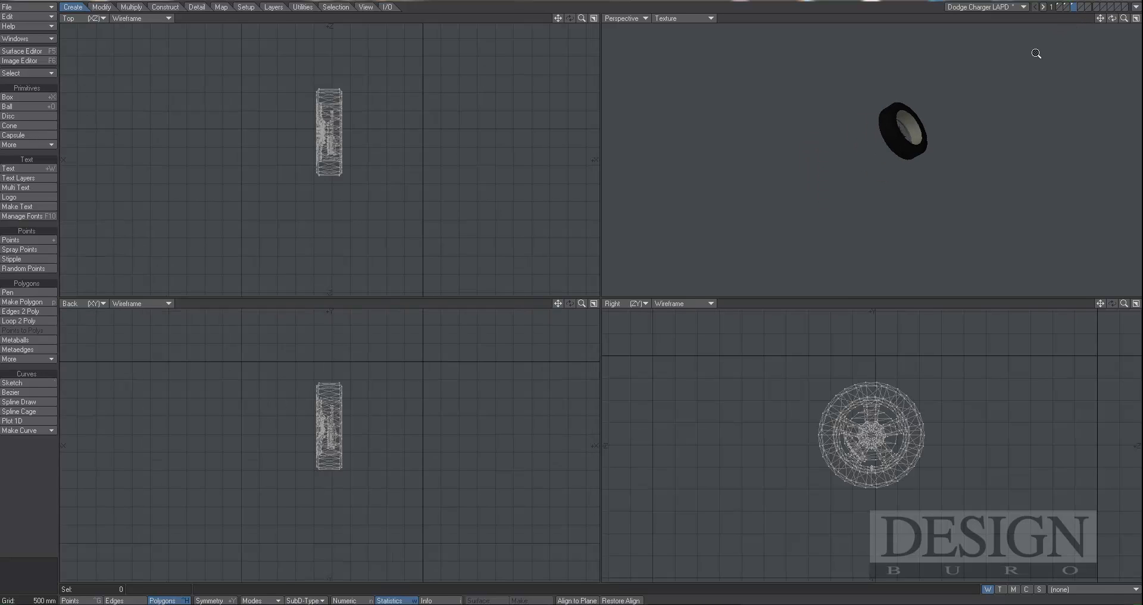
Check the contents of layers 1, 2 and 3, and dismiss the chat notification
{"action": "left_click", "coordinate": [1060, 7]}
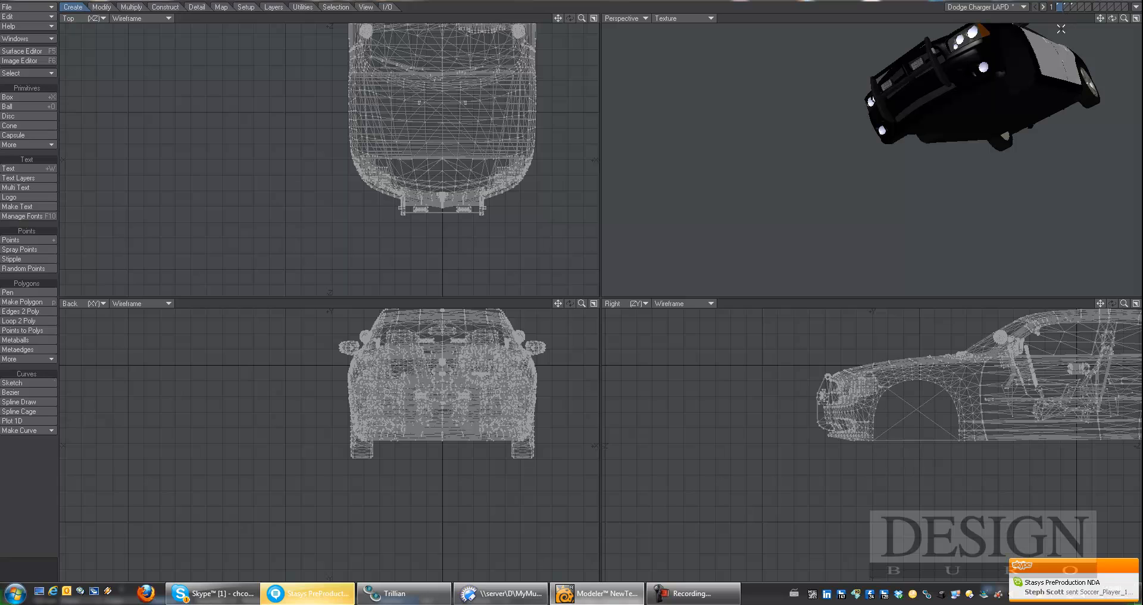
{"action": "left_click", "coordinate": [1132, 565]}
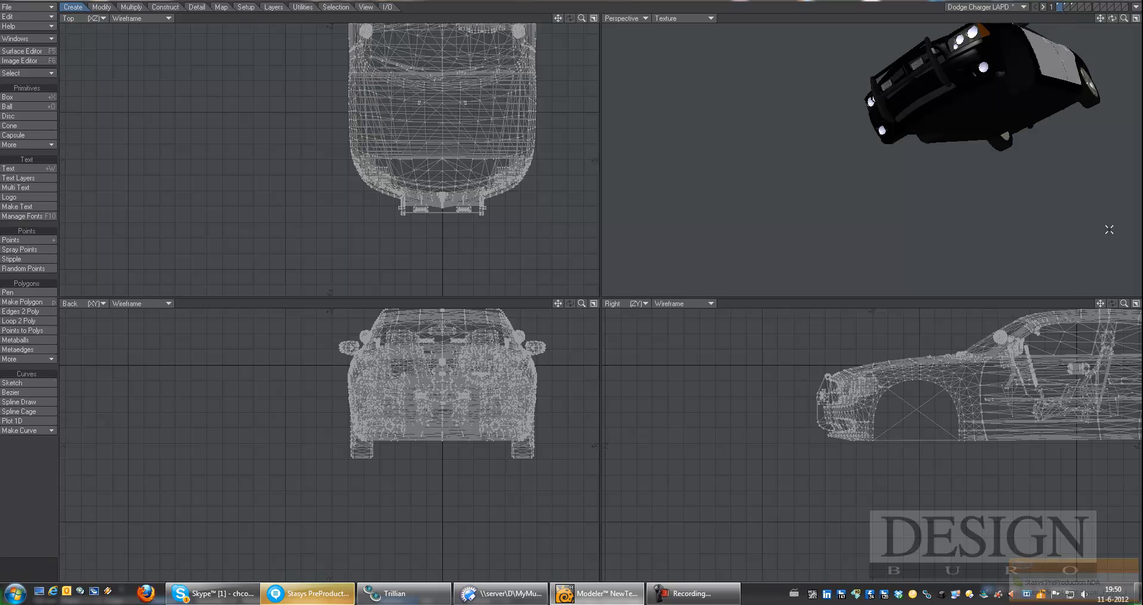
{"action": "left_click", "coordinate": [1066, 6]}
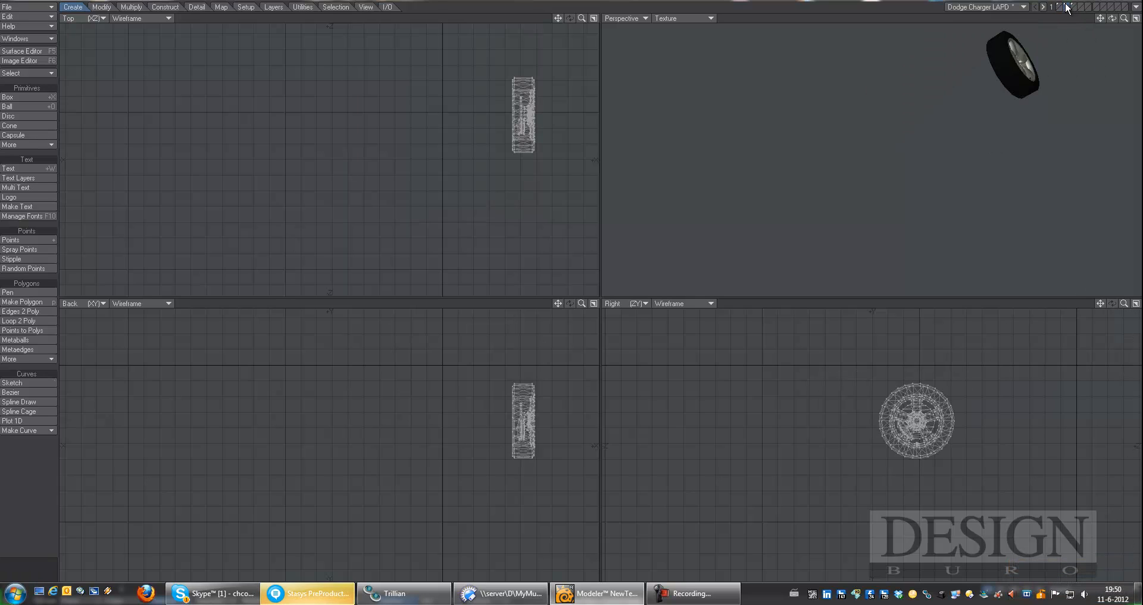
{"action": "left_click", "coordinate": [1073, 5]}
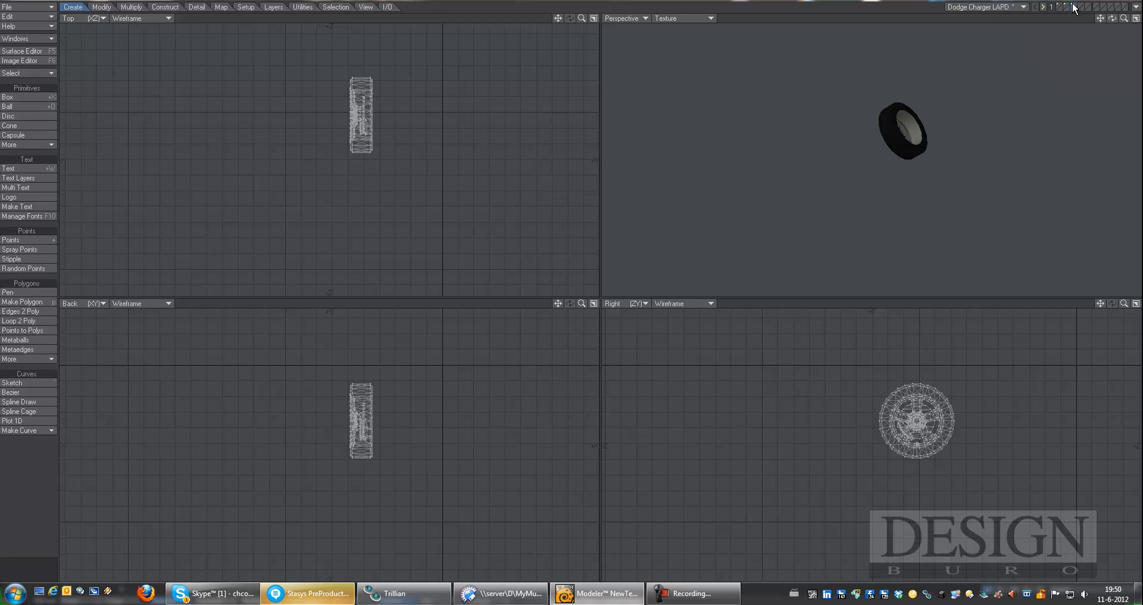
Lasso both rear wheels with their connected polygons in the side view, and cut and paste them from the car body into layer 4
{"action": "left_click", "coordinate": [1059, 7]}
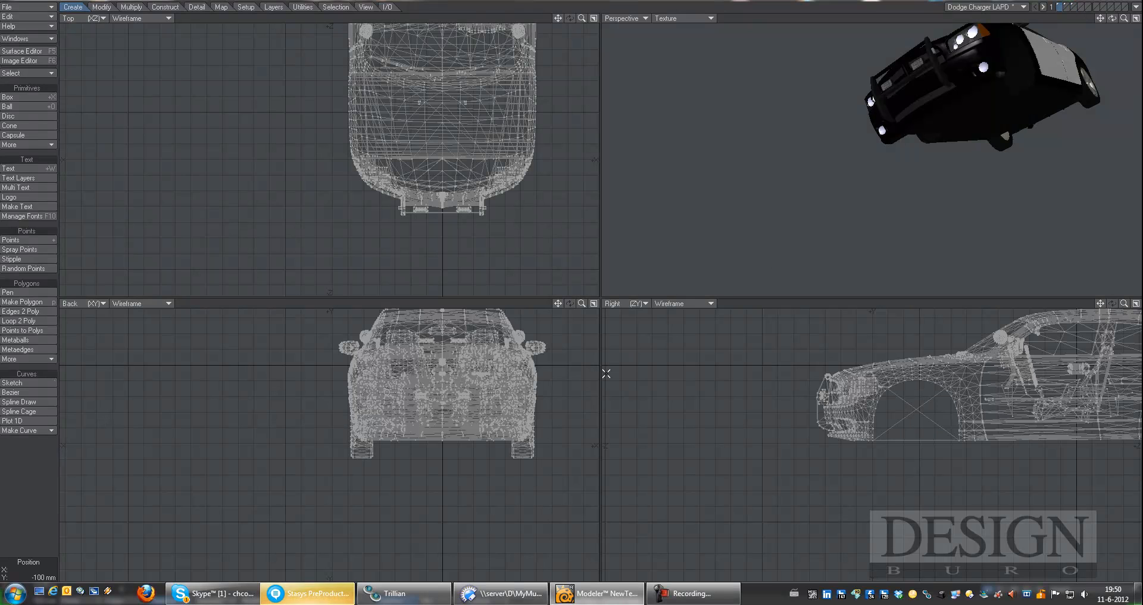
{"action": "left_click_drag", "start_coordinate": [841, 415], "coordinate": [649, 404], "text": "alt"}
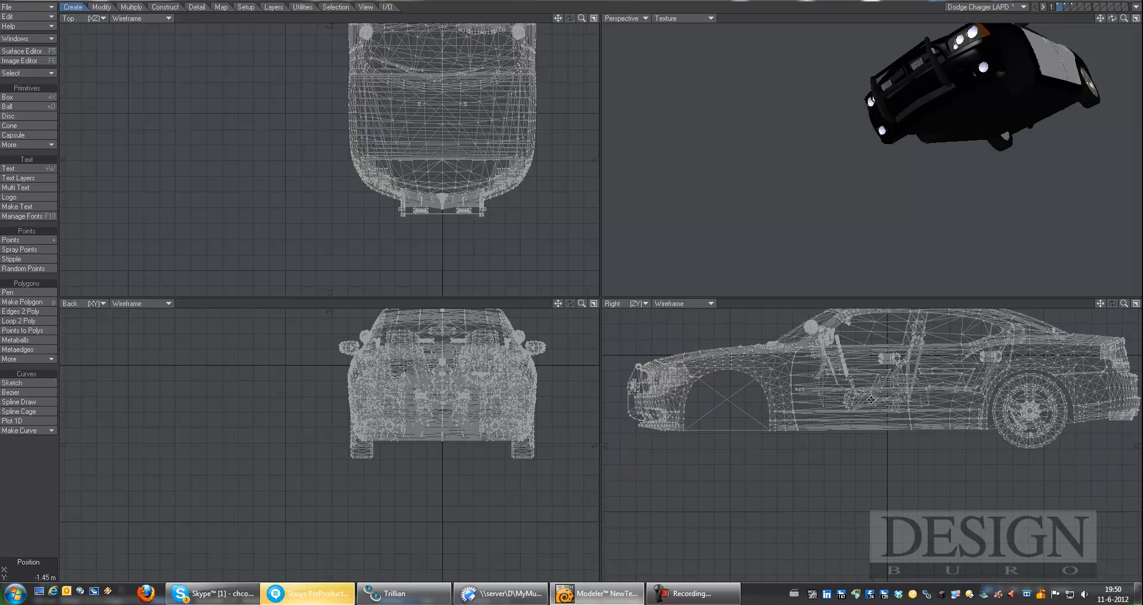
{"action": "left_click_drag", "start_coordinate": [1016, 423], "coordinate": [798, 442], "text": "alt"}
{"action": "scroll", "coordinate": [798, 442], "scroll_direction": "up", "scroll_amount": 5}
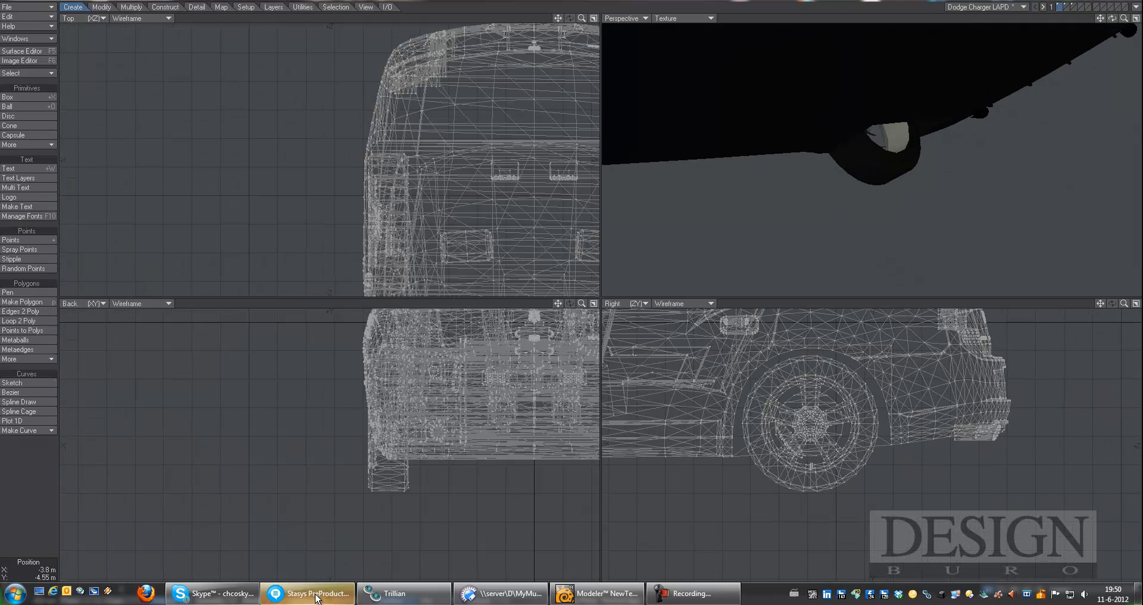
{"action": "right_click", "coordinate": [912, 595]}
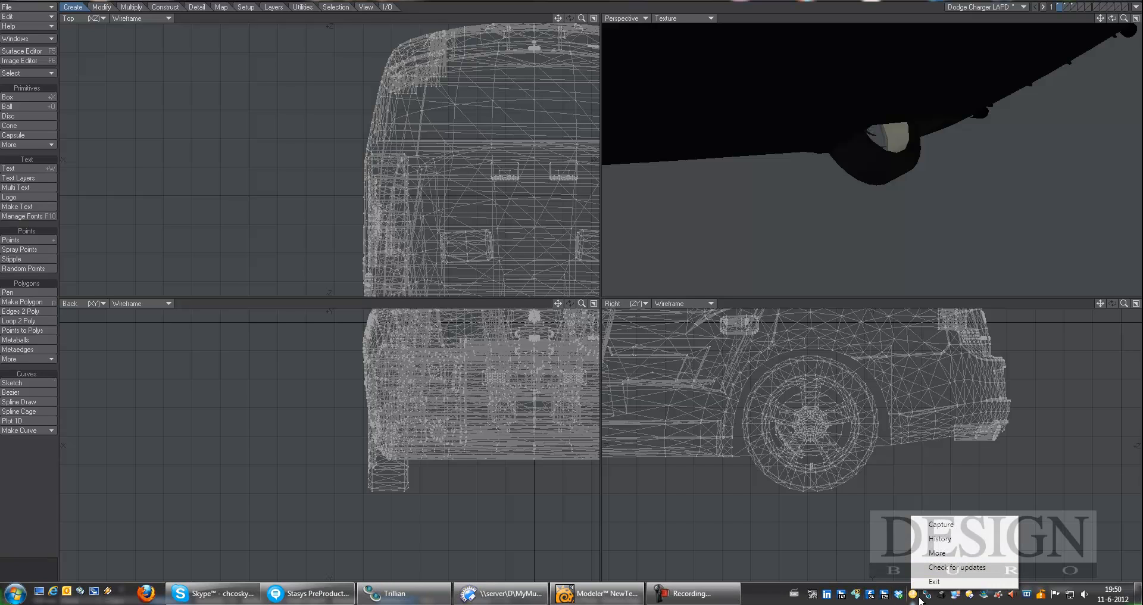
{"action": "left_click", "coordinate": [778, 597]}
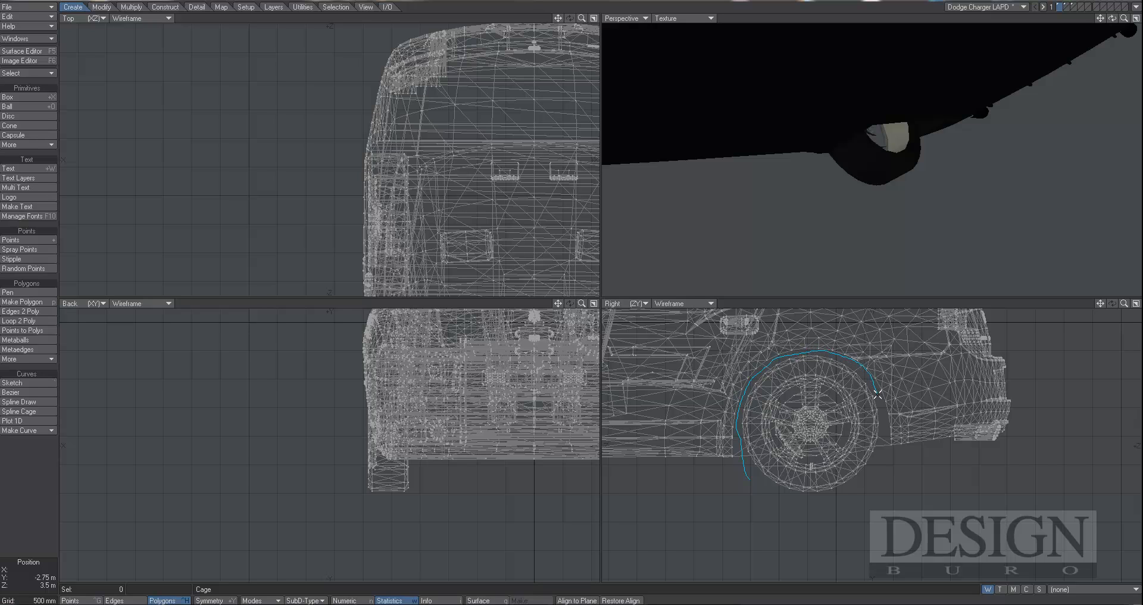
{"action": "mouse_move", "coordinate": [880, 463]}
{"action": "right_mouse_down"}
{"action": "mouse_move", "coordinate": [783, 523]}
{"action": "mouse_move", "coordinate": [758, 508]}
{"action": "right_mouse_up"}
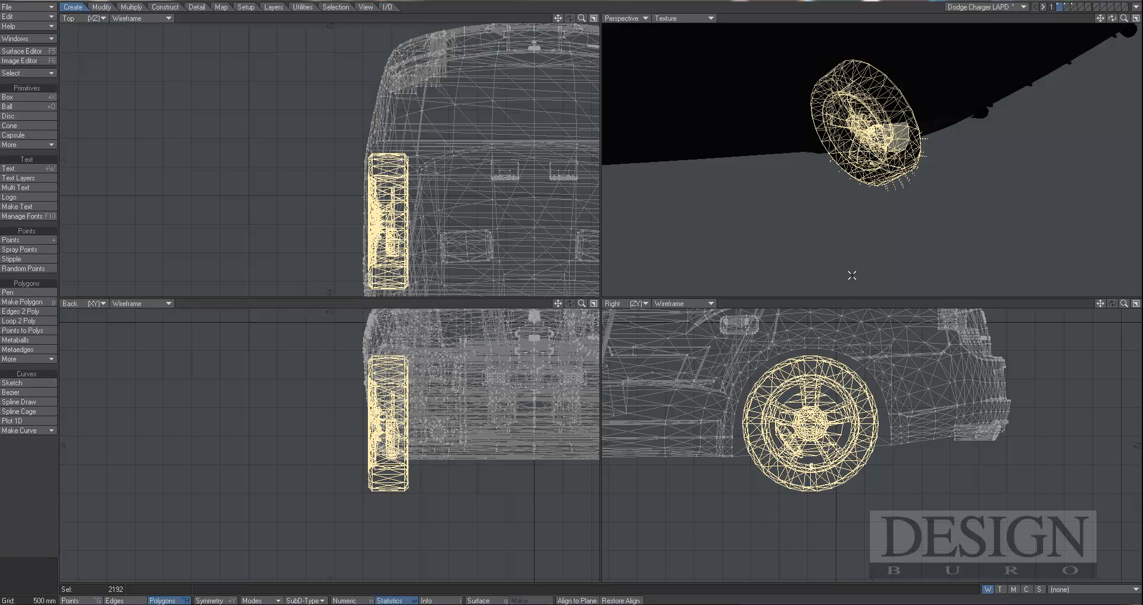
{"action": "left_click_drag", "start_coordinate": [910, 225], "coordinate": [828, 237], "text": "ctrl+alt"}
{"action": "key", "text": "a"}
{"action": "left_click_drag", "start_coordinate": [927, 190], "coordinate": [875, 219], "text": "alt"}
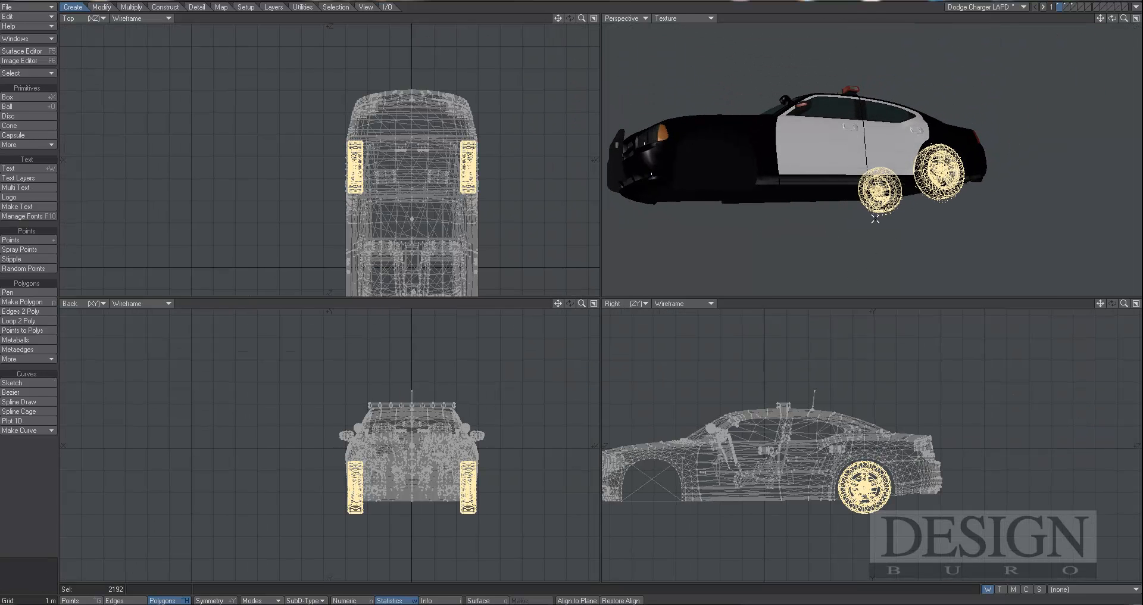
{"action": "key", "text": "ctrl+x"}
{"action": "left_click", "coordinate": [1081, 7]}
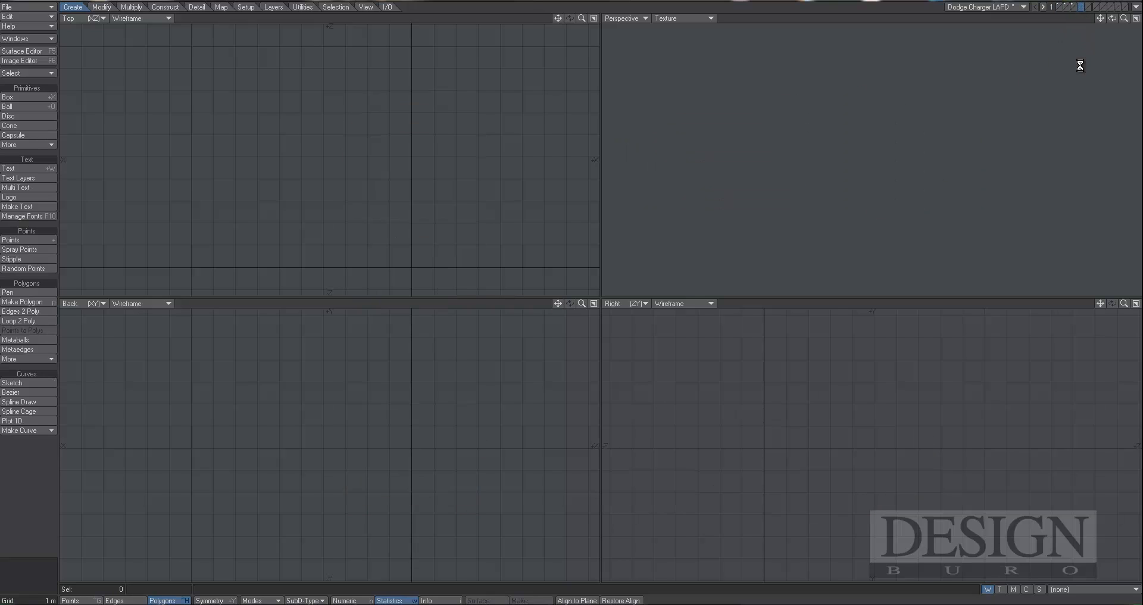
{"action": "key", "text": "ctrl+v"}
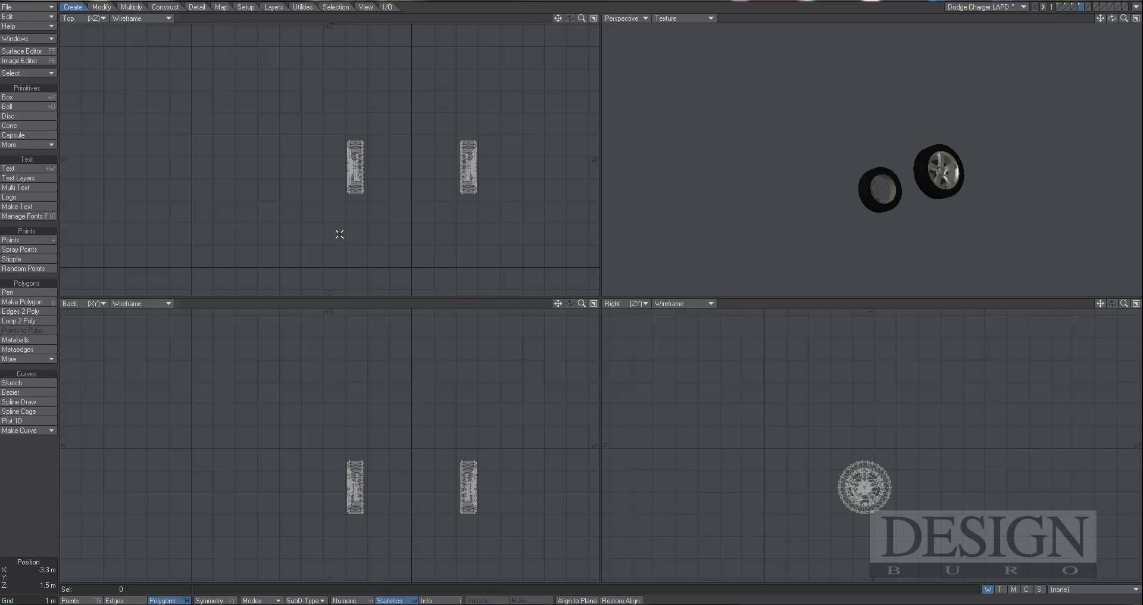
Cut the rear wheel on the negative X side out of layer 4 and paste it into layer 5
{"action": "mouse_move", "coordinate": [339, 234]}
{"action": "right_mouse_down"}
{"action": "mouse_move", "coordinate": [392, 161]}
{"action": "mouse_move", "coordinate": [355, 241]}
{"action": "right_mouse_up"}
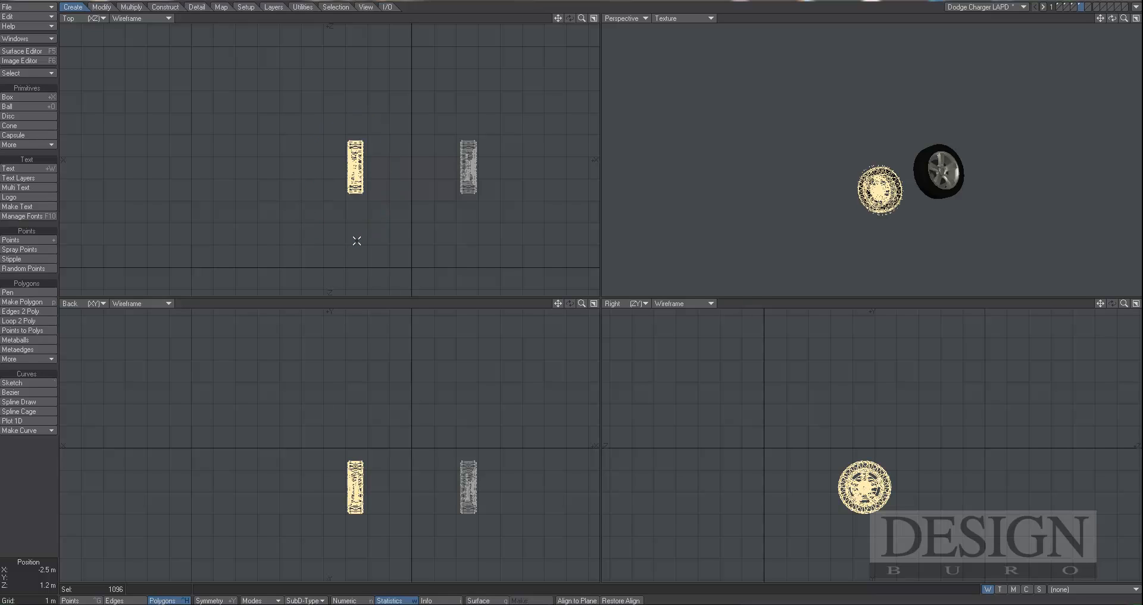
{"action": "key", "text": "ctrl+x"}
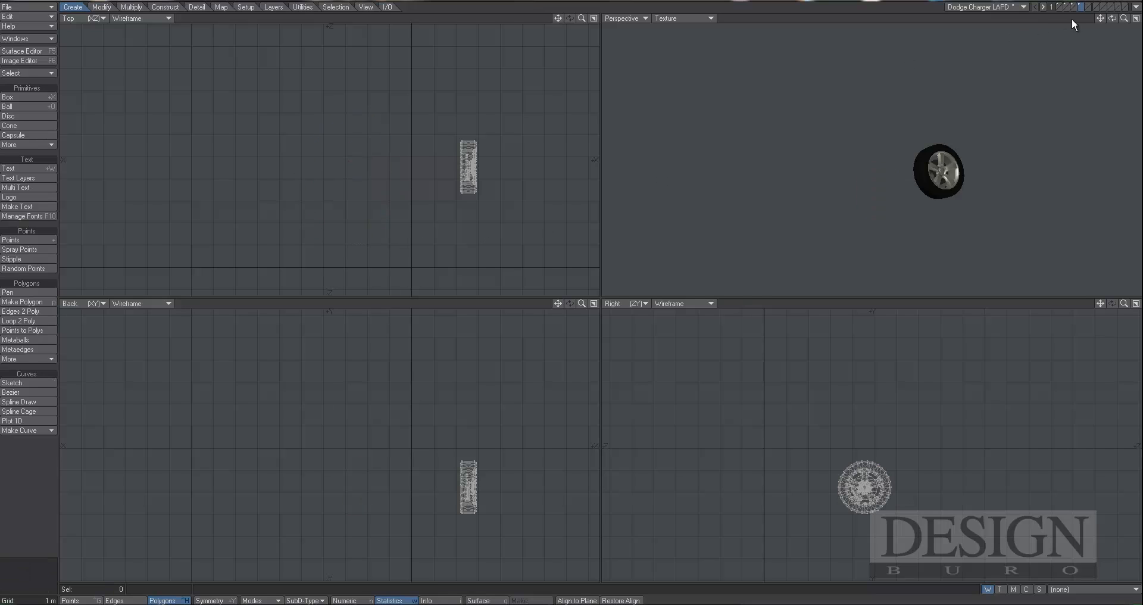
{"action": "left_click", "coordinate": [1086, 7]}
{"action": "key", "text": "ctrl+v"}
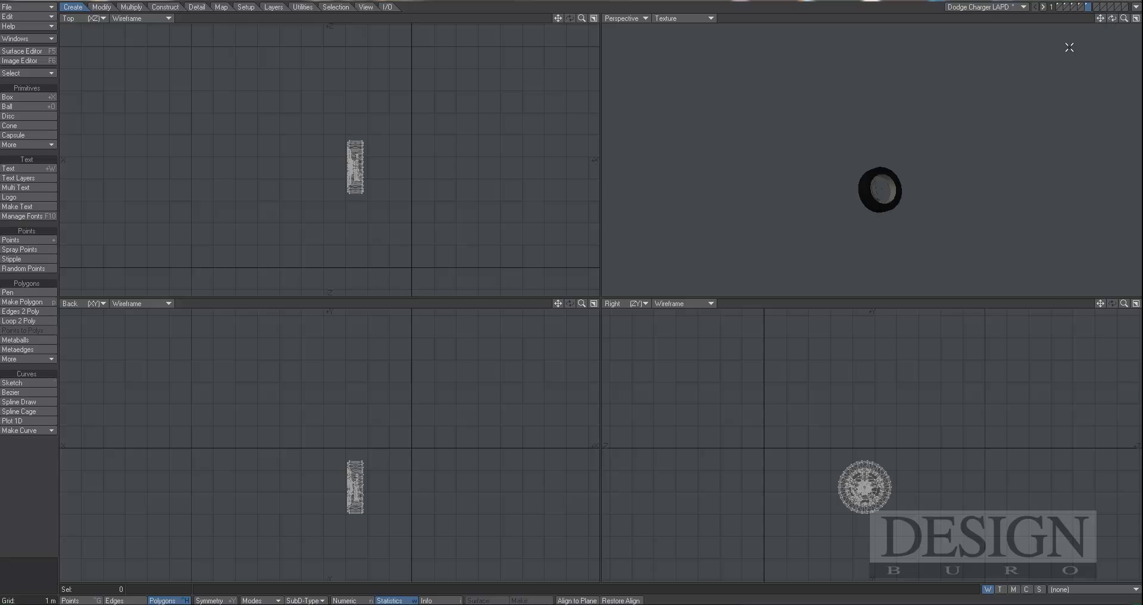
Show layers 1 to 5 together and examine the complete car in the perspective view
{"action": "left_click", "coordinate": [1079, 4], "text": "shift"}
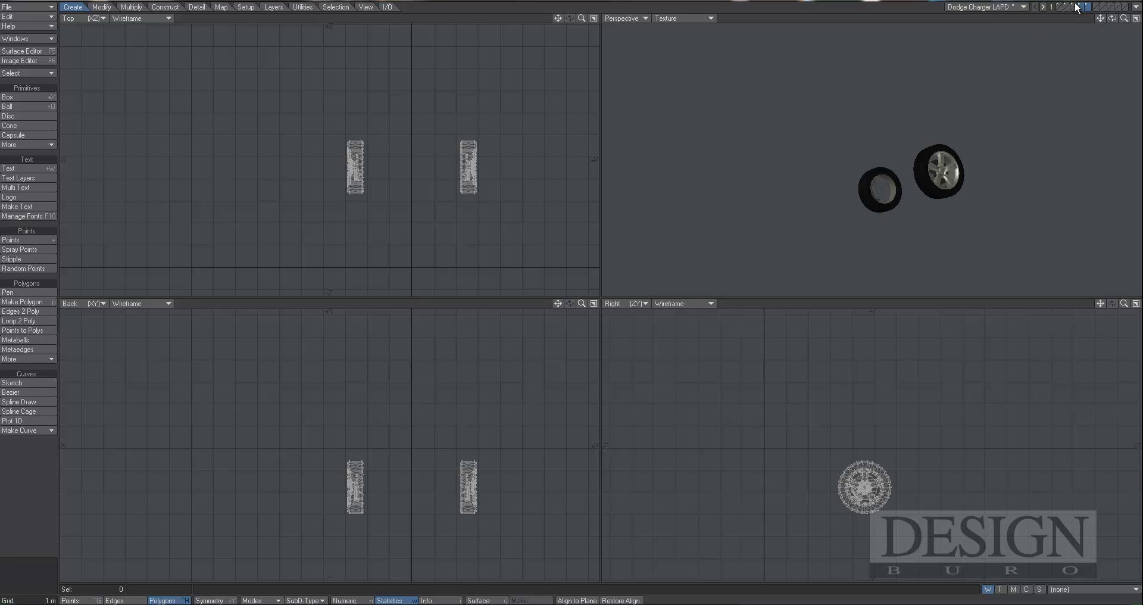
{"action": "left_click", "coordinate": [1072, 5], "text": "shift"}
{"action": "left_click", "coordinate": [1065, 4], "text": "shift"}
{"action": "left_click", "coordinate": [1059, 5], "text": "shift"}
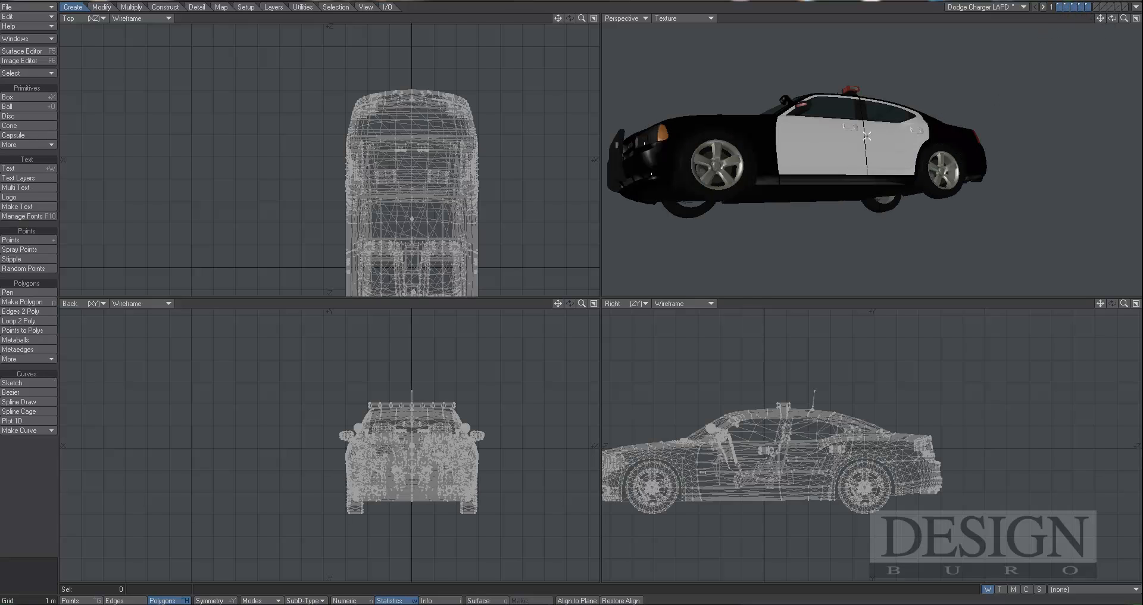
{"action": "left_click_drag", "start_coordinate": [833, 144], "coordinate": [983, 101], "text": "alt"}
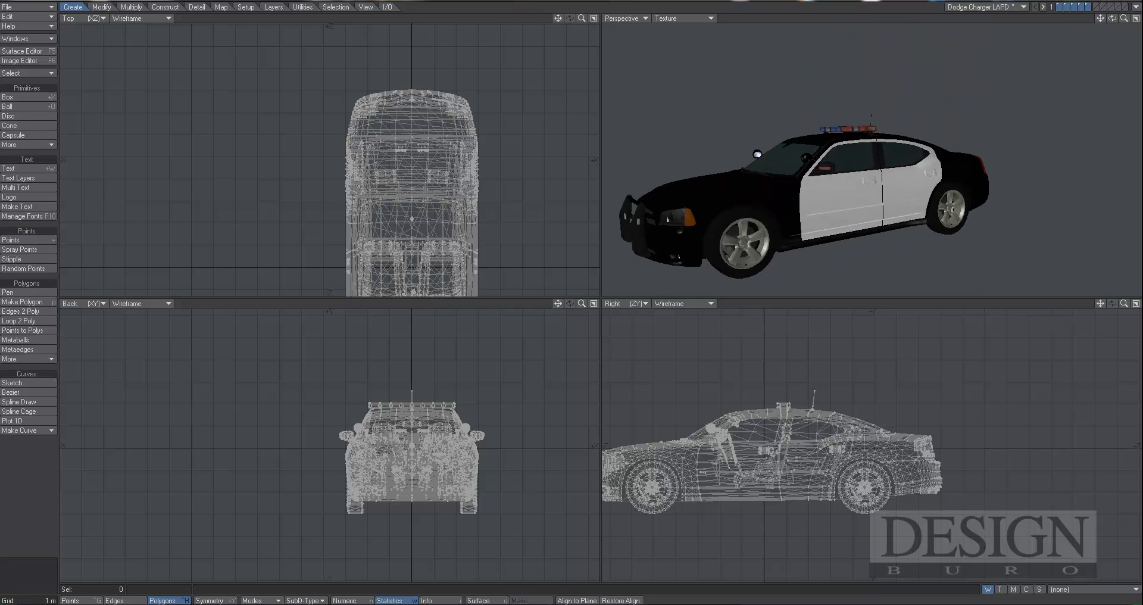
{"action": "key", "text": "w"}
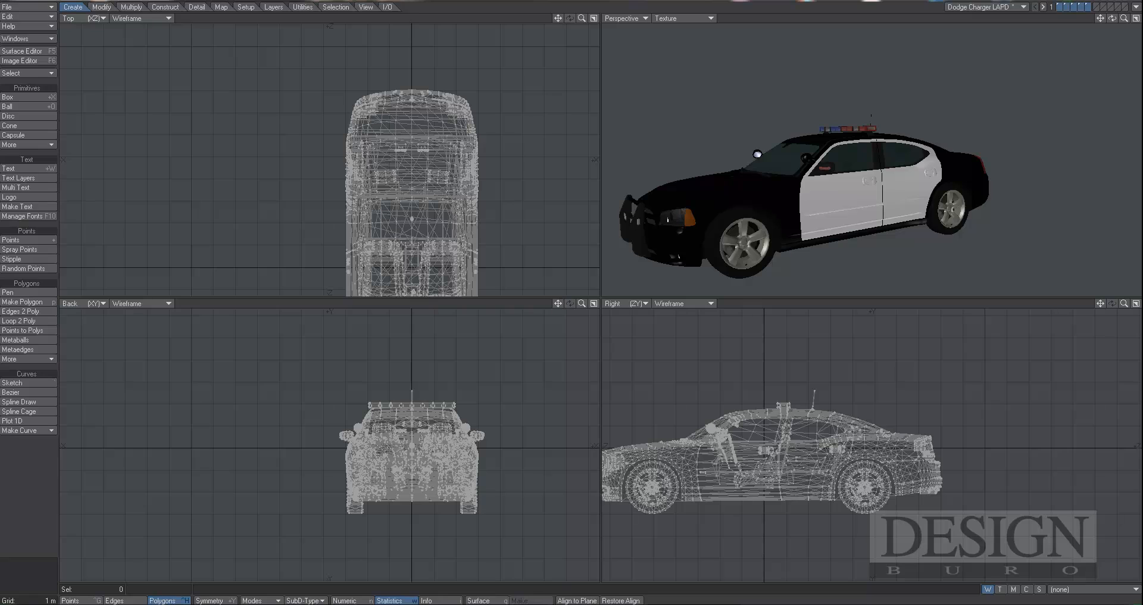
Expand the Dodge Charger LAPD object in the Layers panel to list its layers, and close the panel
{"action": "key", "text": "F7"}
{"action": "left_click_drag", "start_coordinate": [121, 70], "coordinate": [255, 52]}
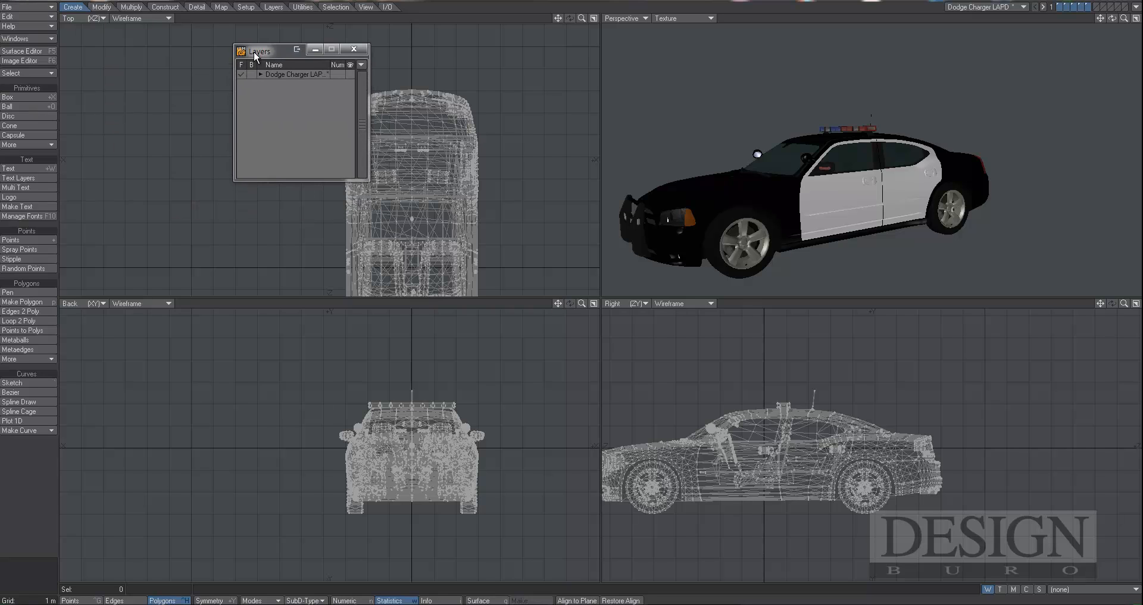
{"action": "left_click", "coordinate": [260, 74]}
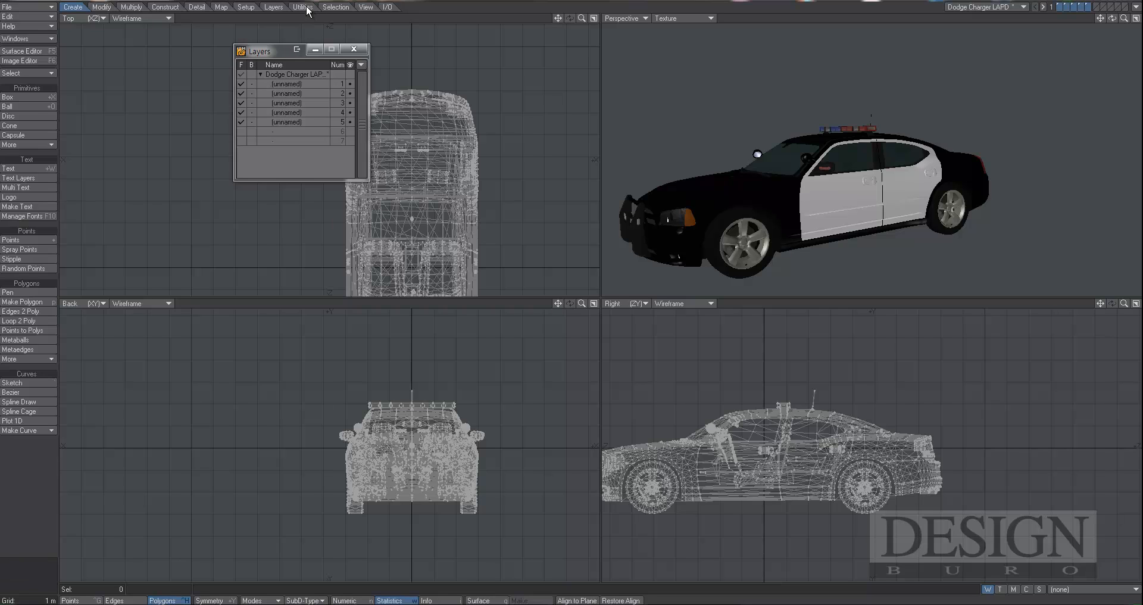
{"action": "left_click", "coordinate": [335, 7]}
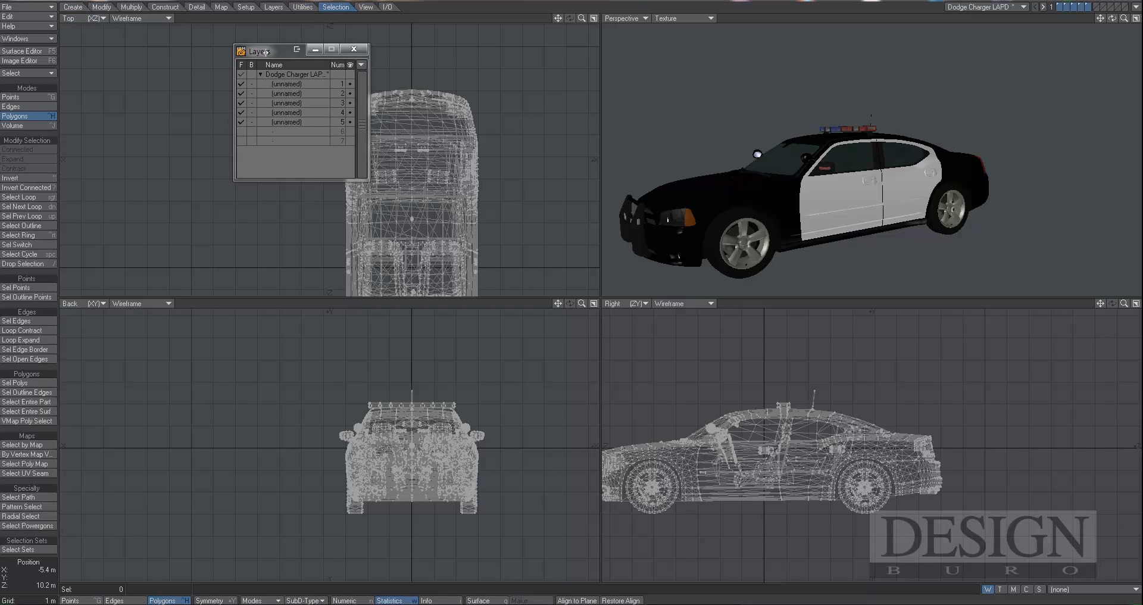
{"action": "left_click", "coordinate": [353, 49]}
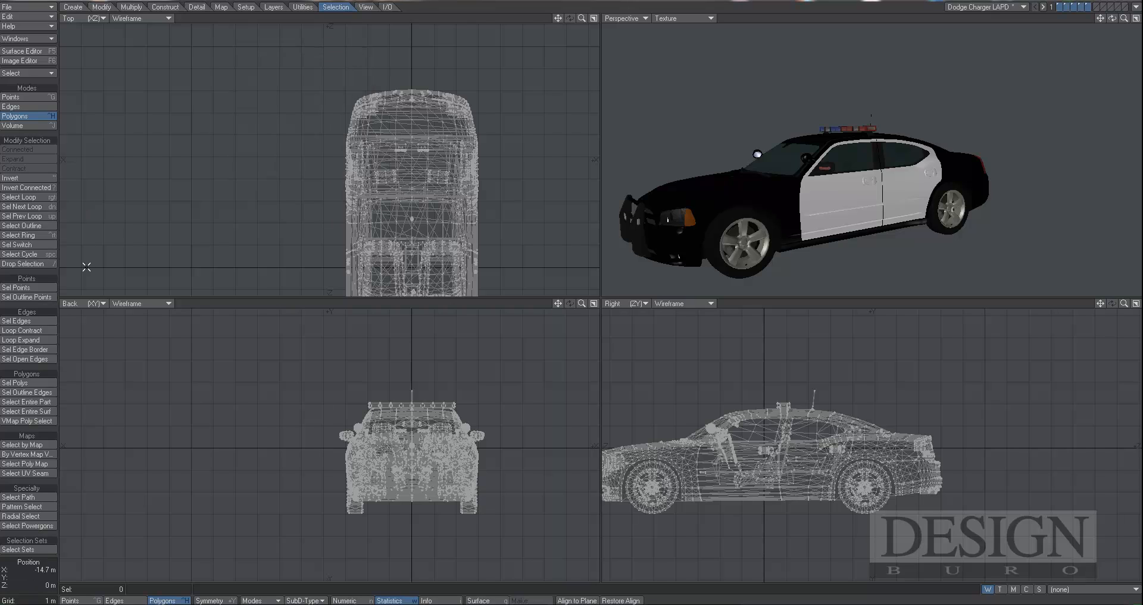
{"action": "left_click", "coordinate": [366, 8]}
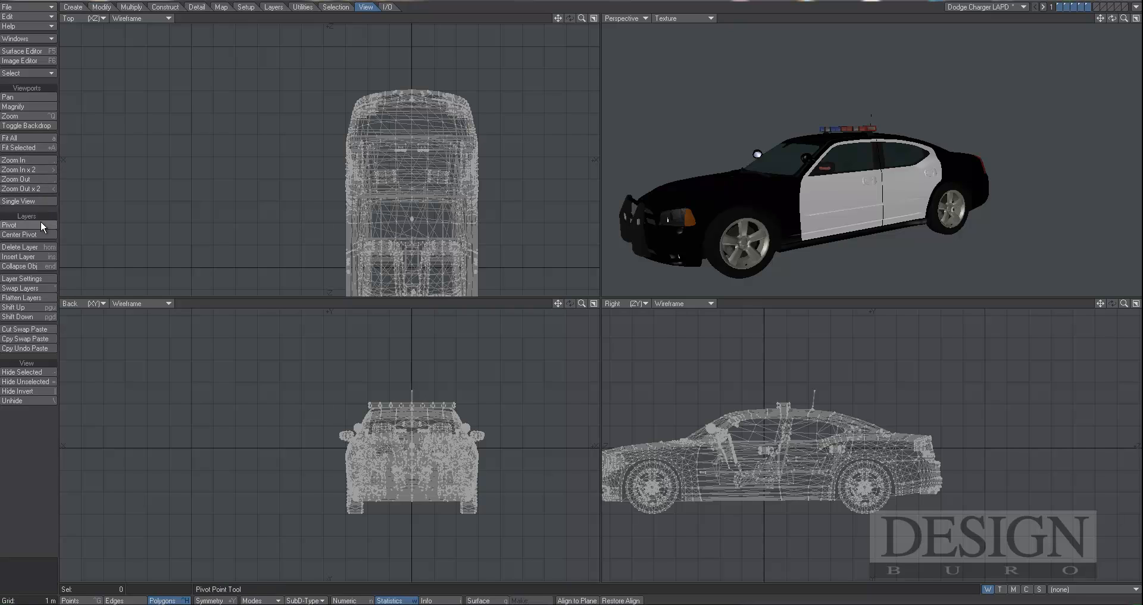
{"action": "left_click", "coordinate": [36, 280]}
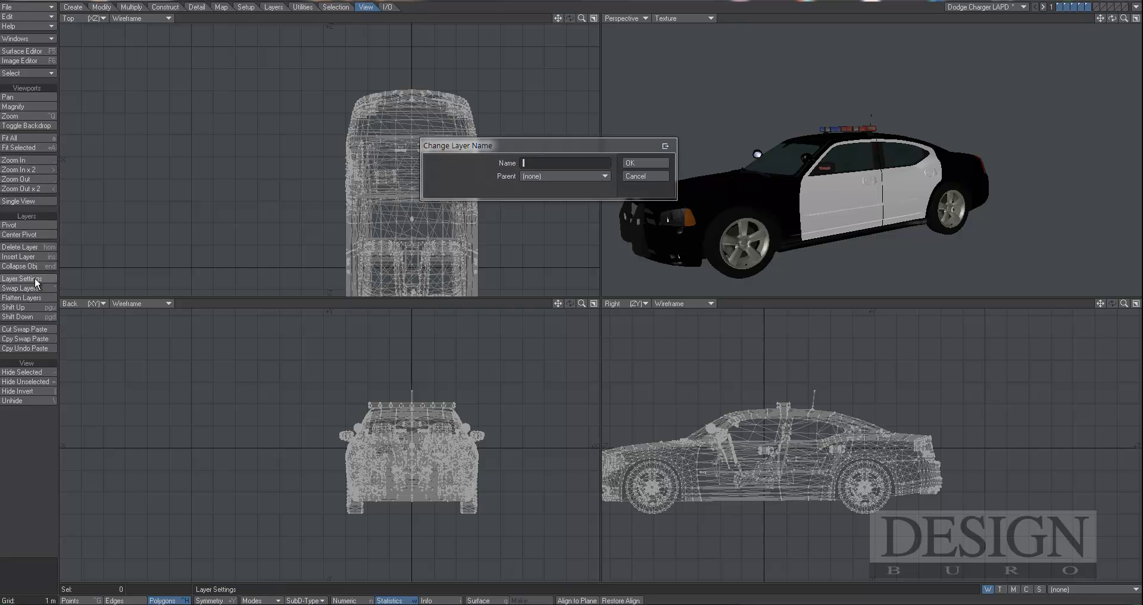
{"action": "left_click", "coordinate": [647, 176]}
Reopen the Layers panel, enlarge it and place it over the middle of the viewports
{"action": "left_click", "coordinate": [30, 38]}
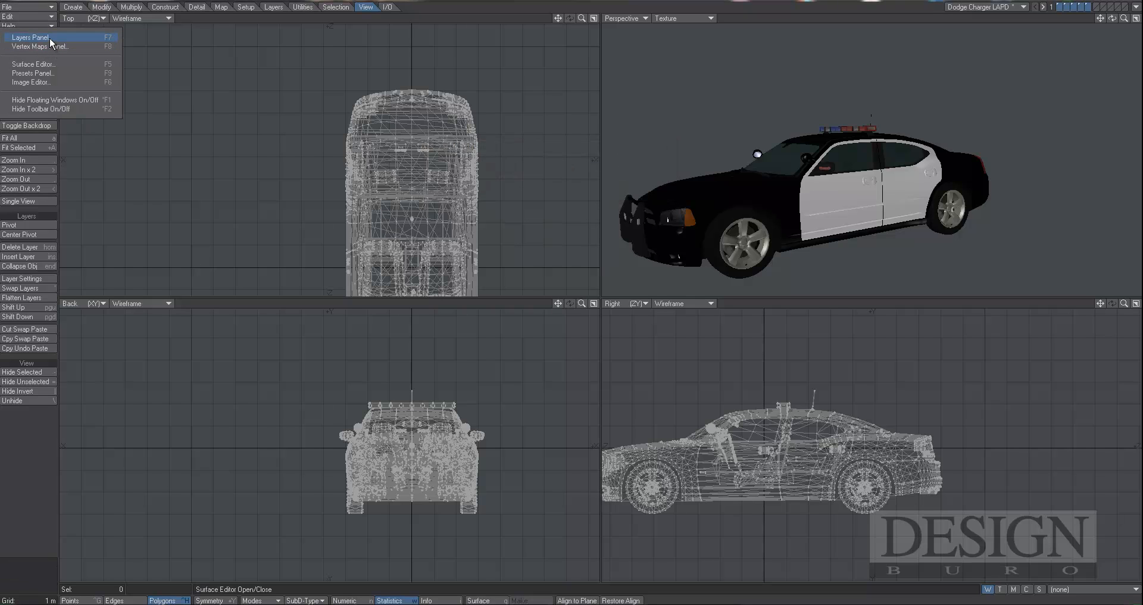
{"action": "left_click", "coordinate": [50, 38]}
{"action": "left_click_drag", "start_coordinate": [271, 53], "coordinate": [356, 99]}
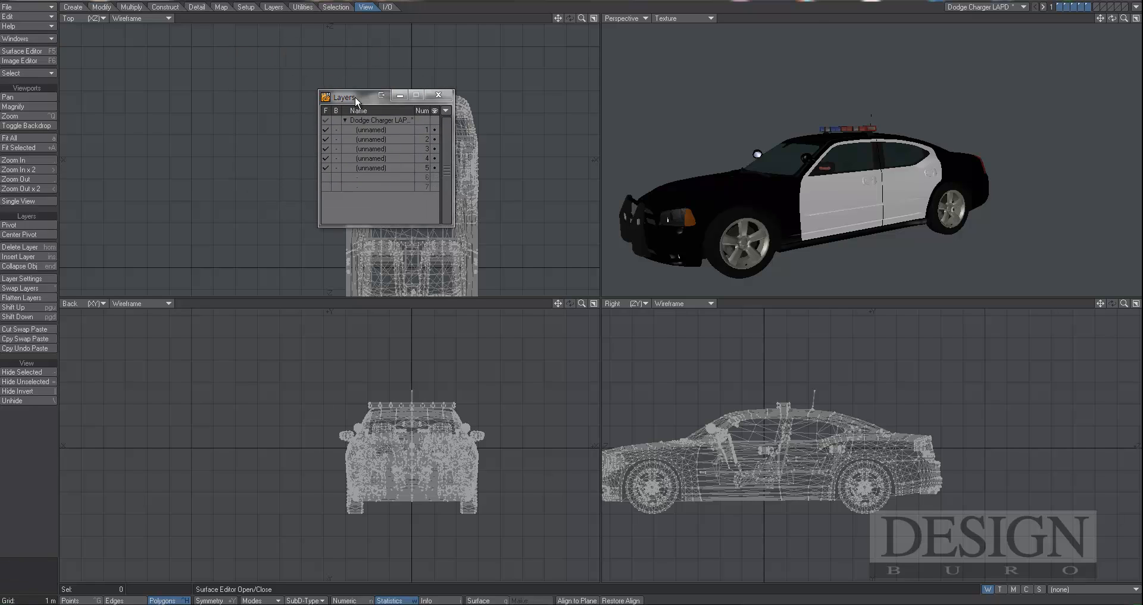
{"action": "left_click_drag", "start_coordinate": [451, 227], "coordinate": [595, 273]}
{"action": "left_click_drag", "start_coordinate": [458, 101], "coordinate": [565, 243]}
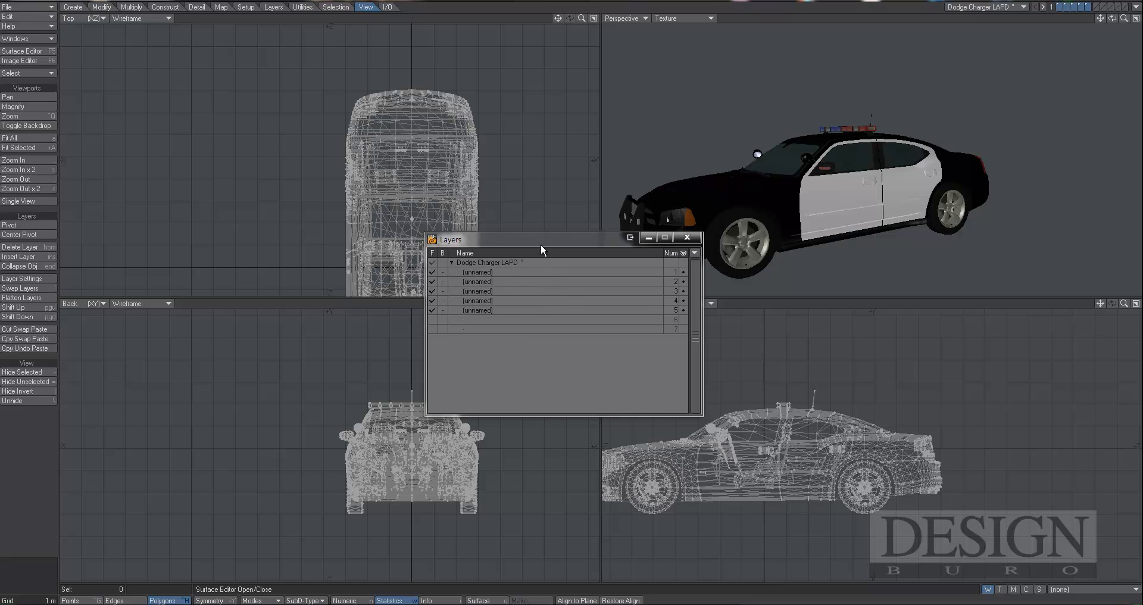
{"action": "left_click_drag", "start_coordinate": [546, 238], "coordinate": [483, 245]}
Make layer 1 the only foreground layer and name it "carbody"
{"action": "left_click", "coordinate": [431, 278]}
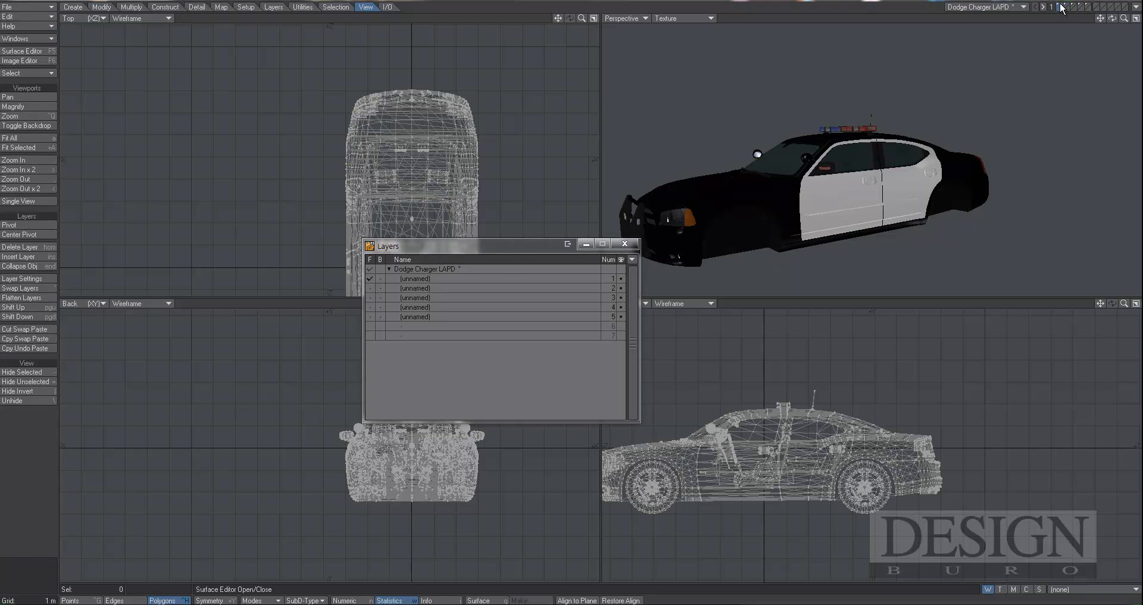
{"action": "double_click", "coordinate": [433, 279]}
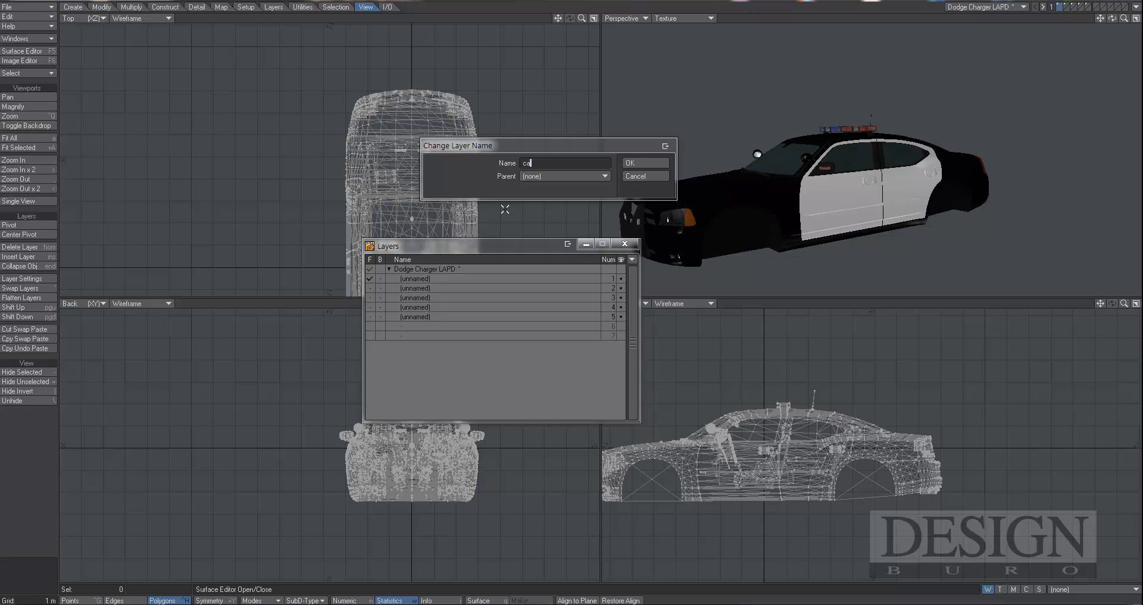
{"action": "key", "text": "Return"}
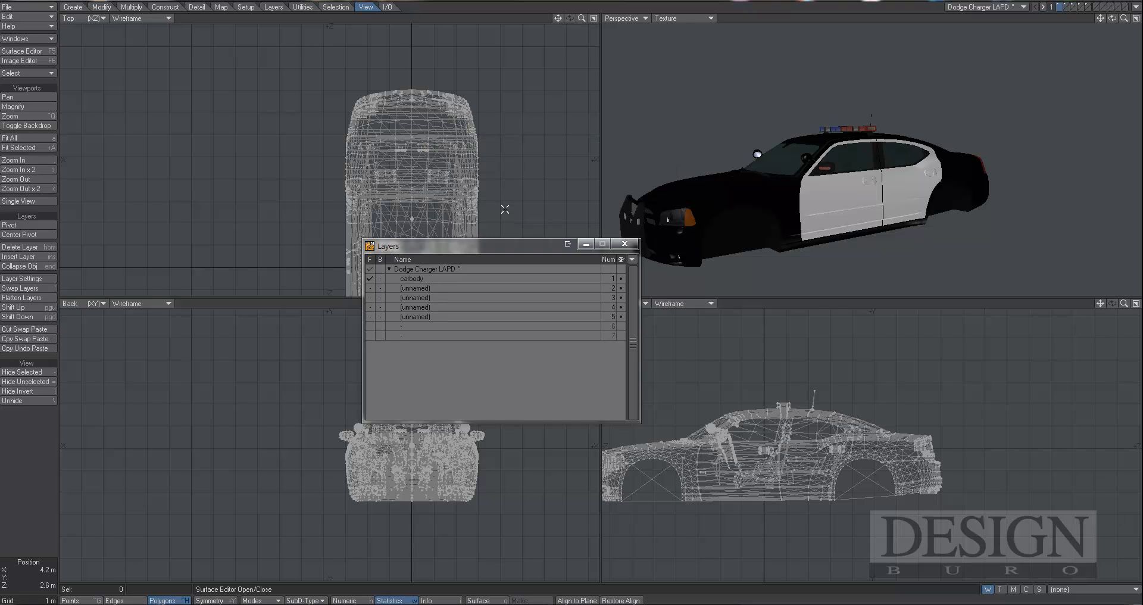
Bring layer 2 to the foreground and name it "left front wheel"
{"action": "left_click", "coordinate": [1065, 7]}
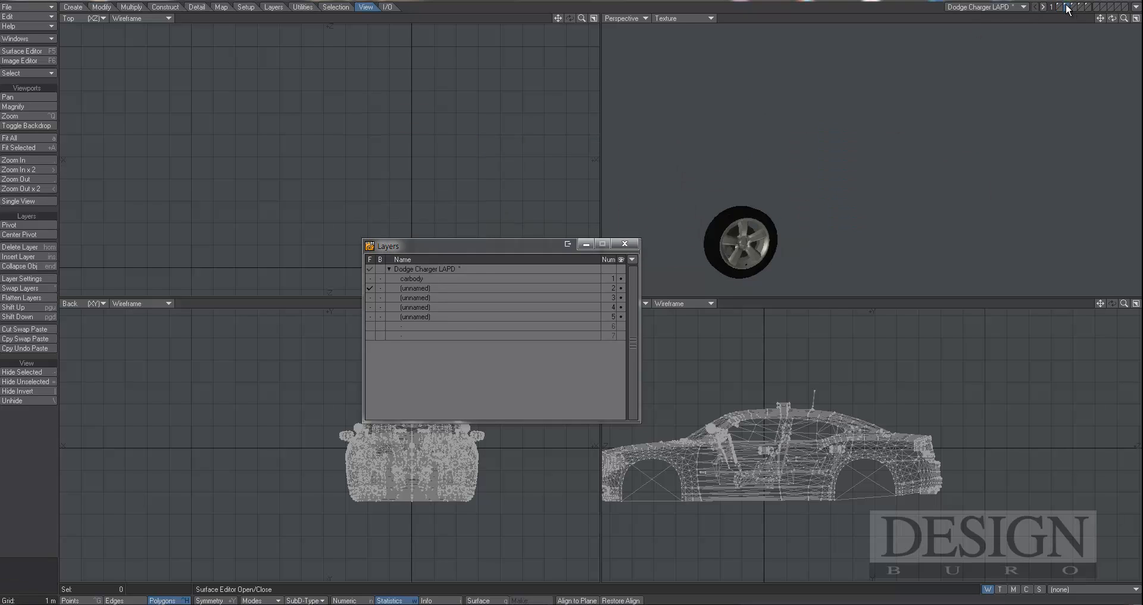
{"action": "double_click", "coordinate": [426, 287]}
{"action": "type", "text": "left"}
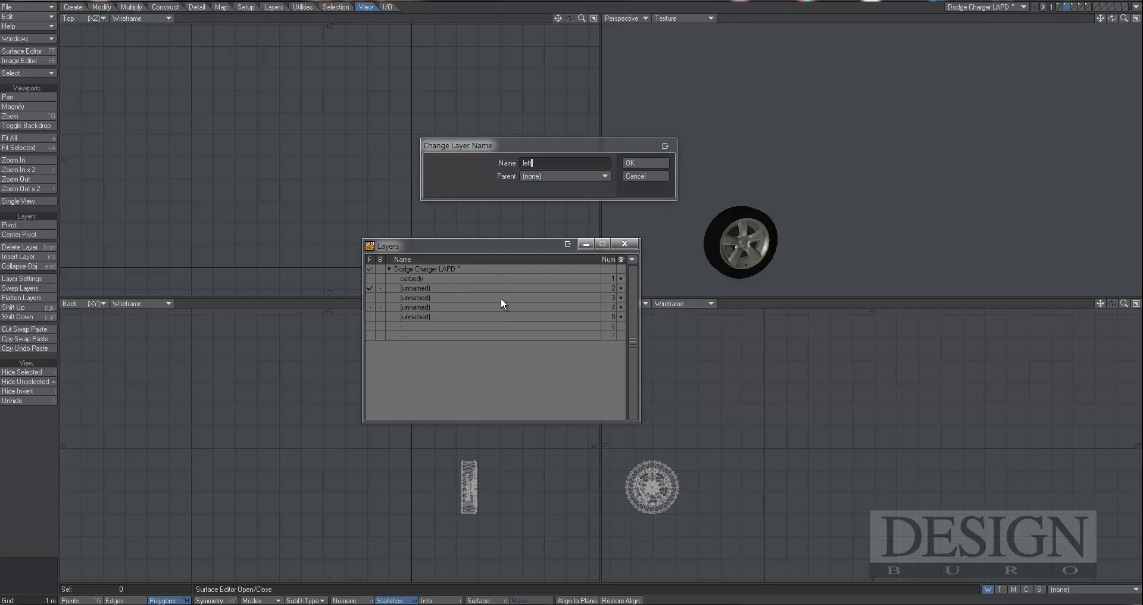
{"action": "type", "text": " front wheel"}
{"action": "key", "text": "Return"}
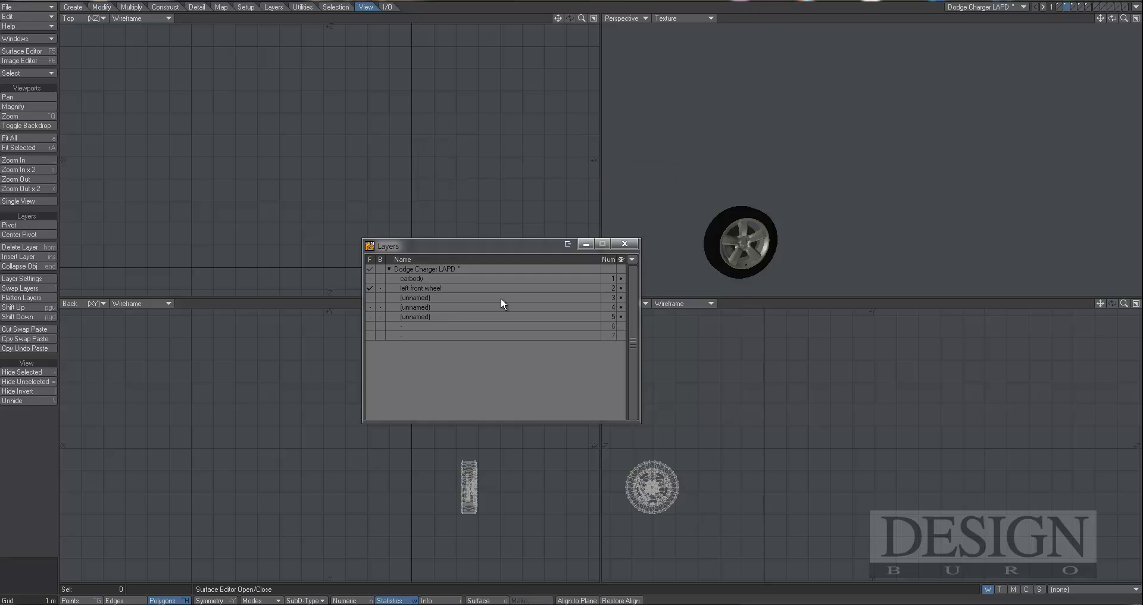
Bring layer 3 to the foreground and name it "right front wheel"
{"action": "left_click", "coordinate": [452, 297]}
{"action": "double_click", "coordinate": [453, 296]}
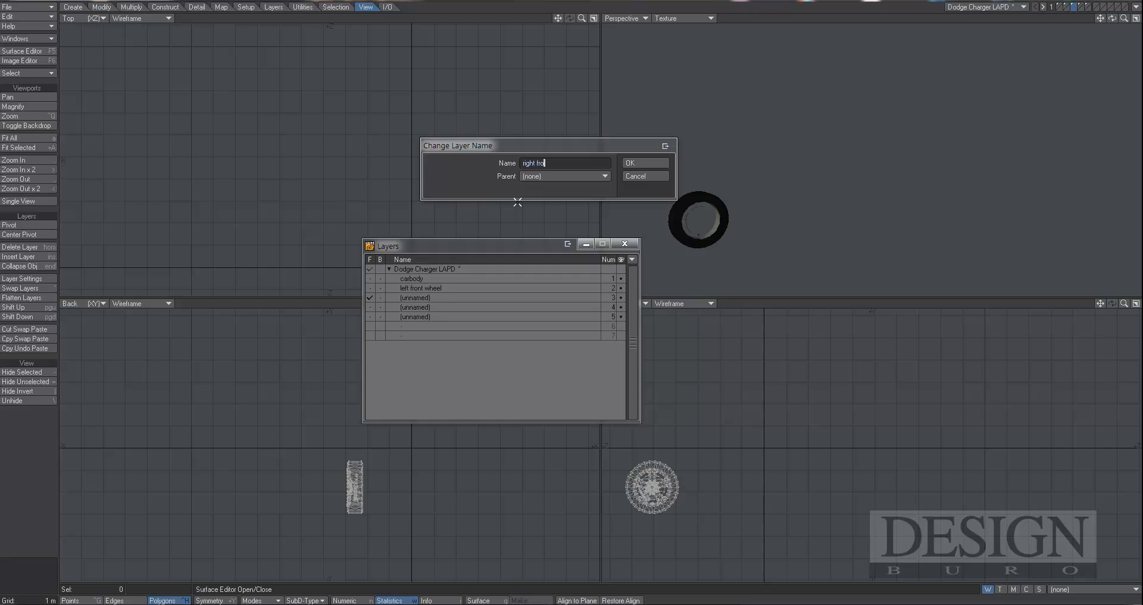
{"action": "key", "text": "Return"}
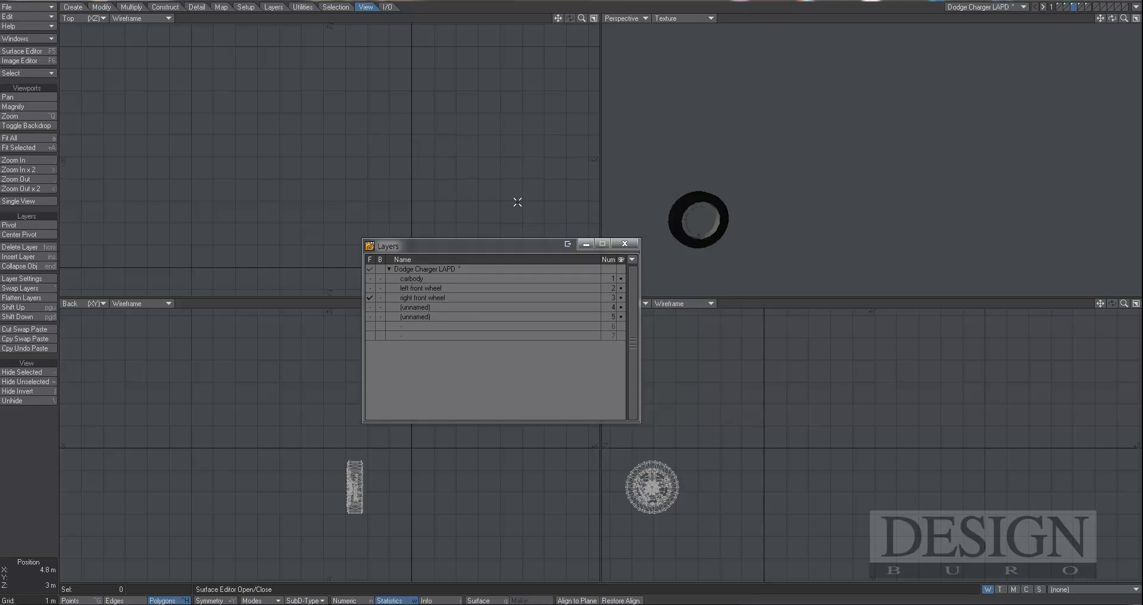
Name layer 4 "left back wheel" and make layer 5 the foreground layer
{"action": "left_click", "coordinate": [451, 306]}
{"action": "double_click", "coordinate": [451, 306]}
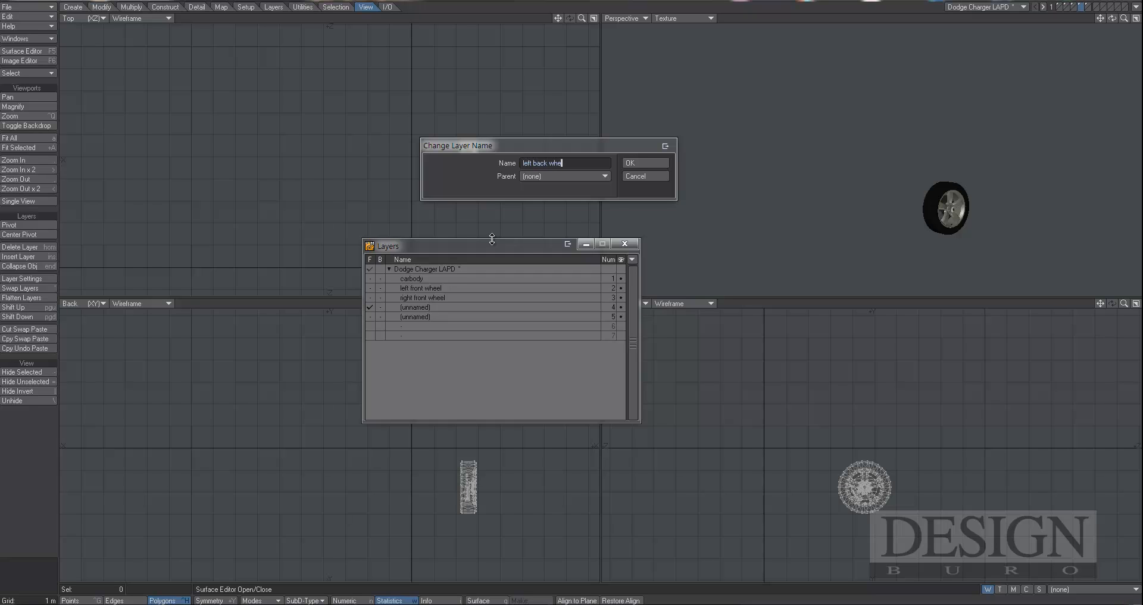
{"action": "key", "text": "Return"}
{"action": "left_click", "coordinate": [436, 315]}
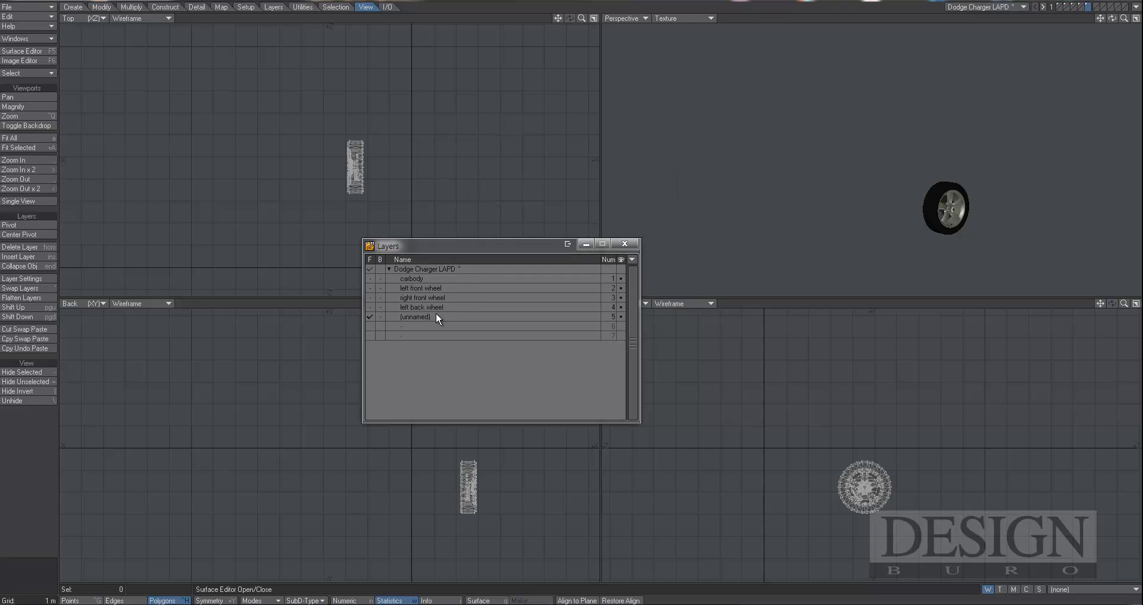
Name layer 5 "right back wheel", close the layer list and make layer 2 the foreground layer
{"action": "double_click", "coordinate": [438, 316]}
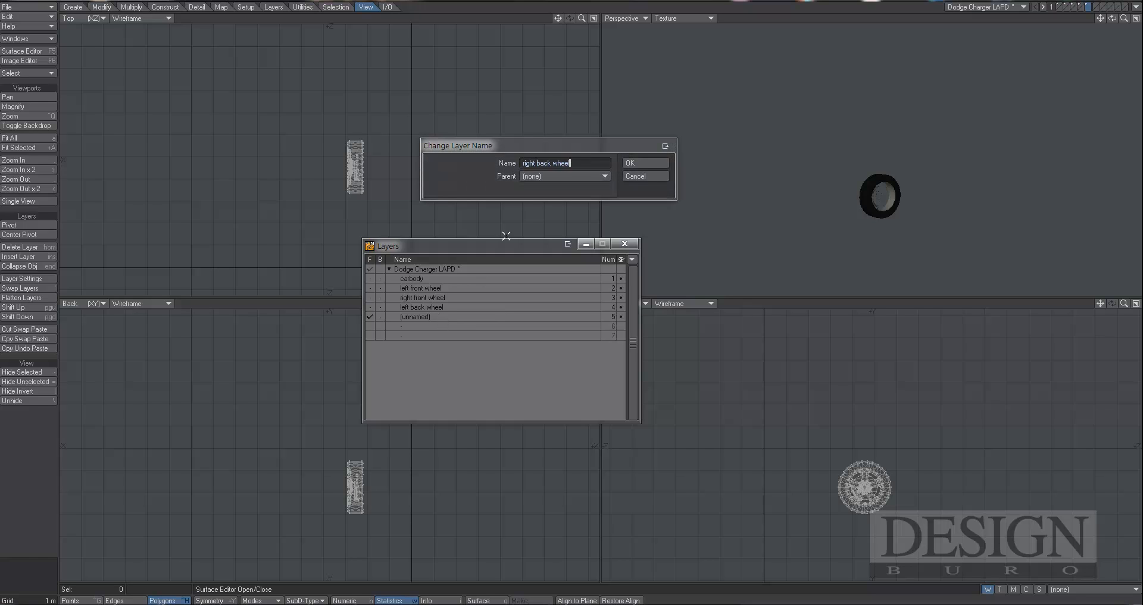
{"action": "key", "text": "Return"}
{"action": "left_click", "coordinate": [625, 243]}
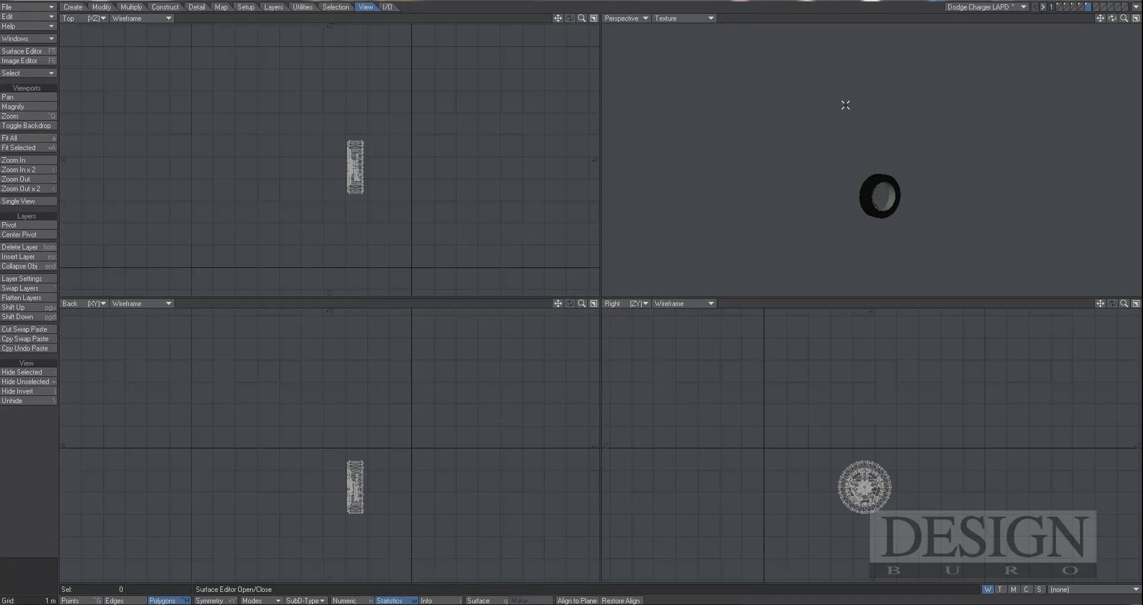
{"action": "left_click", "coordinate": [1066, 6]}
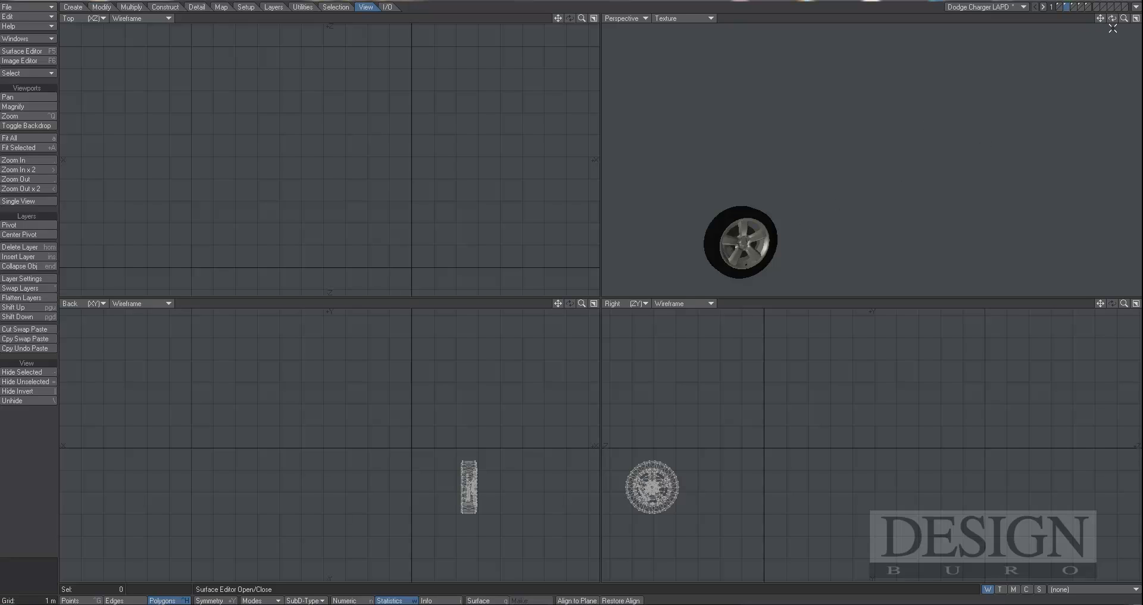
{"action": "left_click_drag", "start_coordinate": [1124, 18], "coordinate": [1049, 55]}
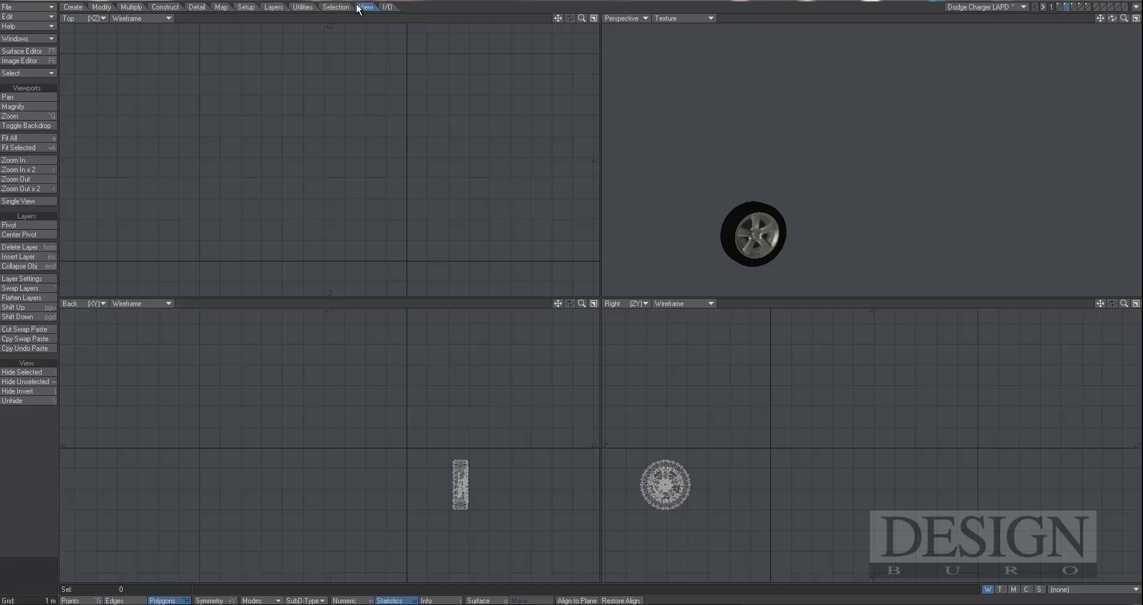
{"action": "left_click", "coordinate": [305, 9]}
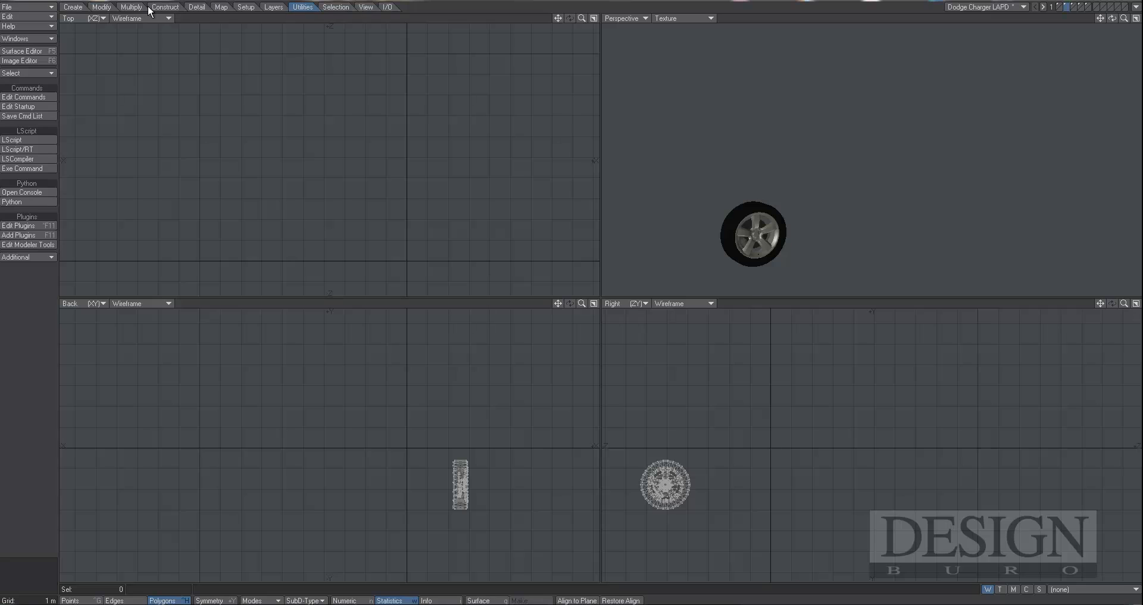
{"action": "left_click", "coordinate": [95, 8]}
{"action": "left_click", "coordinate": [76, 7]}
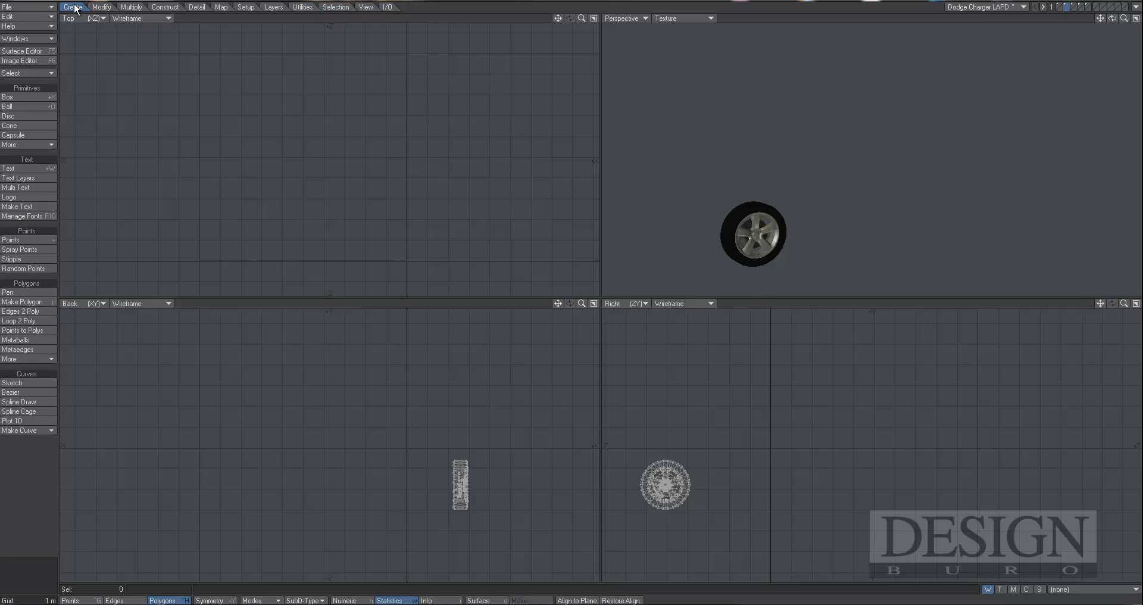
{"action": "left_click", "coordinate": [197, 8]}
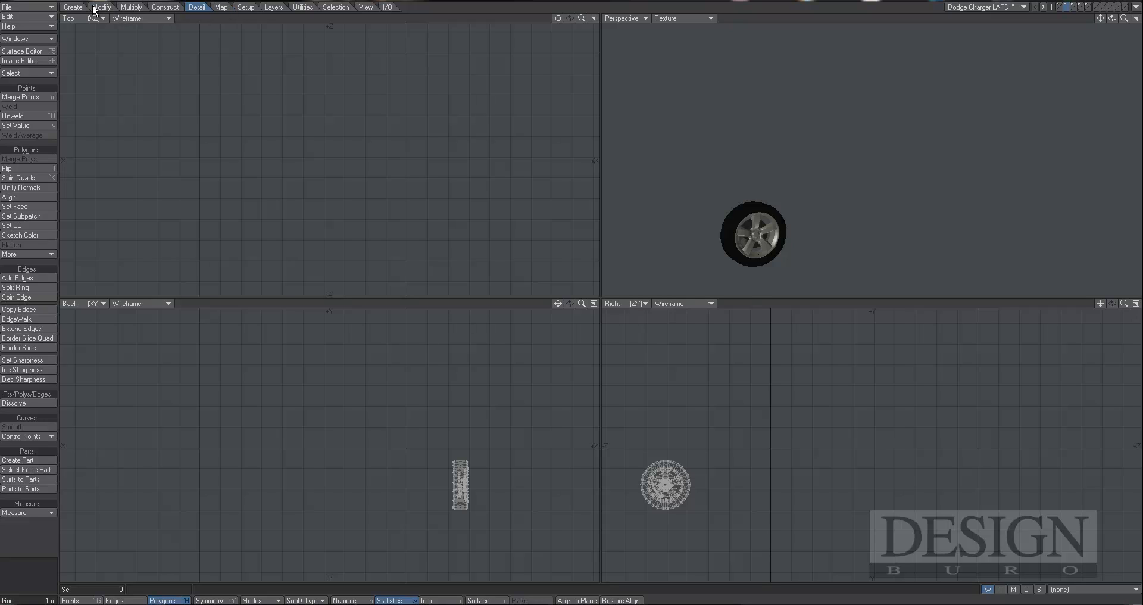
{"action": "left_click", "coordinate": [222, 8]}
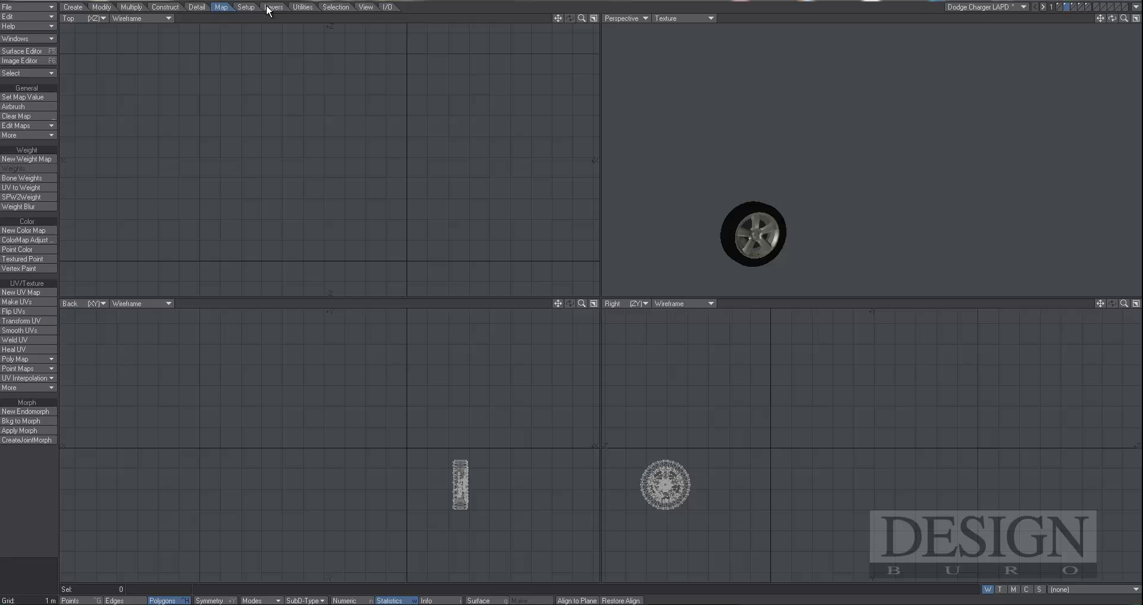
{"action": "left_click", "coordinate": [332, 7]}
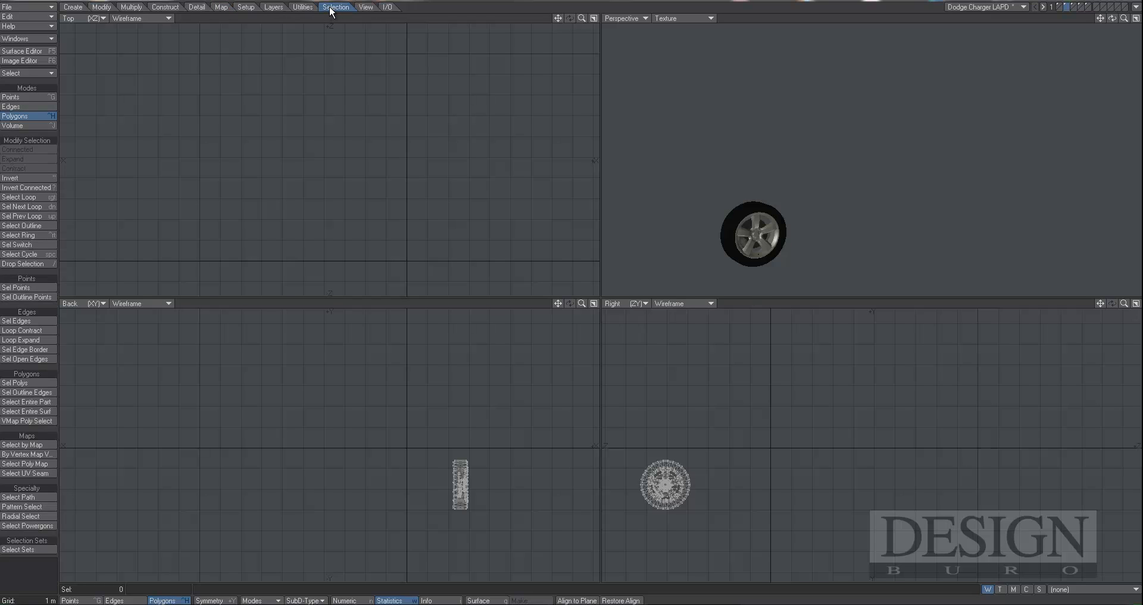
Move the left front wheel layer's pivot from the origin onto the wheel's hub in the Right view
{"action": "left_click", "coordinate": [366, 7]}
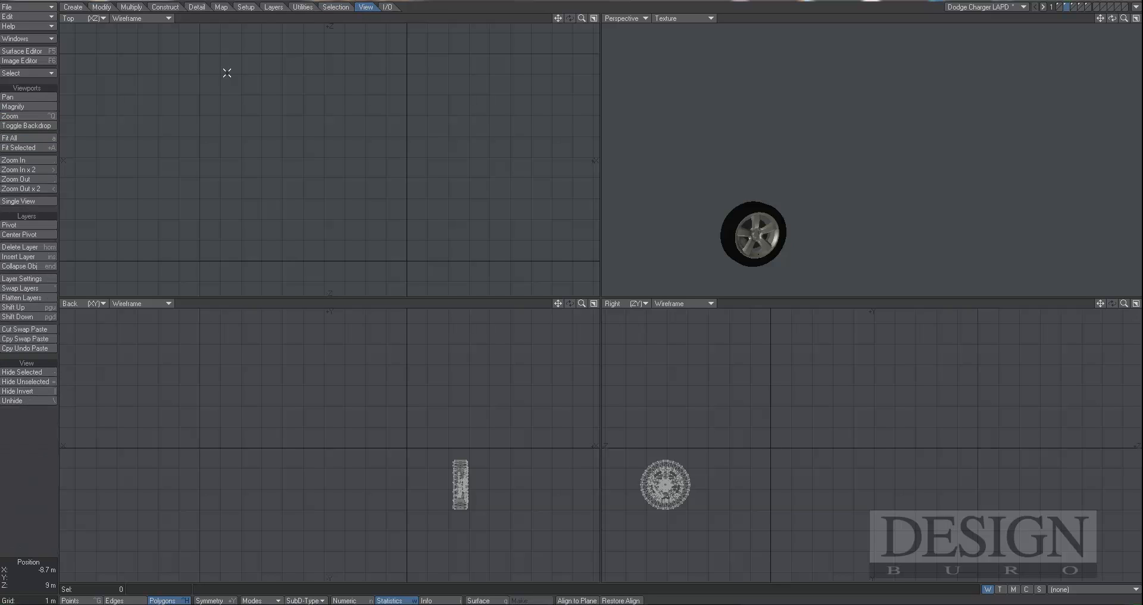
{"action": "left_click", "coordinate": [33, 224]}
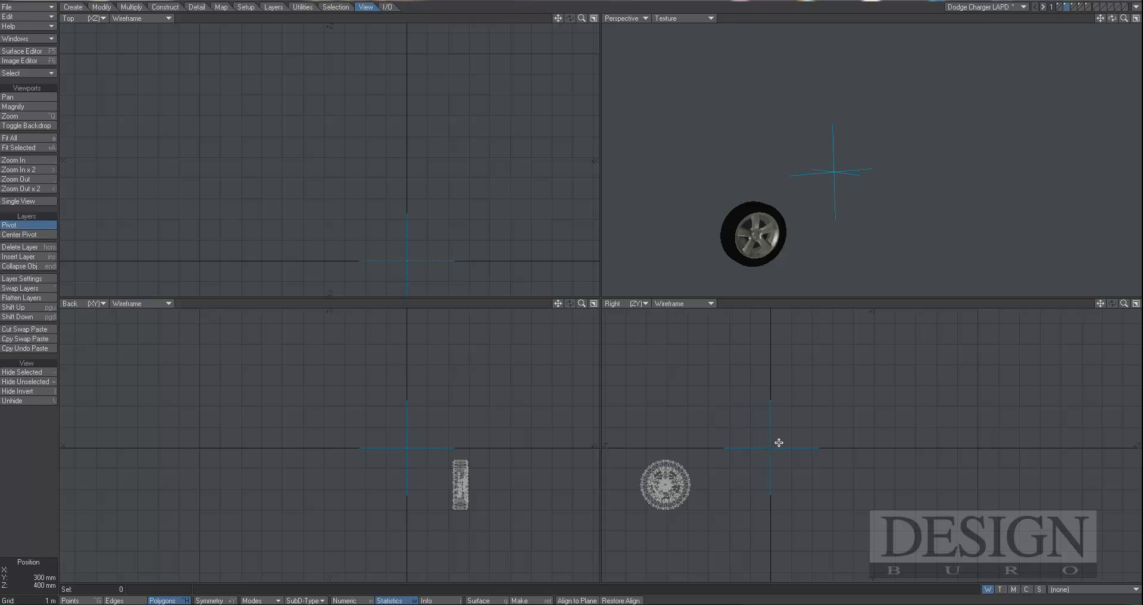
{"action": "left_click_drag", "start_coordinate": [778, 449], "coordinate": [665, 485]}
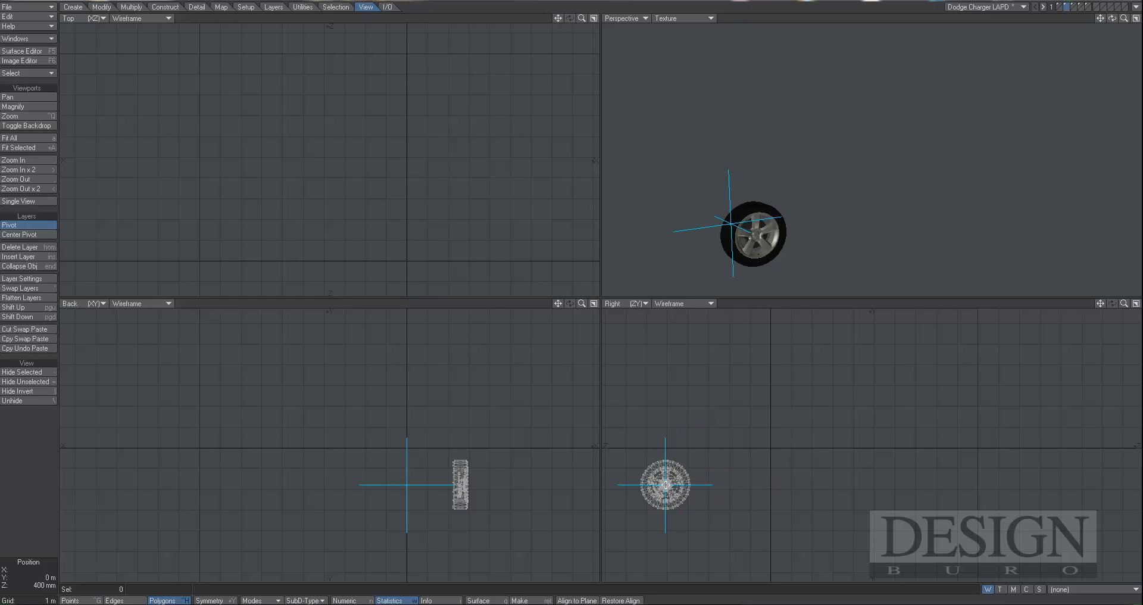
{"action": "key", "text": "g"}
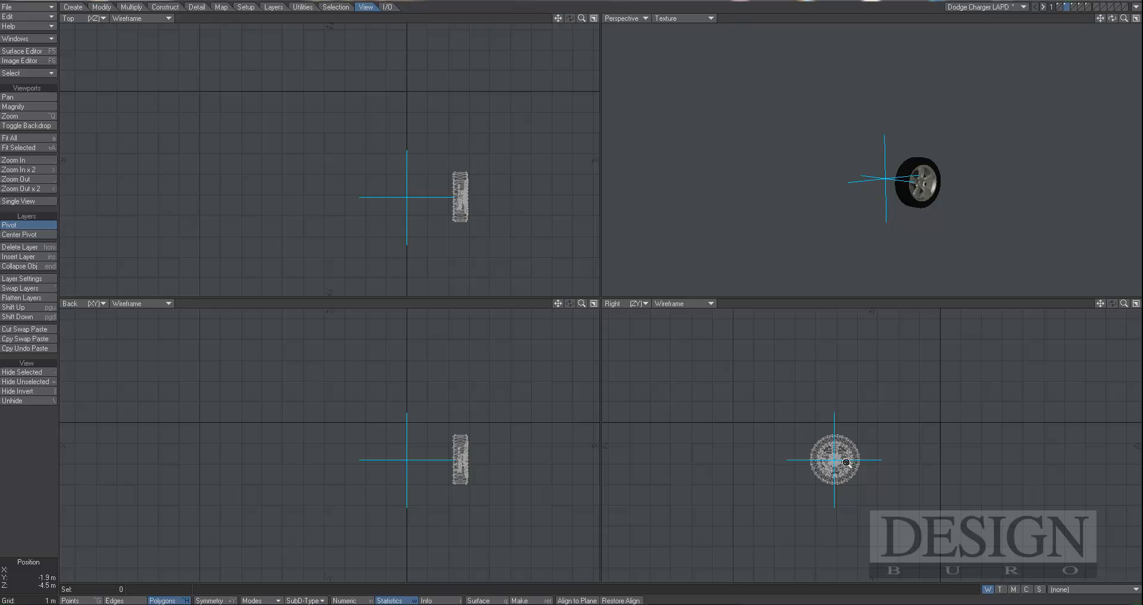
Apply Center Pivot to the left front wheel layer and fine-tune the pivot on the hub's centre in an enlarged Right view
{"action": "left_click_drag", "start_coordinate": [847, 463], "coordinate": [1006, 381], "text": "ctrl+alt"}
{"action": "left_click_drag", "start_coordinate": [750, 444], "coordinate": [757, 444]}
{"action": "key", "text": "KP_0"}
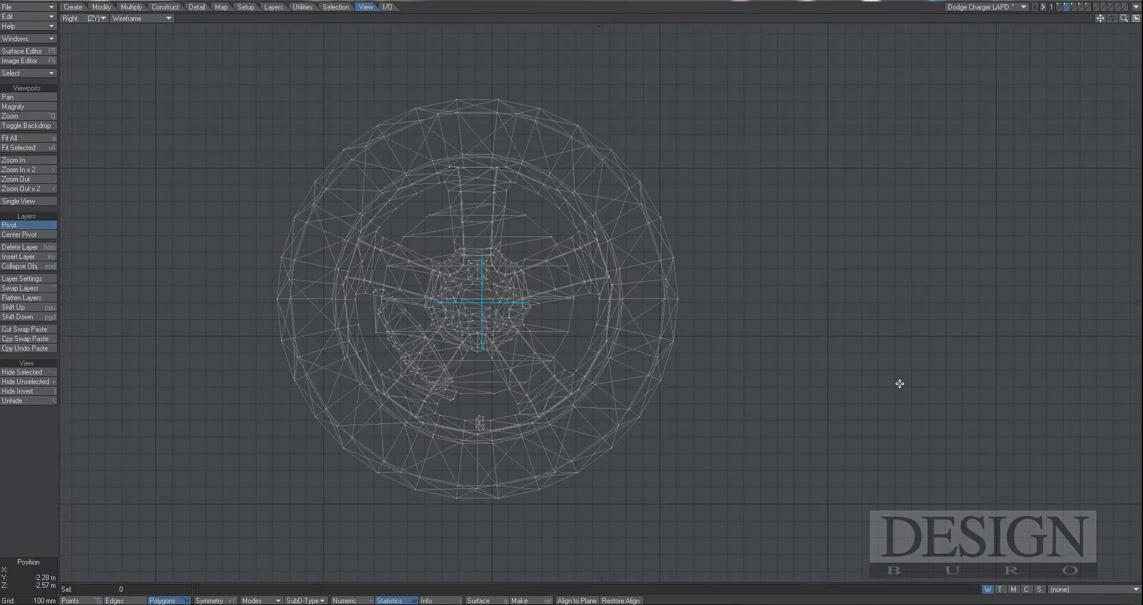
{"action": "left_click_drag", "start_coordinate": [483, 303], "coordinate": [479, 303]}
{"action": "left_click", "coordinate": [28, 235]}
{"action": "left_click_drag", "start_coordinate": [487, 306], "coordinate": [477, 302]}
{"action": "key", "text": "KP_0"}
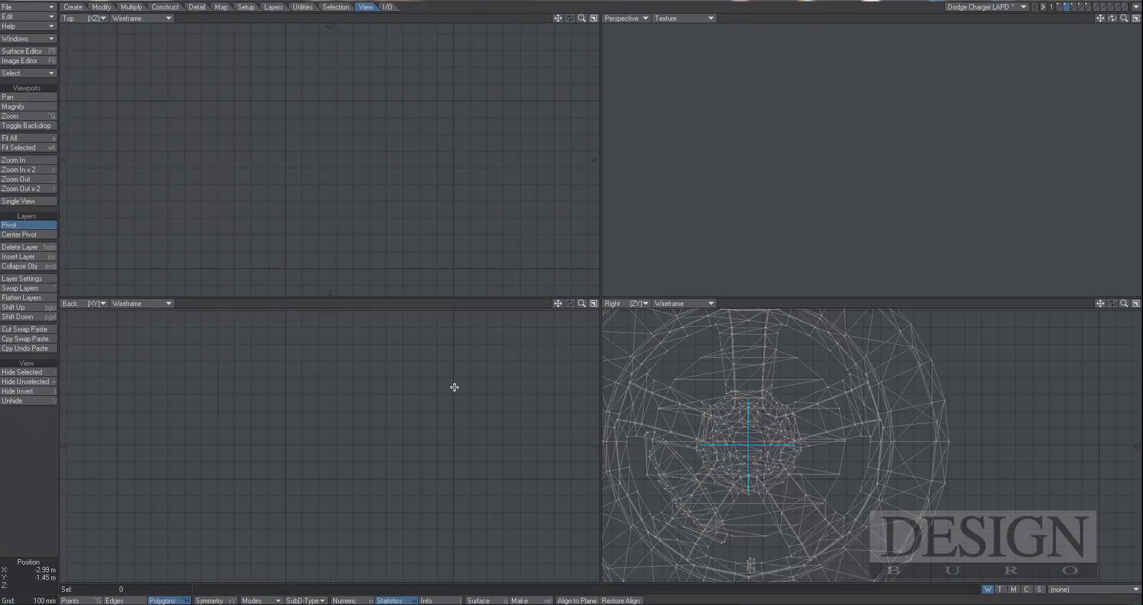
Shift the left front wheel's pivot to the middle of the tire's width in the Back view
{"action": "key", "text": "a"}
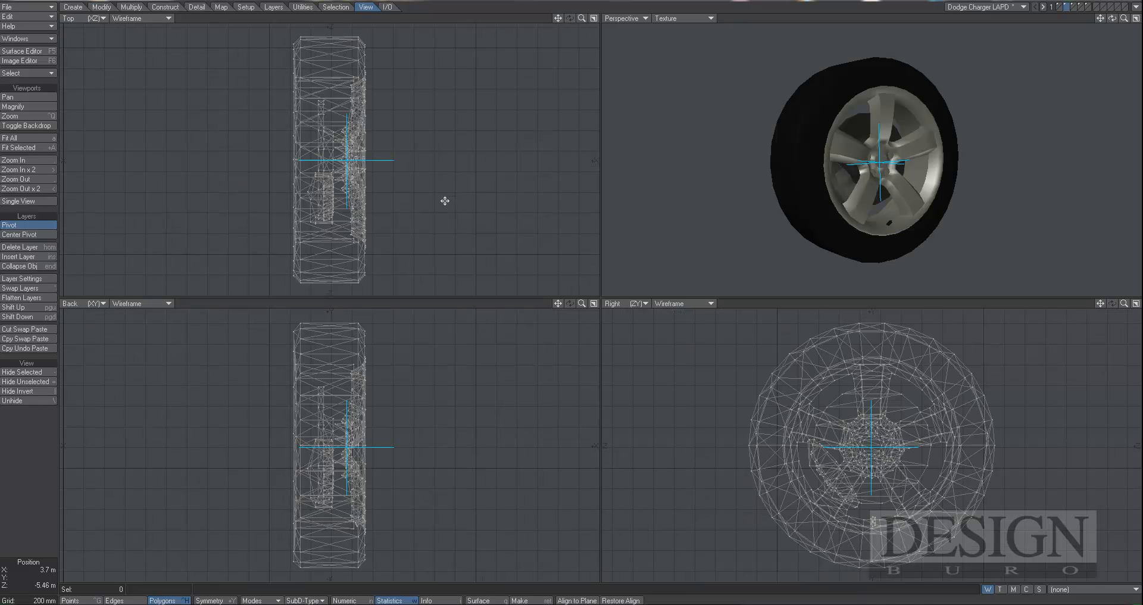
{"action": "left_click", "coordinate": [360, 447]}
{"action": "left_click_drag", "start_coordinate": [360, 447], "coordinate": [331, 447]}
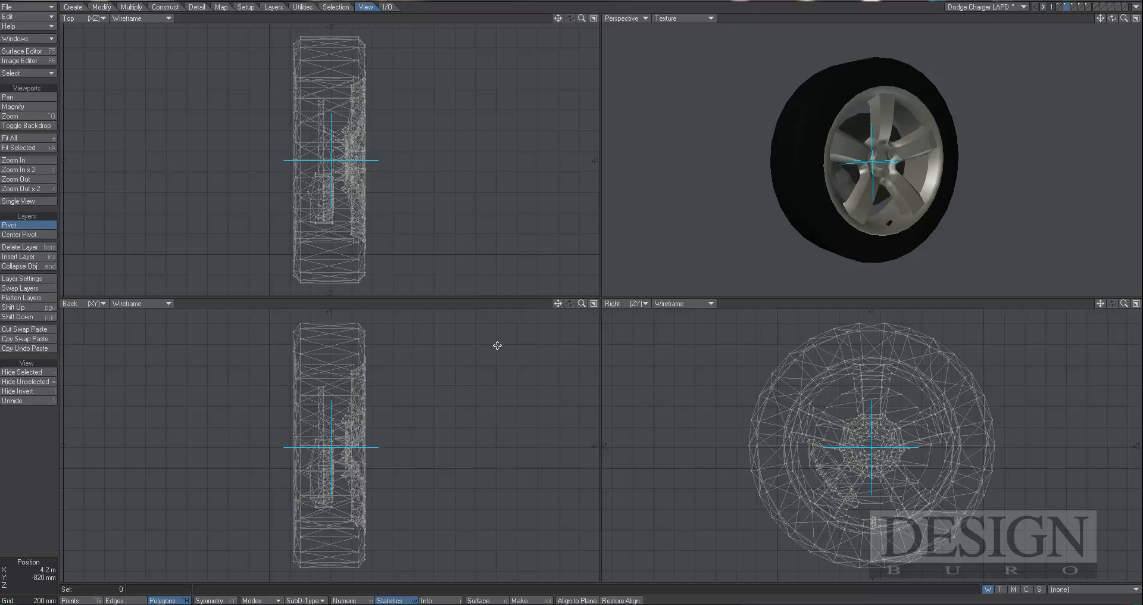
Apply Center Pivot to layer 3, the right front wheel, and adjust the pivot to the middle of the tire's width and the hub's centre
{"action": "left_click", "coordinate": [1075, 7]}
{"action": "left_click", "coordinate": [33, 234]}
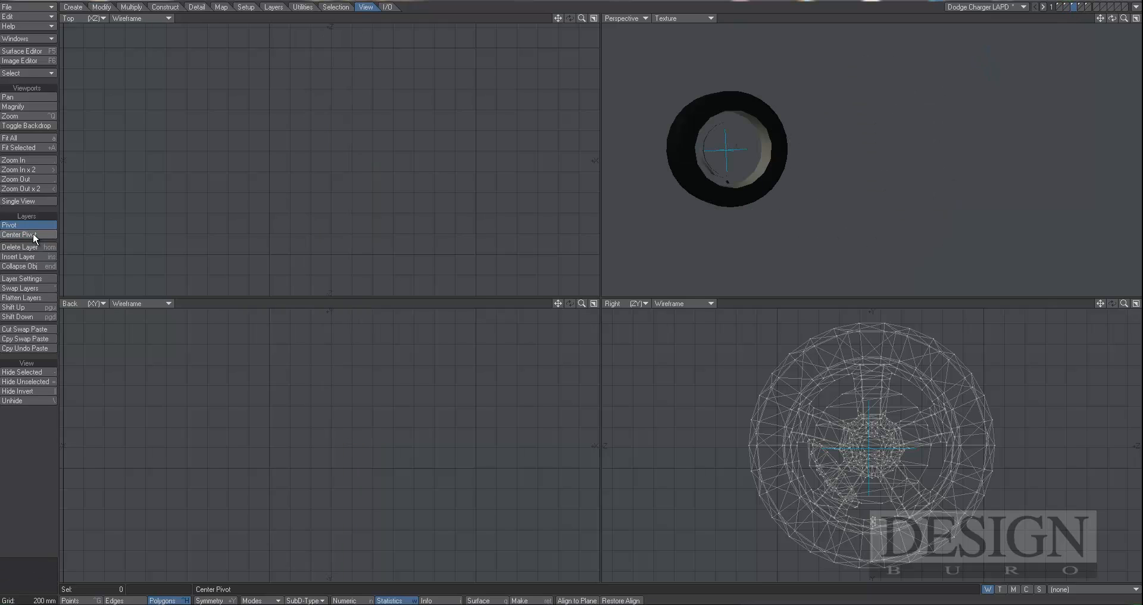
{"action": "key", "text": "a"}
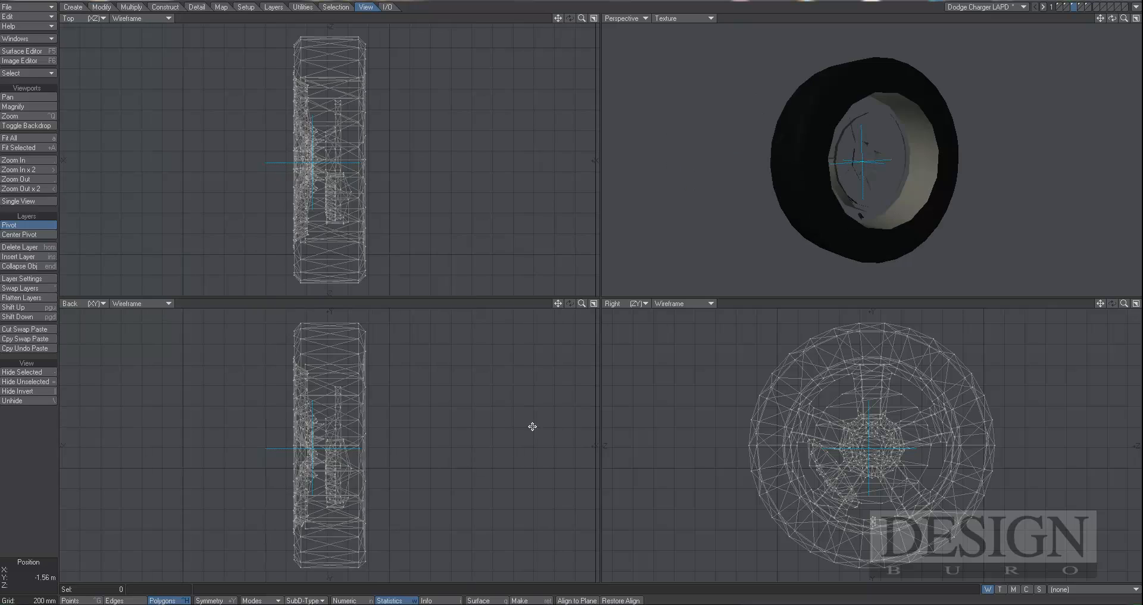
{"action": "left_click", "coordinate": [334, 448]}
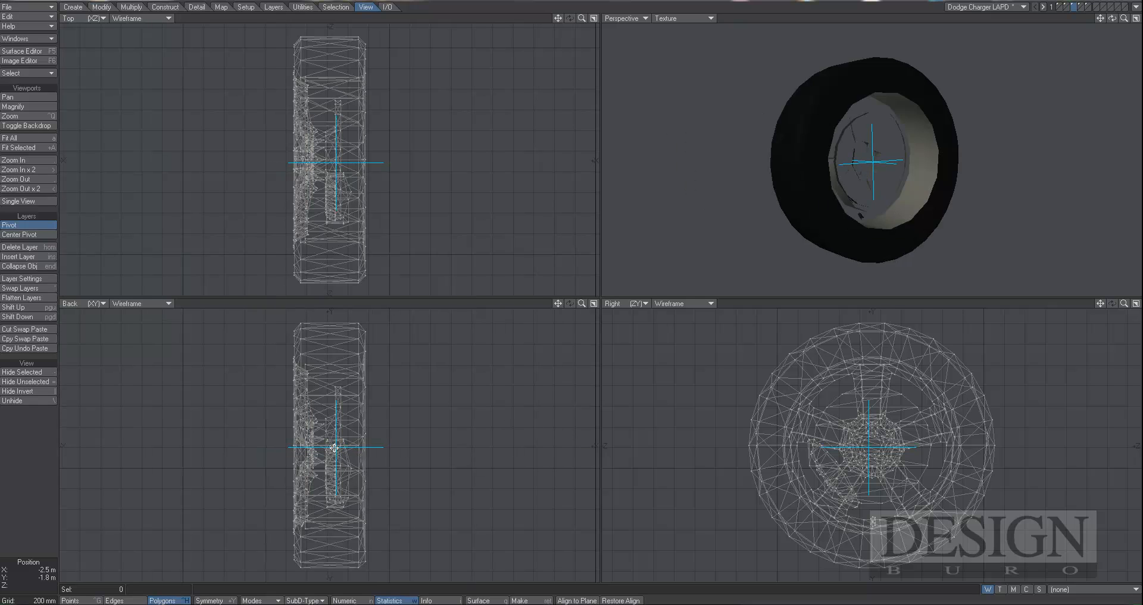
{"action": "left_click_drag", "start_coordinate": [334, 448], "coordinate": [331, 447]}
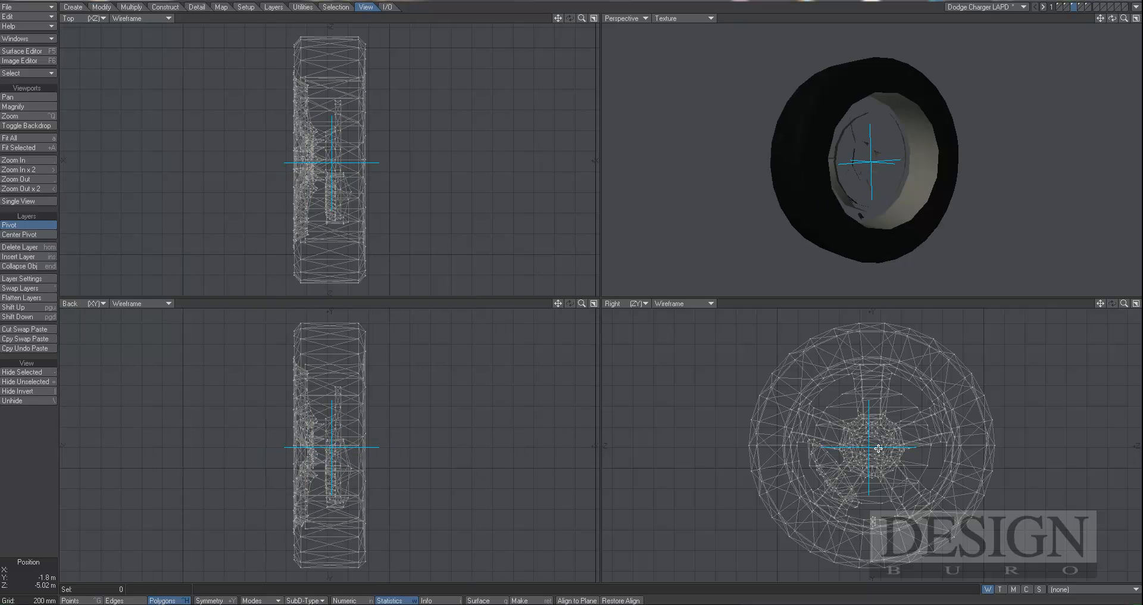
{"action": "left_click_drag", "start_coordinate": [877, 448], "coordinate": [873, 451]}
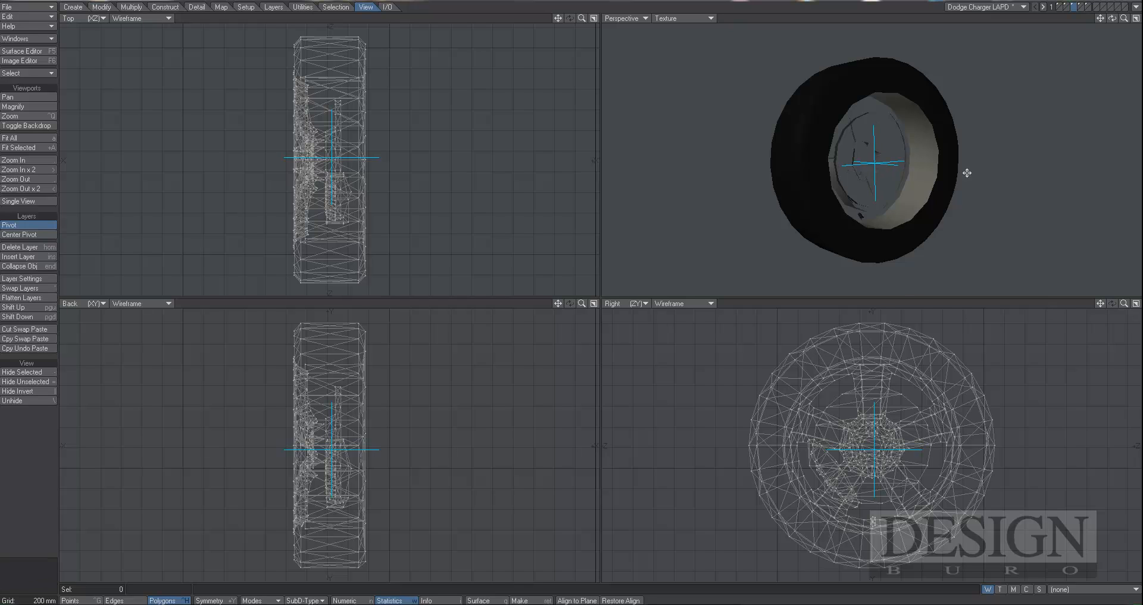
Apply Center Pivot to layer 4, the left back wheel, and align the pivot with the hub's centre and the middle of the tire's width
{"action": "left_click", "coordinate": [1080, 7]}
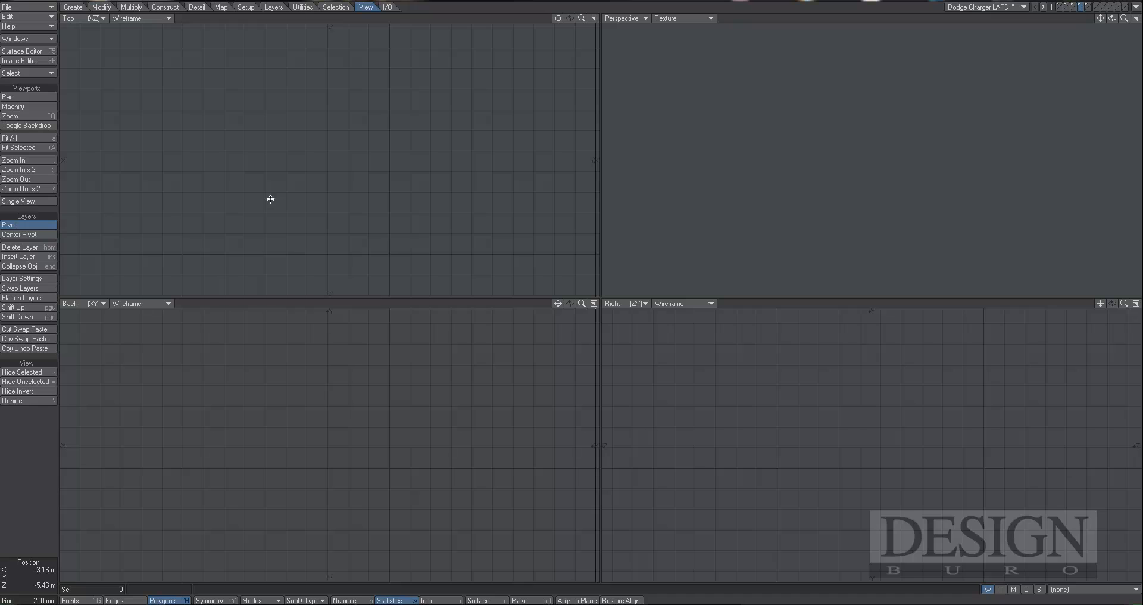
{"action": "key", "text": "a"}
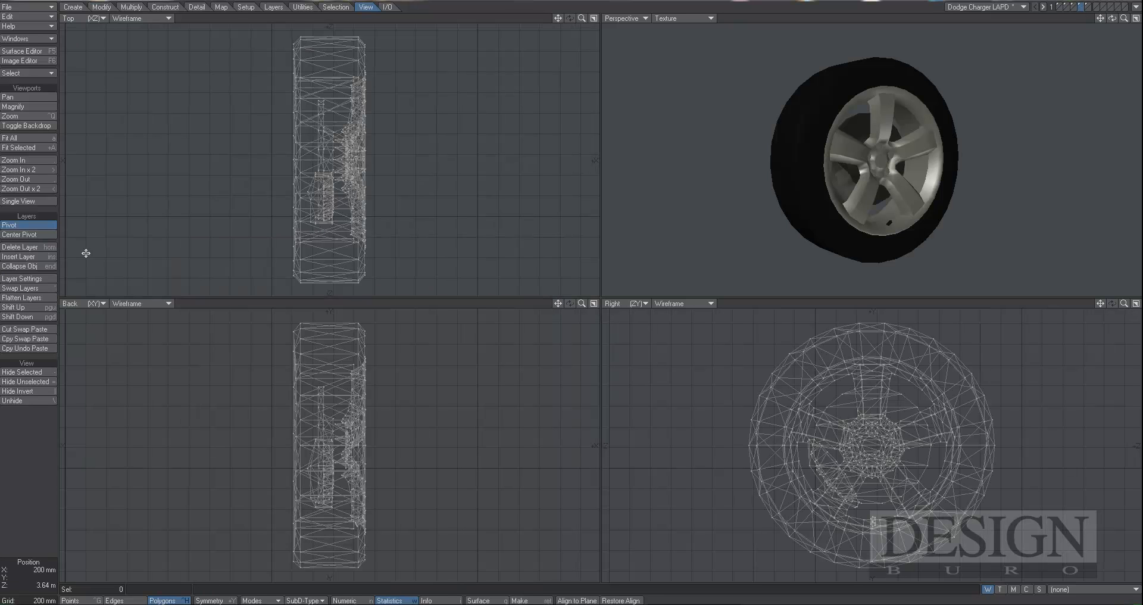
{"action": "left_click", "coordinate": [34, 233]}
{"action": "left_click_drag", "start_coordinate": [884, 447], "coordinate": [872, 448]}
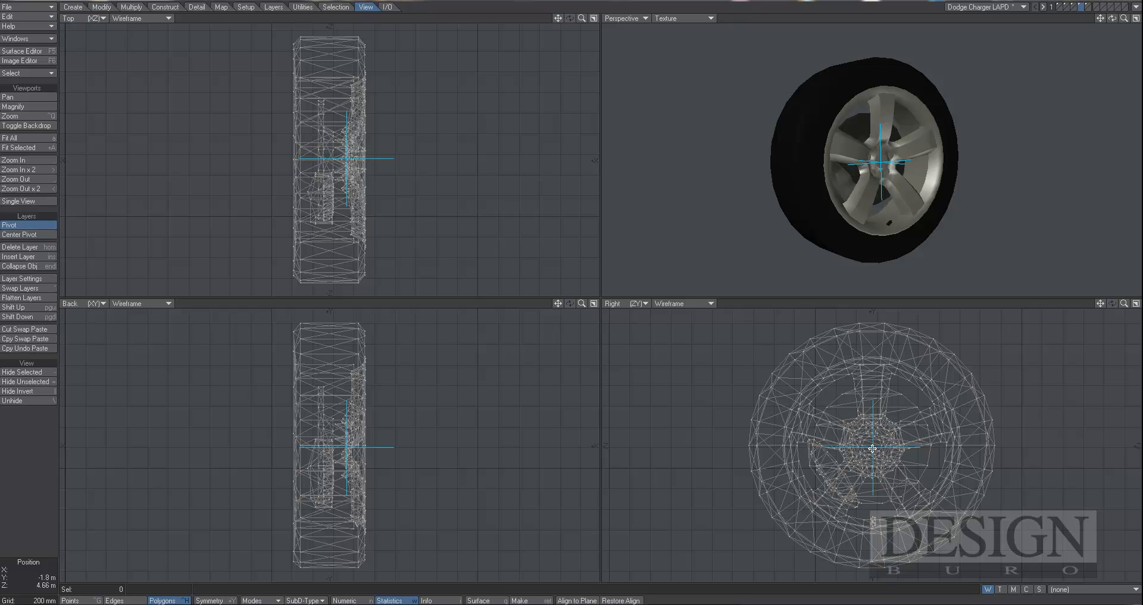
{"action": "mouse_move", "coordinate": [324, 445]}
{"action": "left_mouse_down"}
{"action": "mouse_move", "coordinate": [345, 448]}
{"action": "mouse_move", "coordinate": [333, 448]}
{"action": "left_mouse_up"}
Apply Center Pivot to layer 5, the right back wheel, and position the pivot at the hub's centre and mid-width of the tire
{"action": "left_click", "coordinate": [1087, 9]}
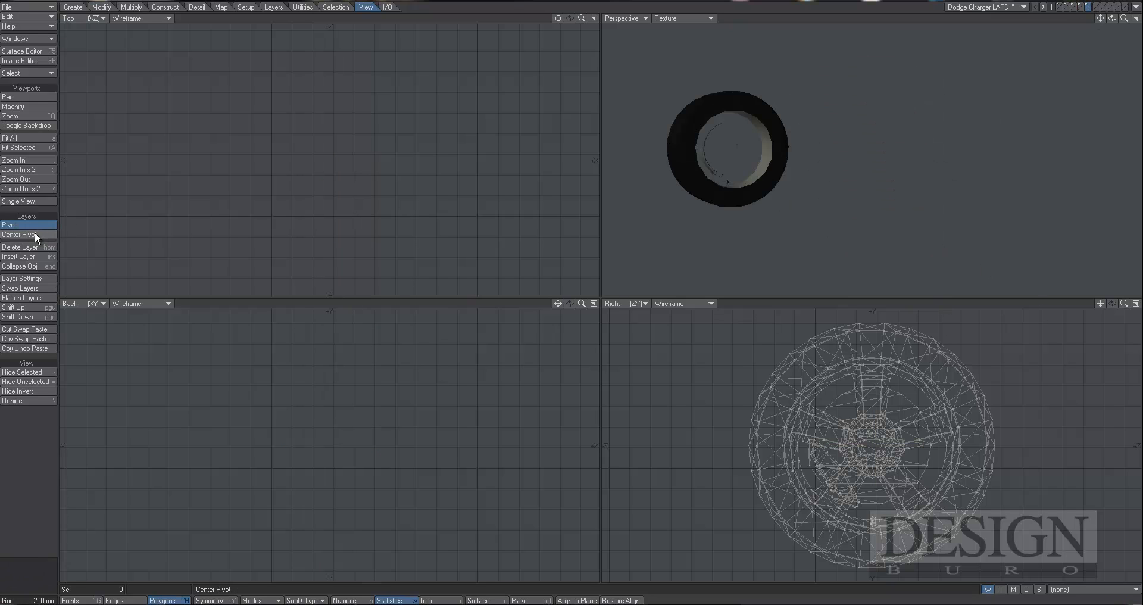
{"action": "left_click", "coordinate": [877, 450]}
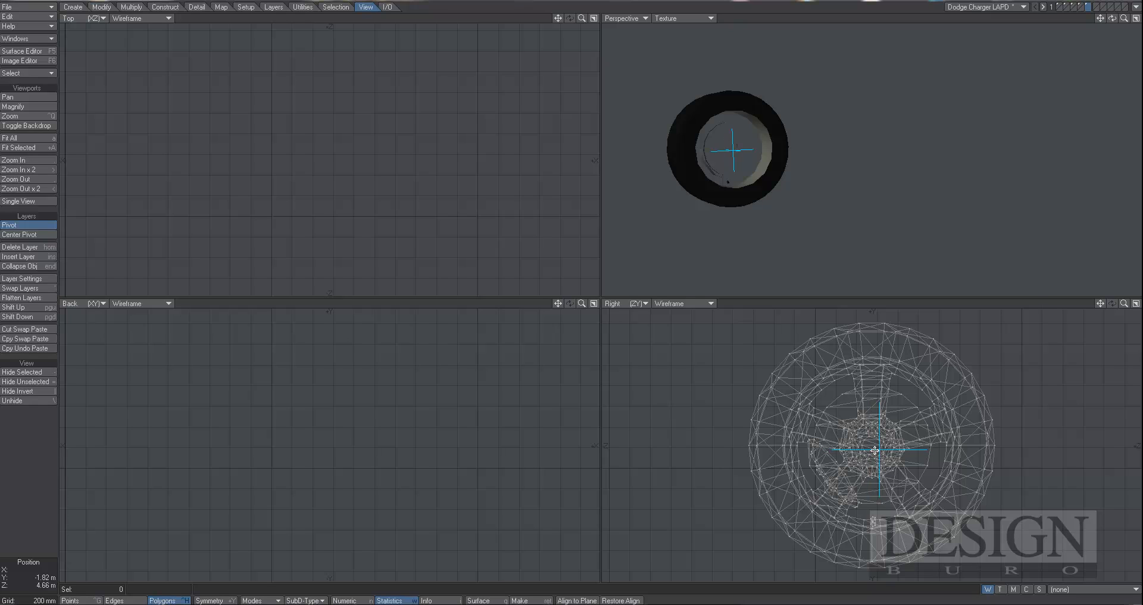
{"action": "left_click_drag", "start_coordinate": [875, 450], "coordinate": [873, 449]}
{"action": "key", "text": "a"}
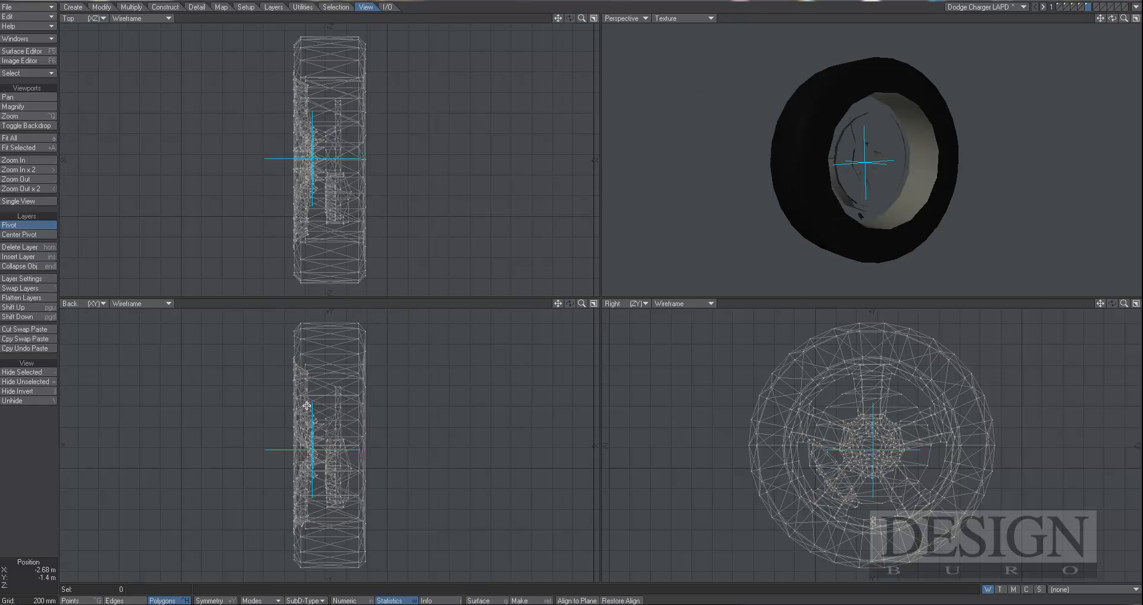
{"action": "left_click_drag", "start_coordinate": [328, 448], "coordinate": [332, 449]}
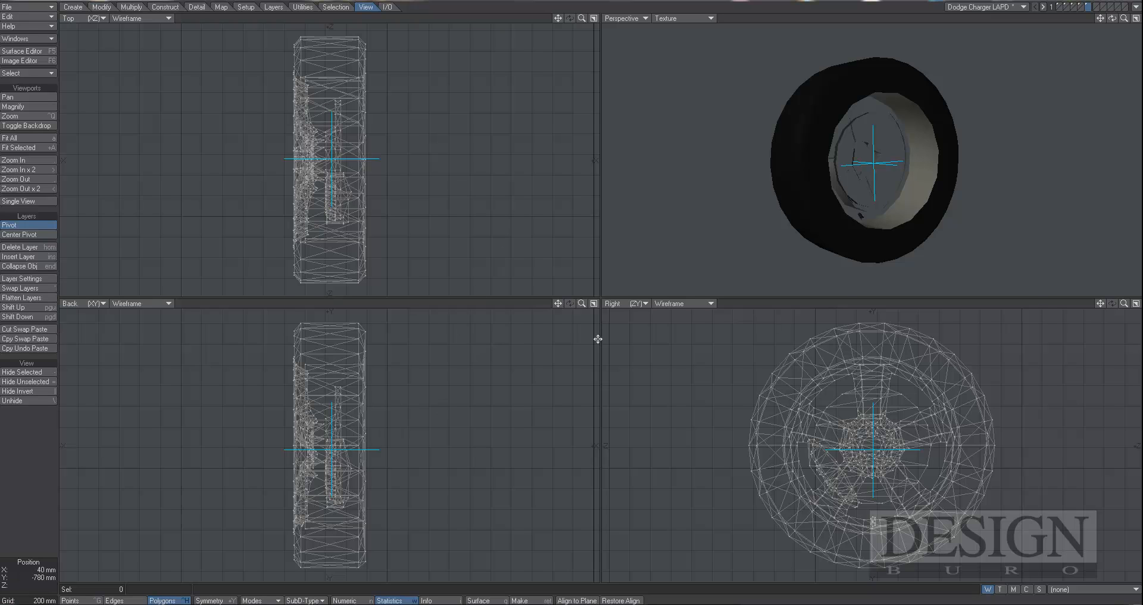
{"action": "left_click", "coordinate": [33, 224]}
Readjust the left back wheel's pivot on layer 4 in the Top and Right views, and make layer 3 the foreground layer
{"action": "left_click", "coordinate": [1080, 7]}
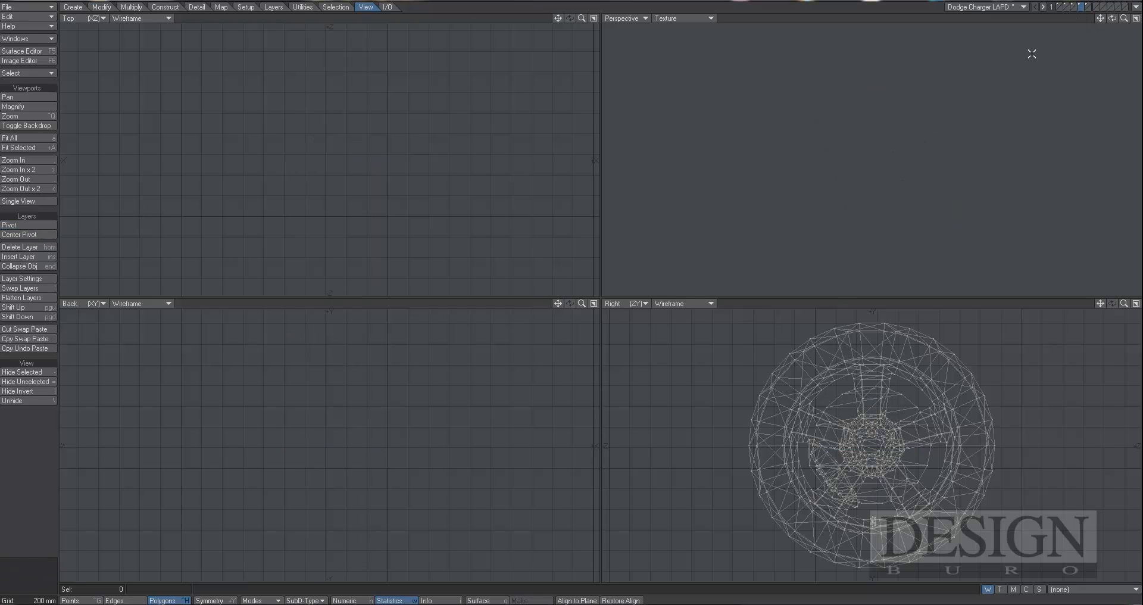
{"action": "key", "text": "a"}
{"action": "left_click", "coordinate": [38, 224]}
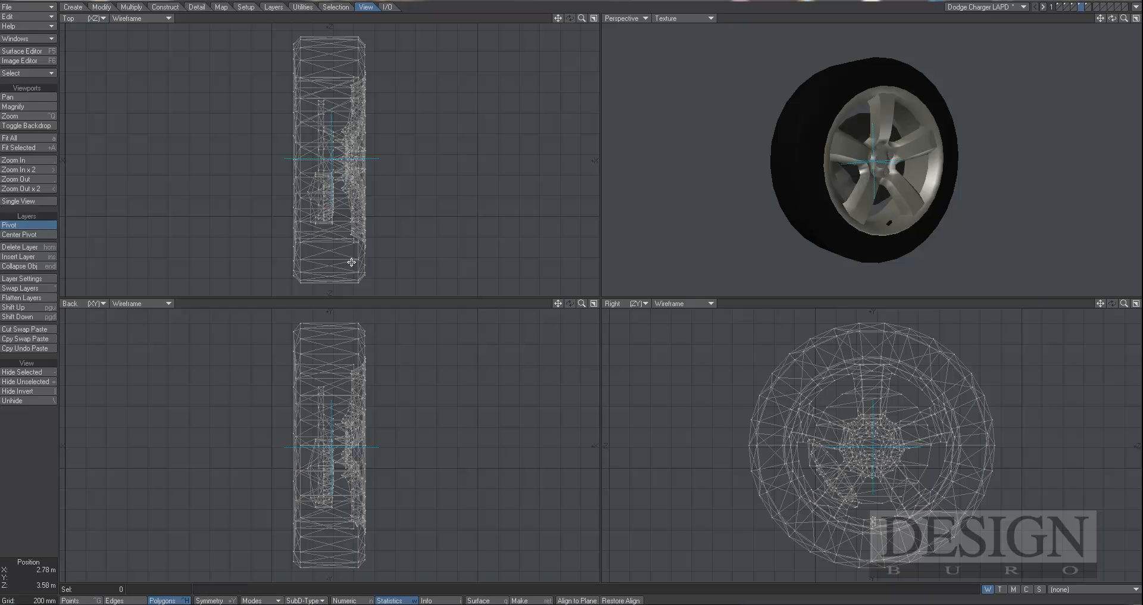
{"action": "left_click_drag", "start_coordinate": [348, 158], "coordinate": [328, 163]}
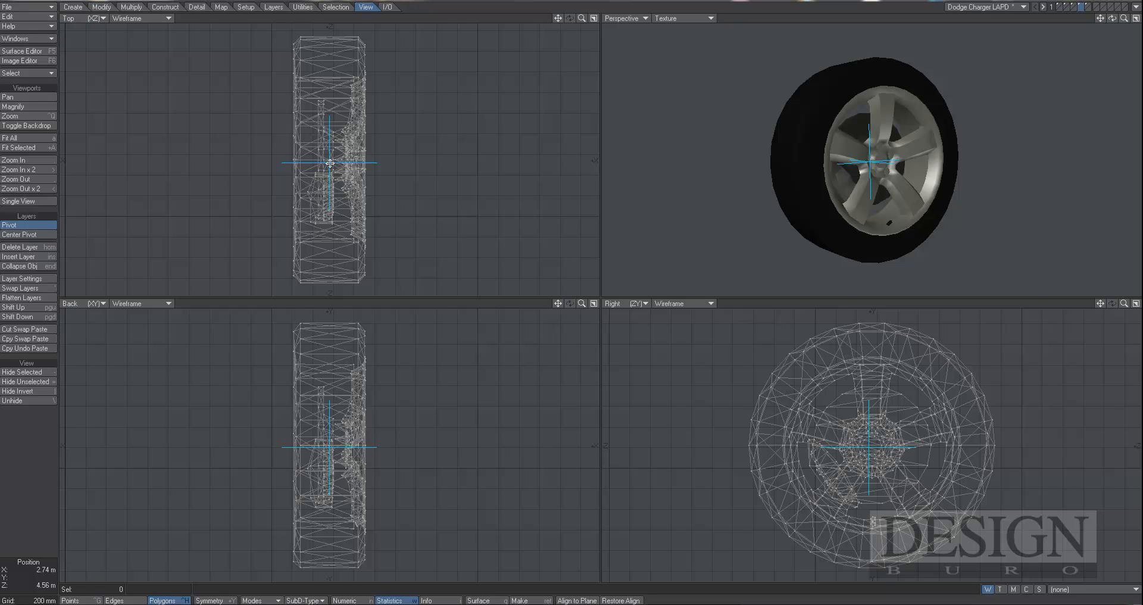
{"action": "left_click_drag", "start_coordinate": [877, 449], "coordinate": [873, 447]}
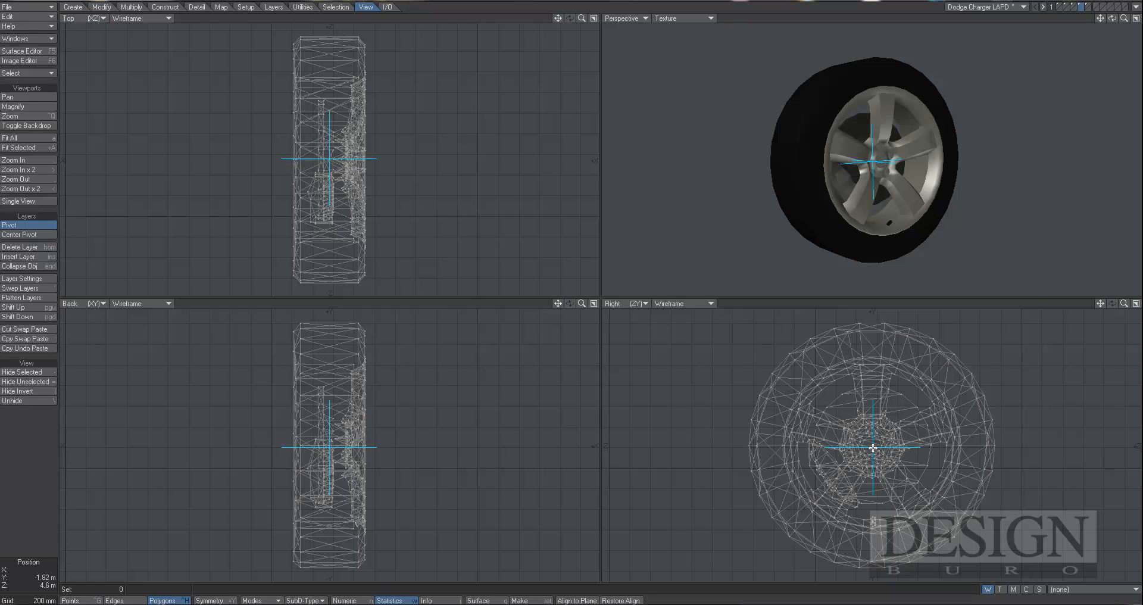
{"action": "key", "text": "space"}
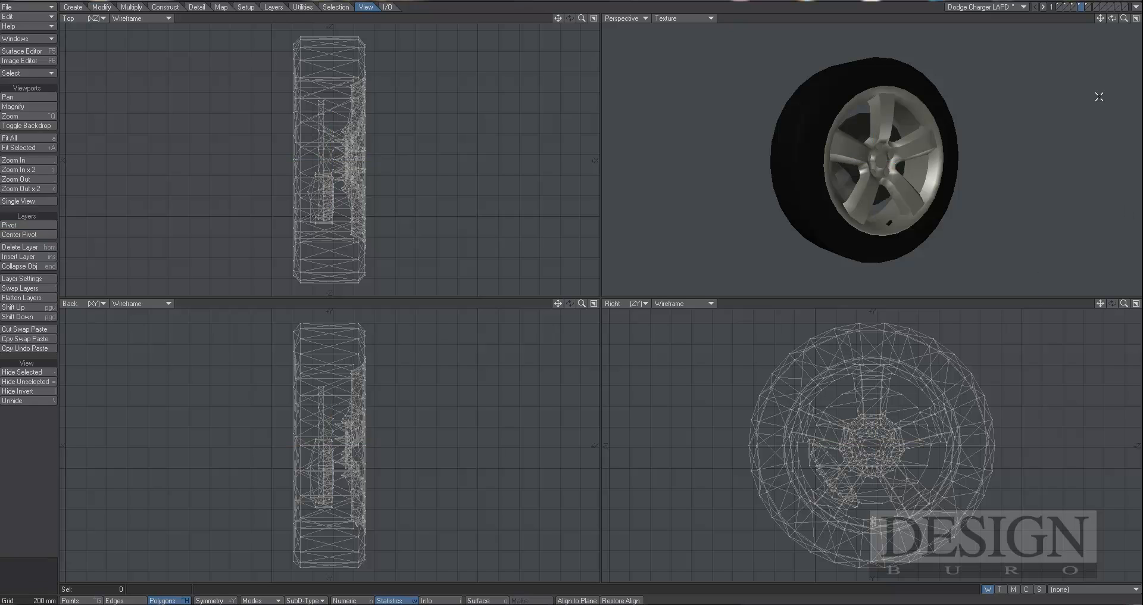
{"action": "left_click", "coordinate": [1073, 7]}
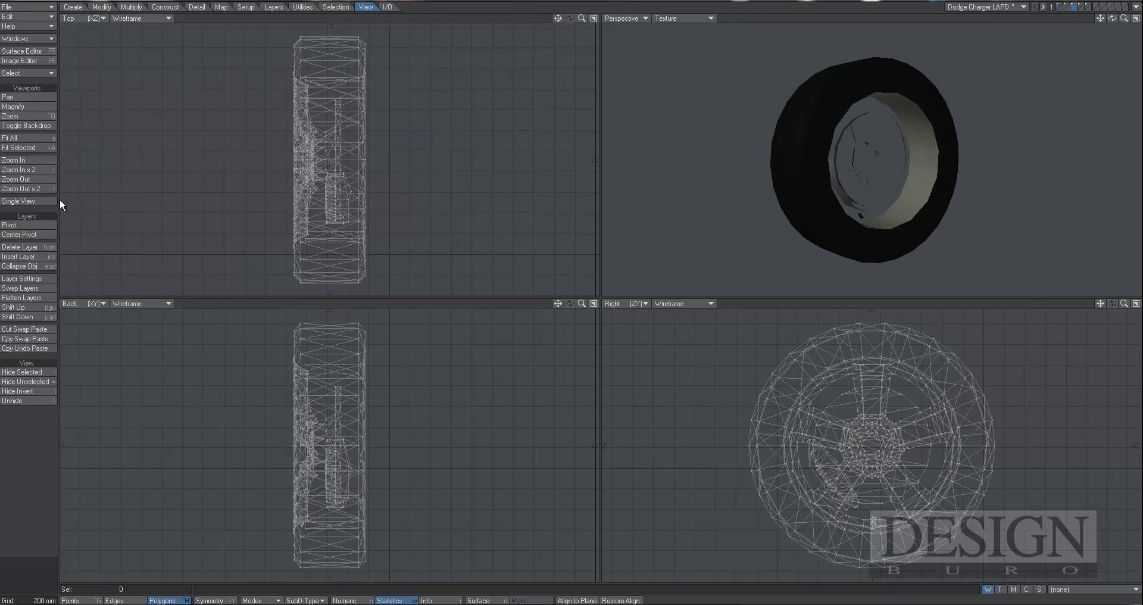
Bring layer 2, the left front wheel, to the foreground and fine-tune its pivot onto the hub's centre in the Back view
{"action": "left_click", "coordinate": [37, 226]}
{"action": "key", "text": "space"}
{"action": "left_click", "coordinate": [1067, 6]}
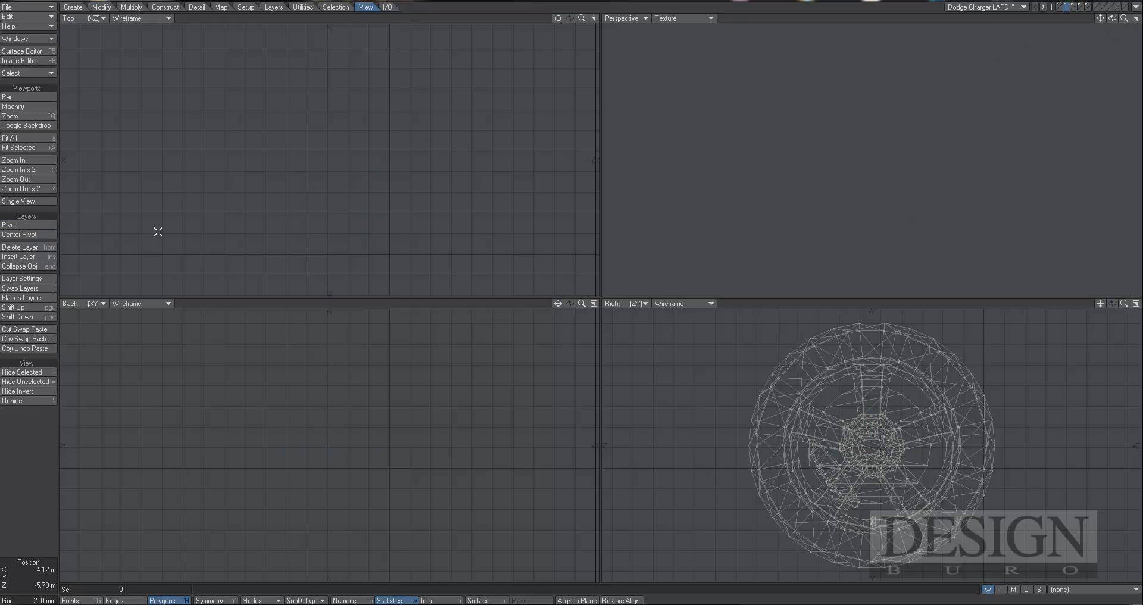
{"action": "left_click", "coordinate": [34, 224]}
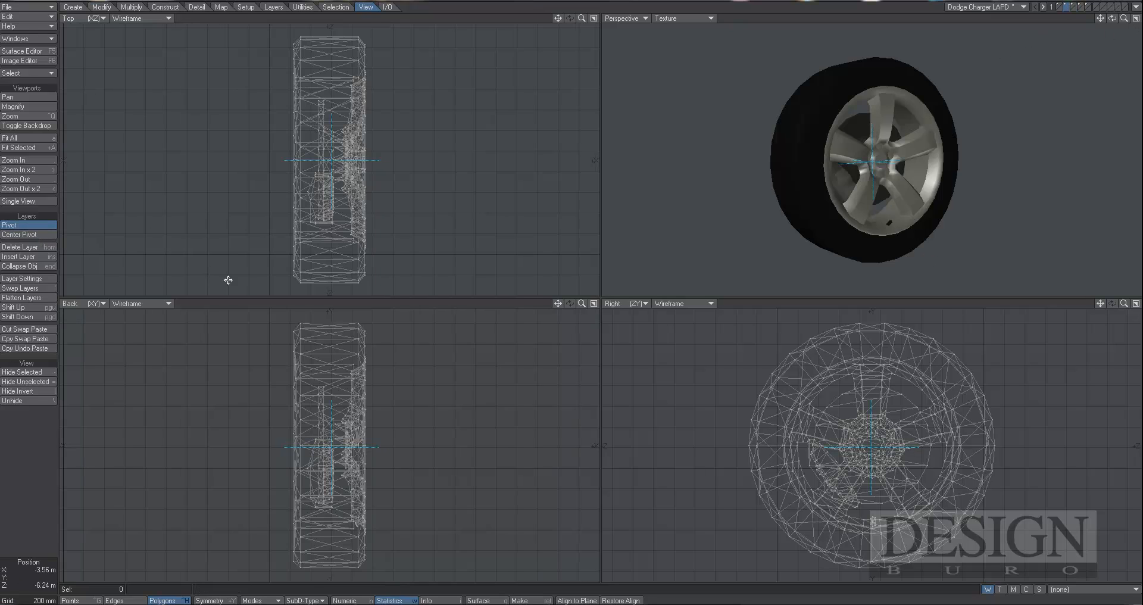
{"action": "left_click", "coordinate": [335, 448]}
{"action": "left_click_drag", "start_coordinate": [335, 448], "coordinate": [331, 450]}
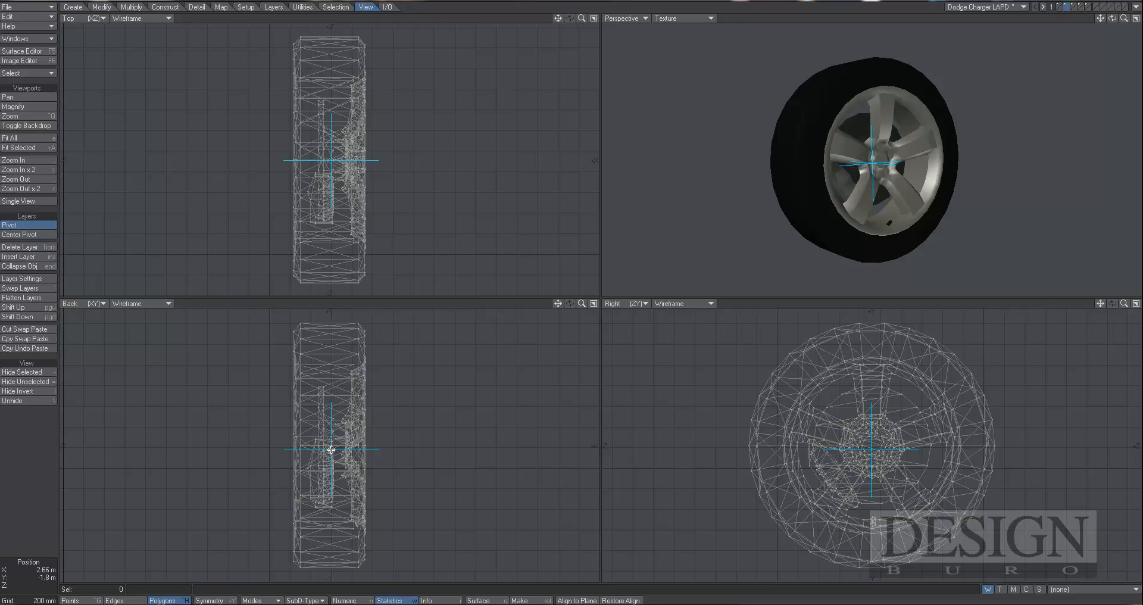
{"action": "key", "text": "space"}
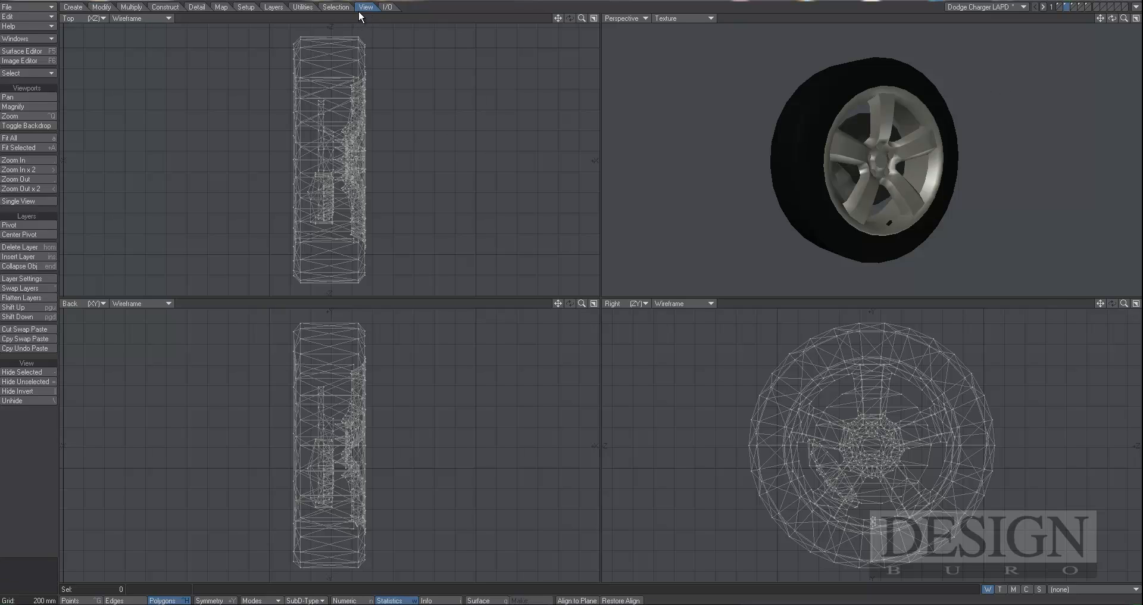
{"action": "left_click", "coordinate": [305, 7]}
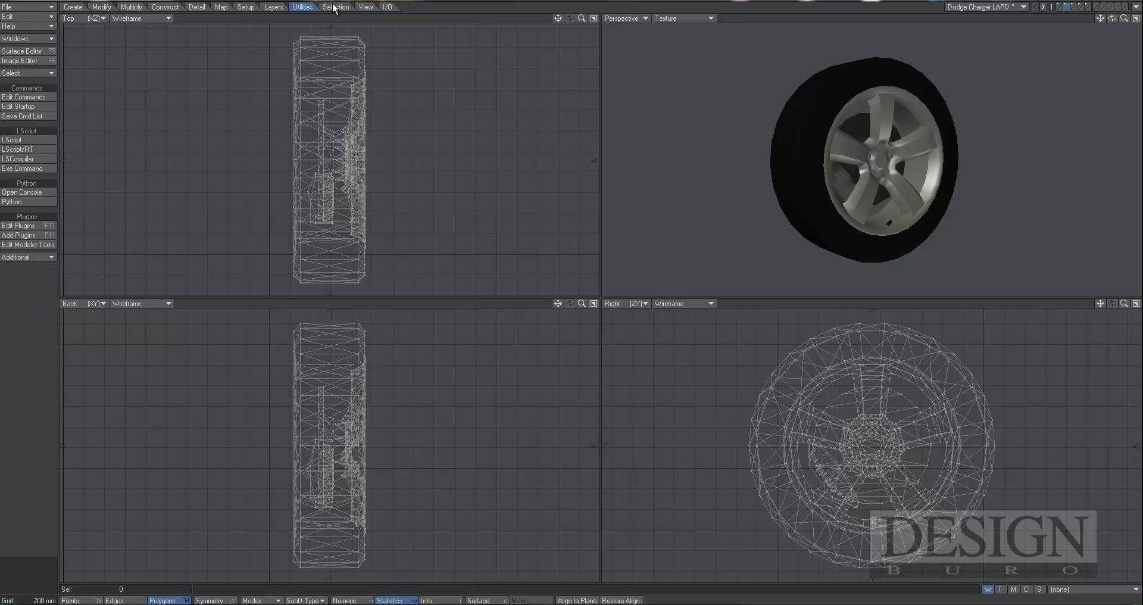
{"action": "left_click", "coordinate": [336, 7]}
{"action": "left_click", "coordinate": [373, 6]}
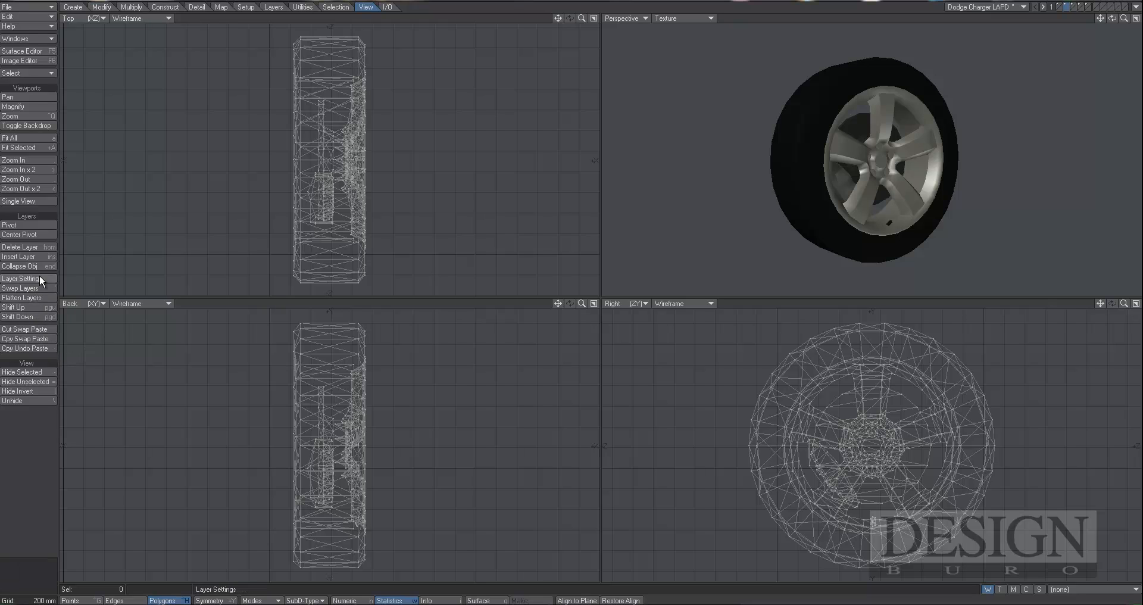
{"action": "left_click", "coordinate": [327, 7]}
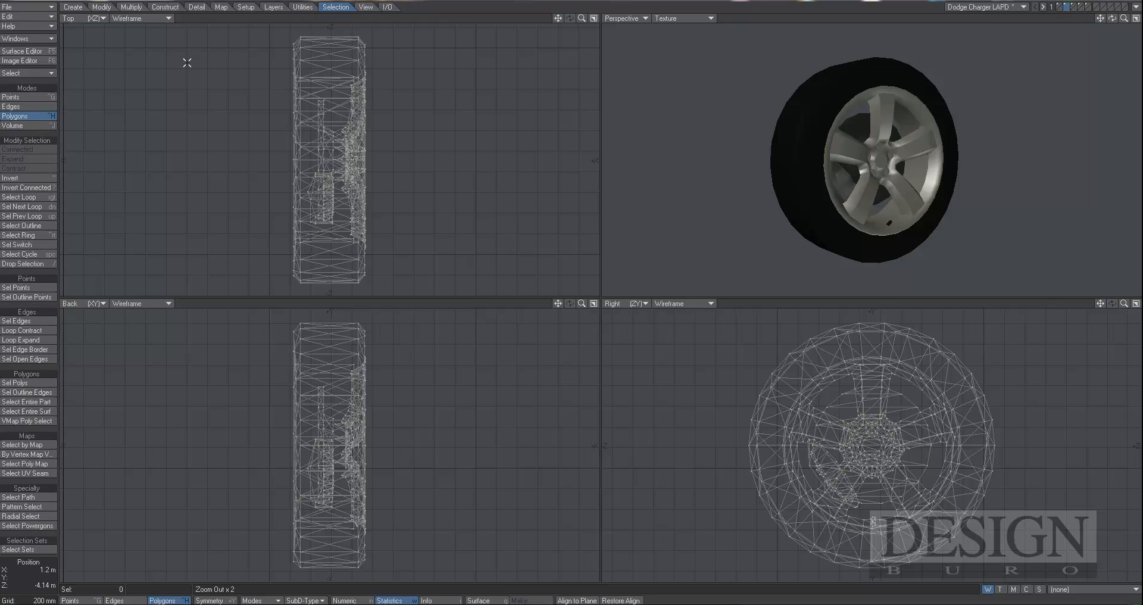
{"action": "left_click", "coordinate": [18, 244]}
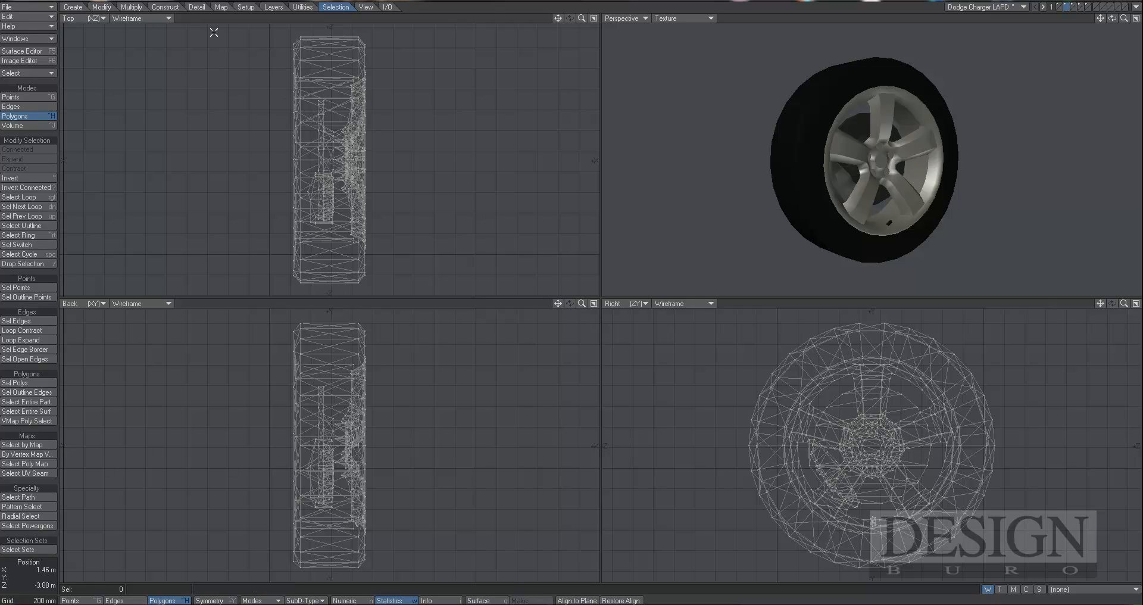
Measure the left front tire's diameter along the middle of its width in an enlarged Top view, and restore the four fitted views
{"action": "left_click", "coordinate": [197, 7]}
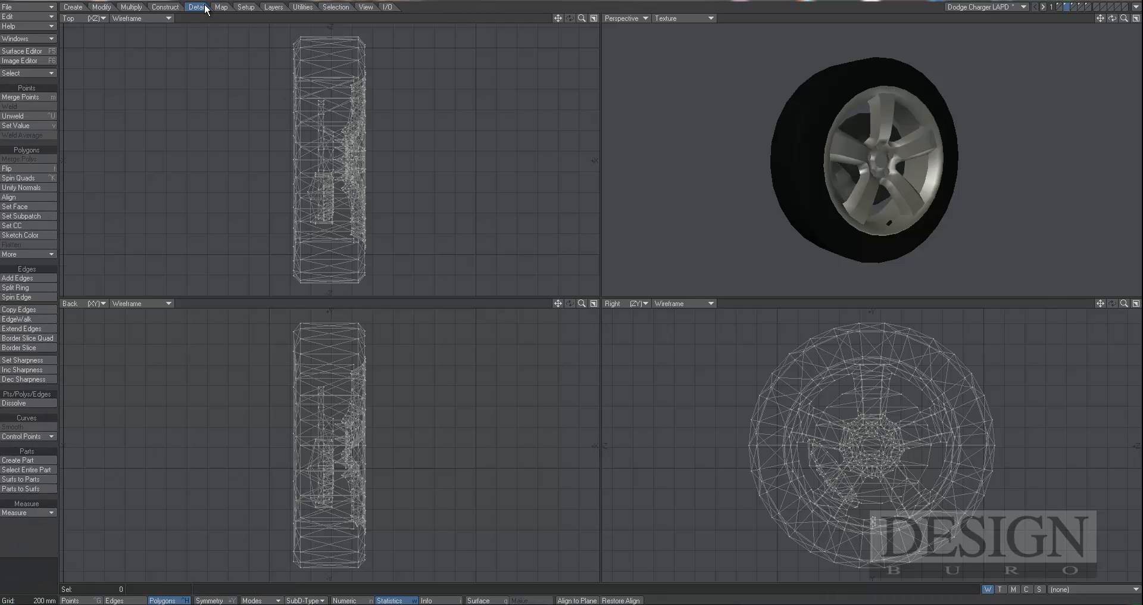
{"action": "left_click", "coordinate": [38, 511]}
{"action": "left_click", "coordinate": [50, 527]}
{"action": "key", "text": "KP_0"}
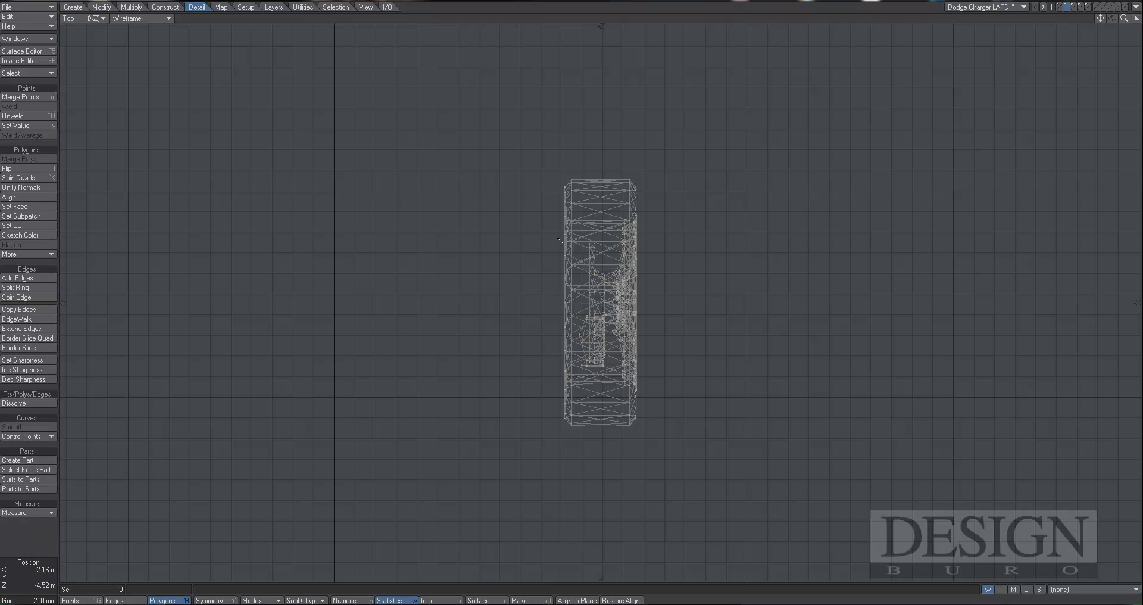
{"action": "left_click_drag", "start_coordinate": [596, 181], "coordinate": [598, 427]}
{"action": "left_click_drag", "start_coordinate": [612, 400], "coordinate": [652, 372], "text": "ctrl+alt"}
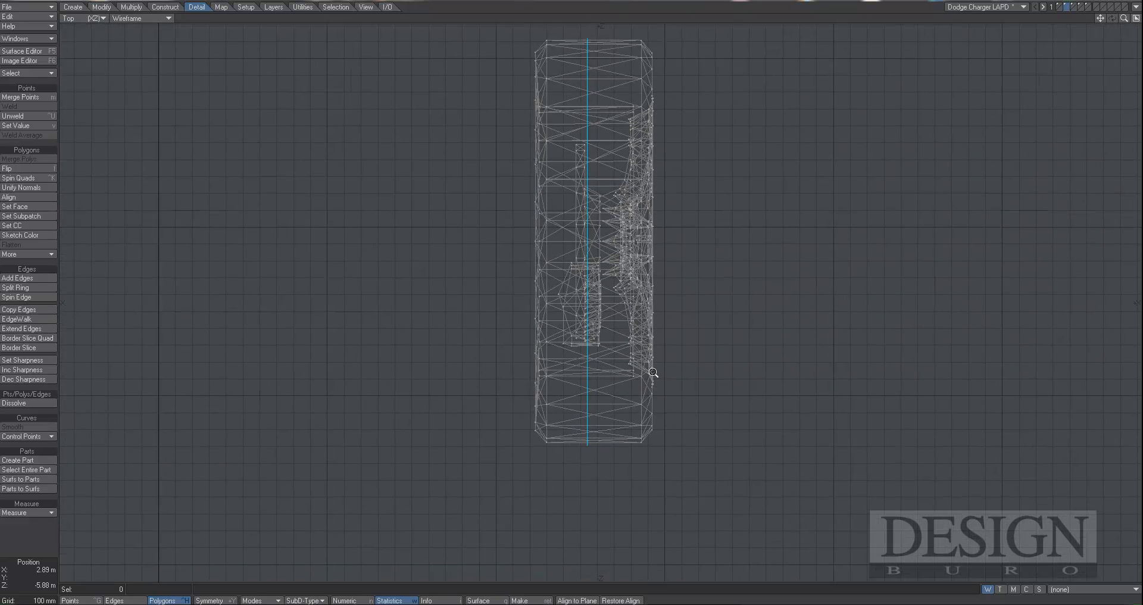
{"action": "left_click_drag", "start_coordinate": [588, 39], "coordinate": [589, 41]}
{"action": "left_click_drag", "start_coordinate": [589, 446], "coordinate": [591, 447]}
{"action": "left_click_drag", "start_coordinate": [590, 447], "coordinate": [589, 447]}
{"action": "left_click_drag", "start_coordinate": [590, 447], "coordinate": [588, 451]}
{"action": "left_click", "coordinate": [30, 529]}
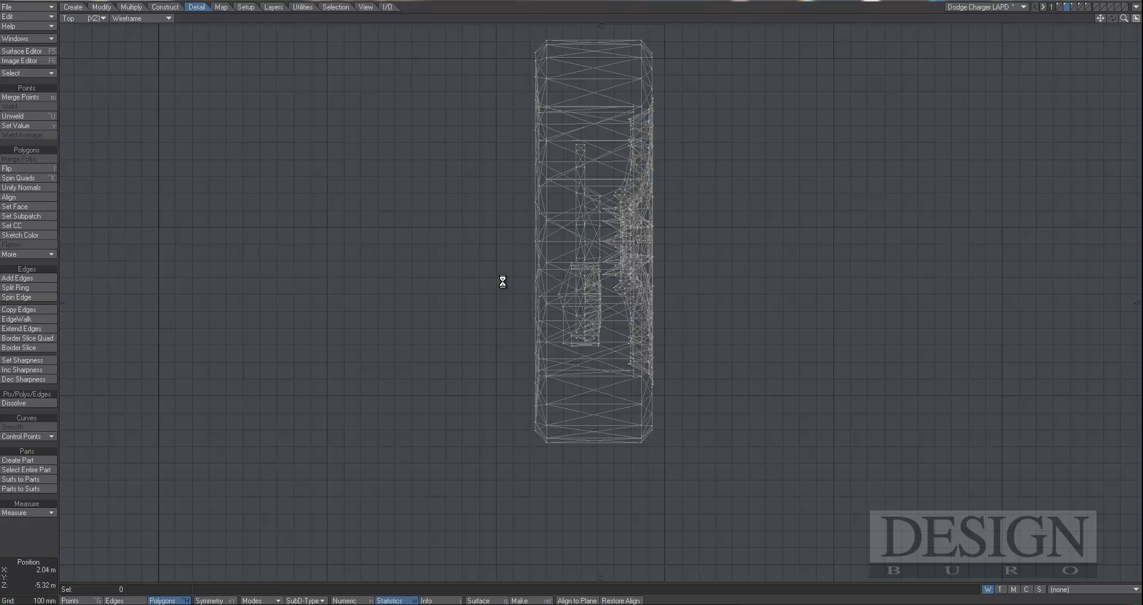
{"action": "key", "text": "KP_0"}
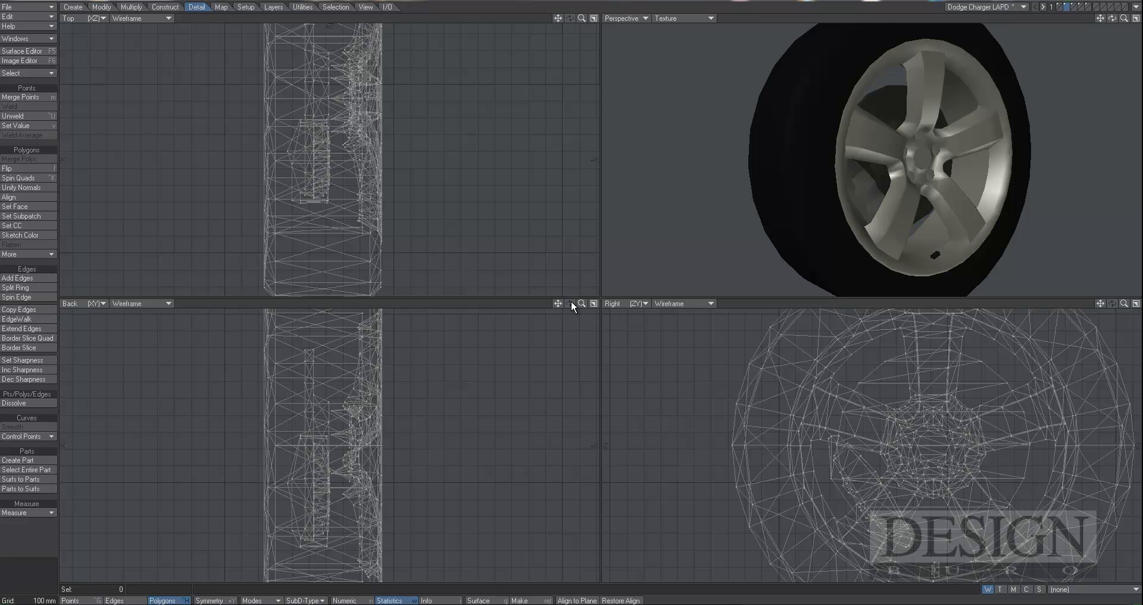
{"action": "key", "text": "a"}
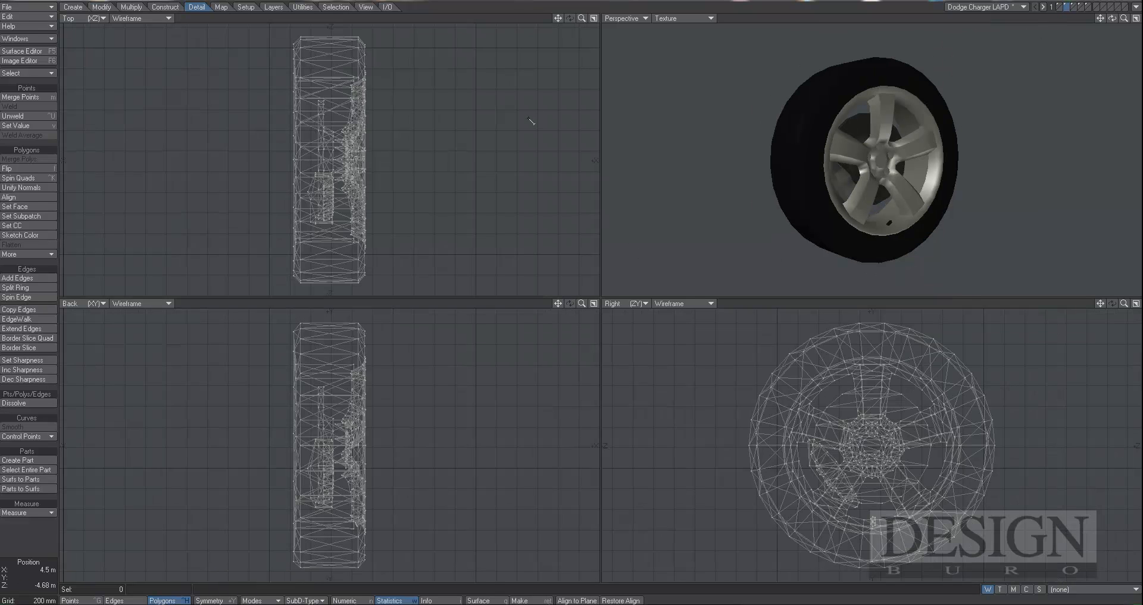
Save the car model and switch to LightWave Layout
{"action": "key", "text": "s"}
{"action": "key", "text": "F12"}
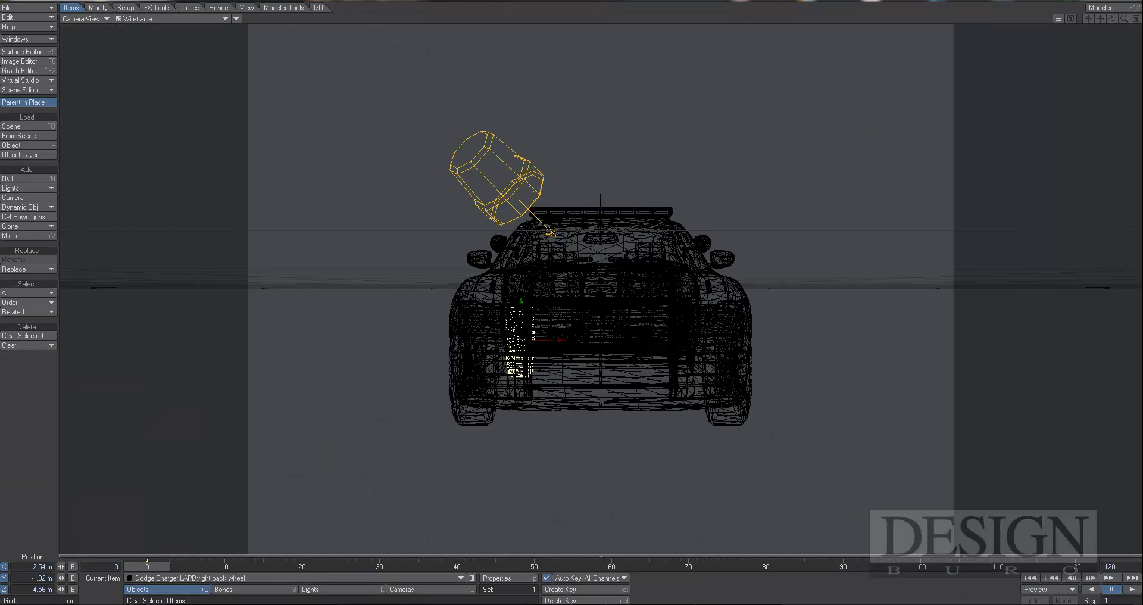
Change the viewport layout in the display preferences from a single view to four views
{"action": "key", "text": "d"}
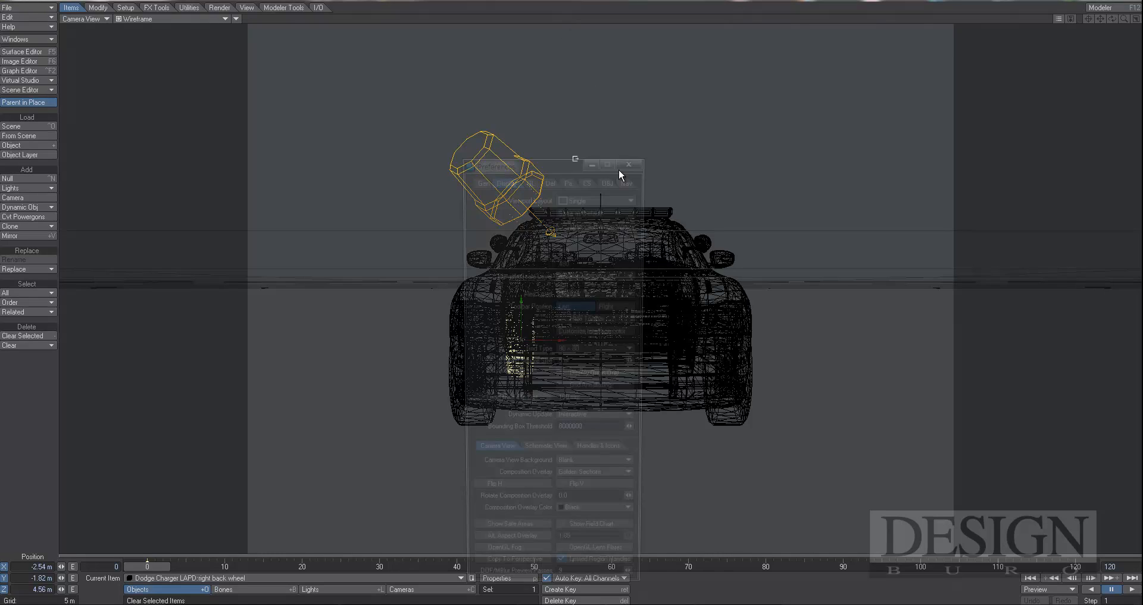
{"action": "left_click", "coordinate": [605, 199]}
{"action": "left_click", "coordinate": [592, 294]}
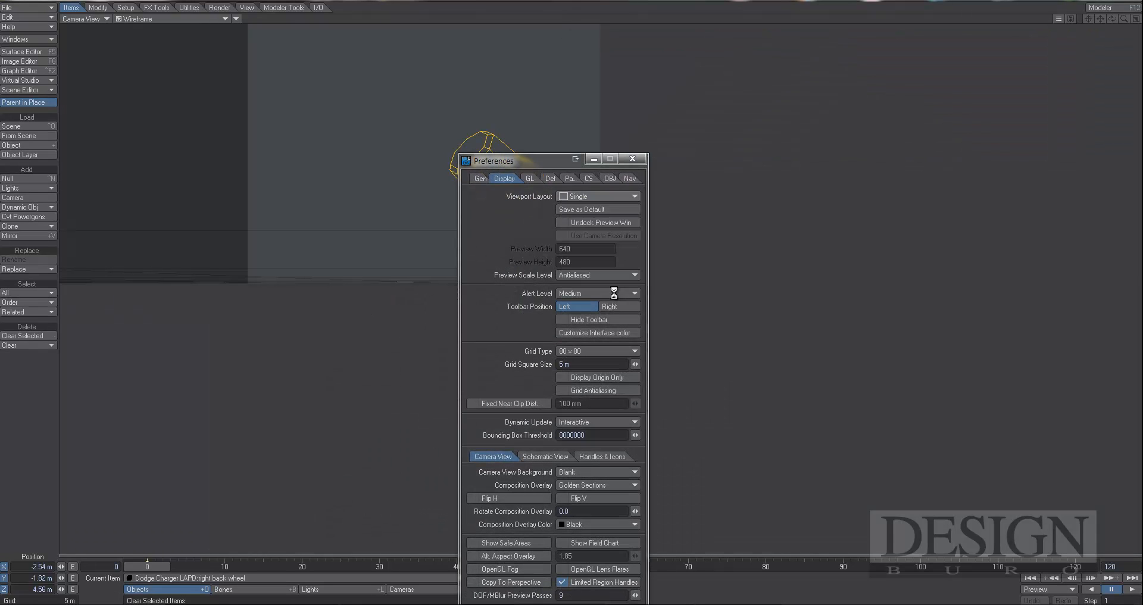
{"action": "left_click", "coordinate": [632, 158]}
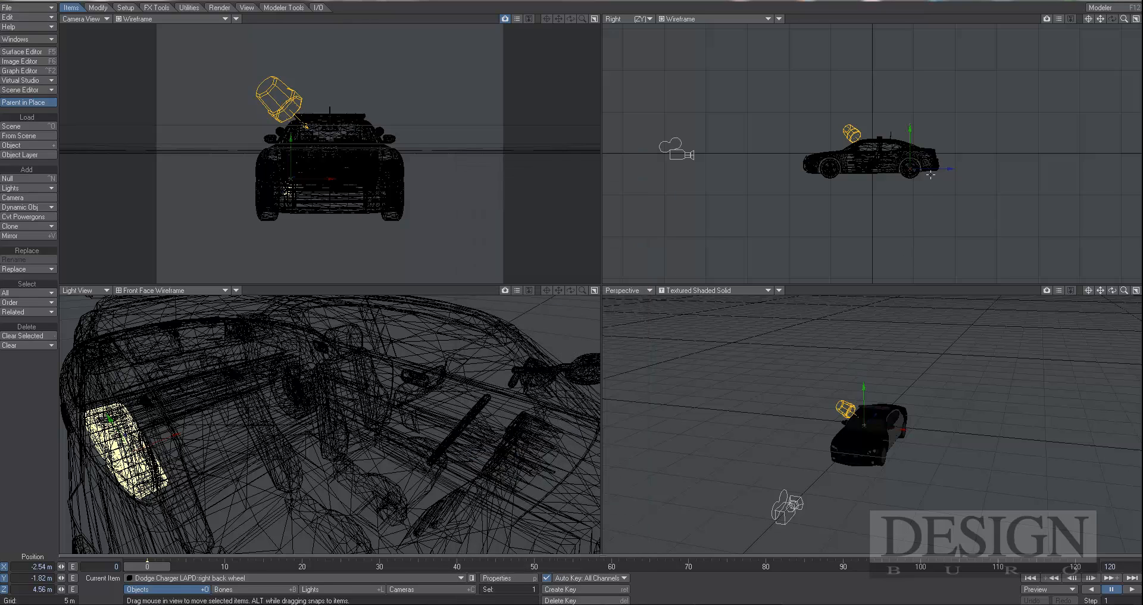
Test-move the carbody about 19 m along Z in the Right view without parented wheels, and undo the move
{"action": "left_click", "coordinate": [294, 577]}
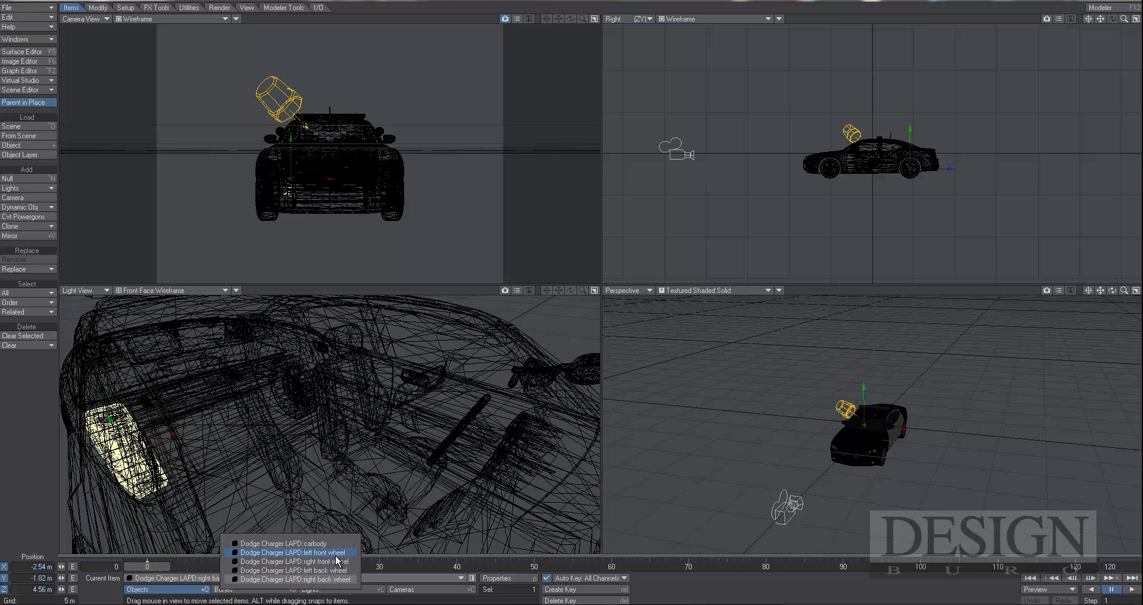
{"action": "left_click", "coordinate": [318, 544]}
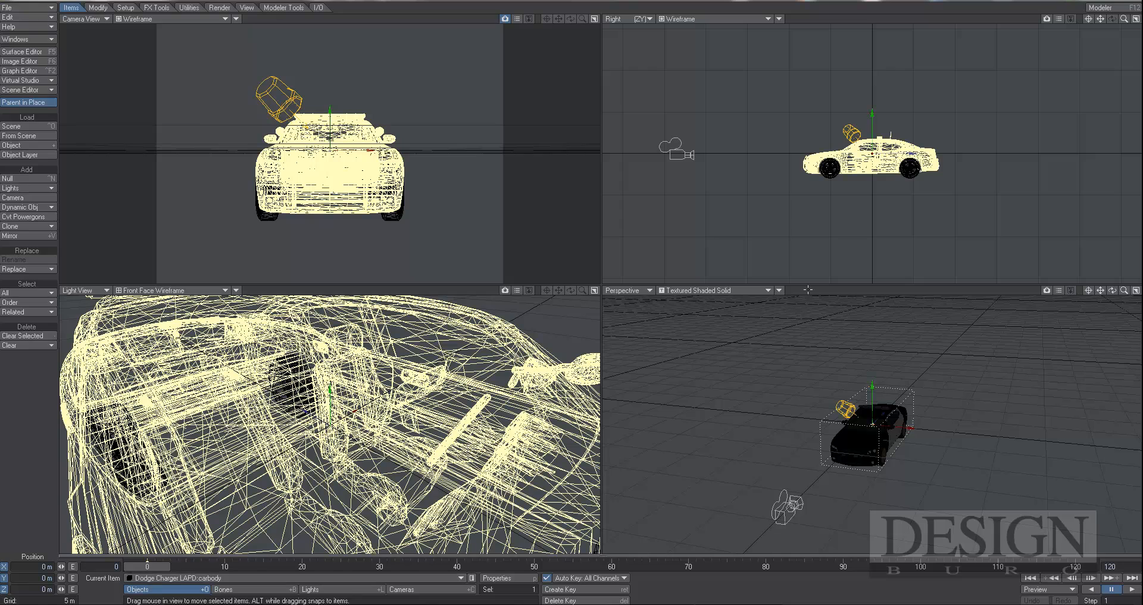
{"action": "left_click_drag", "start_coordinate": [903, 152], "coordinate": [1062, 152]}
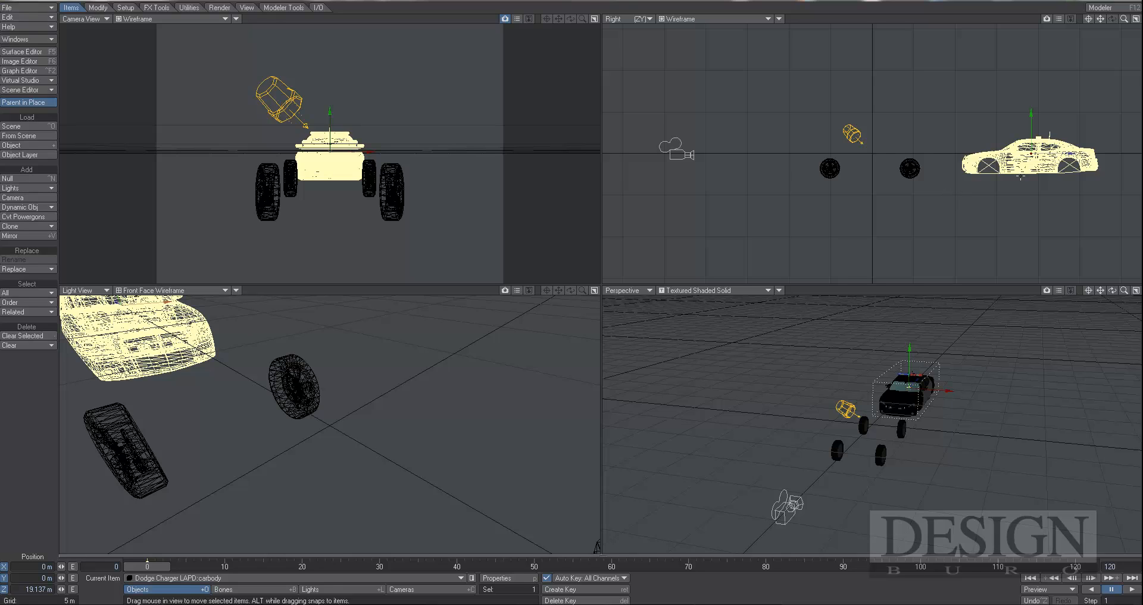
{"action": "left_click", "coordinate": [339, 576]}
{"action": "key", "text": "ctrl+z"}
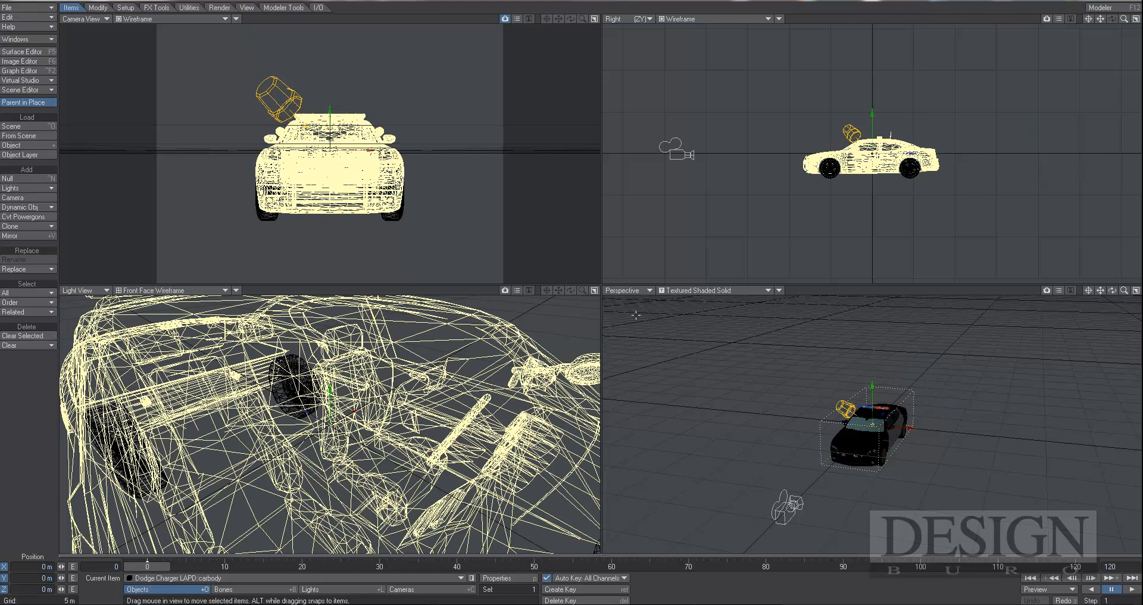
Set the carbody as the parent item of the left front wheel in its motion options
{"action": "left_click", "coordinate": [352, 577]}
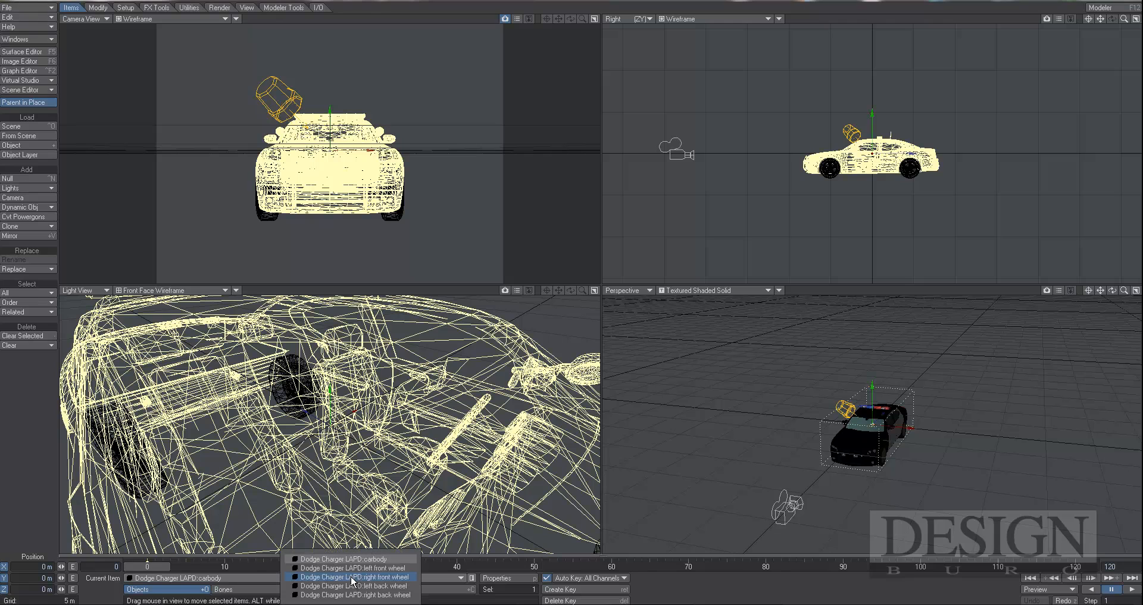
{"action": "left_click", "coordinate": [379, 569]}
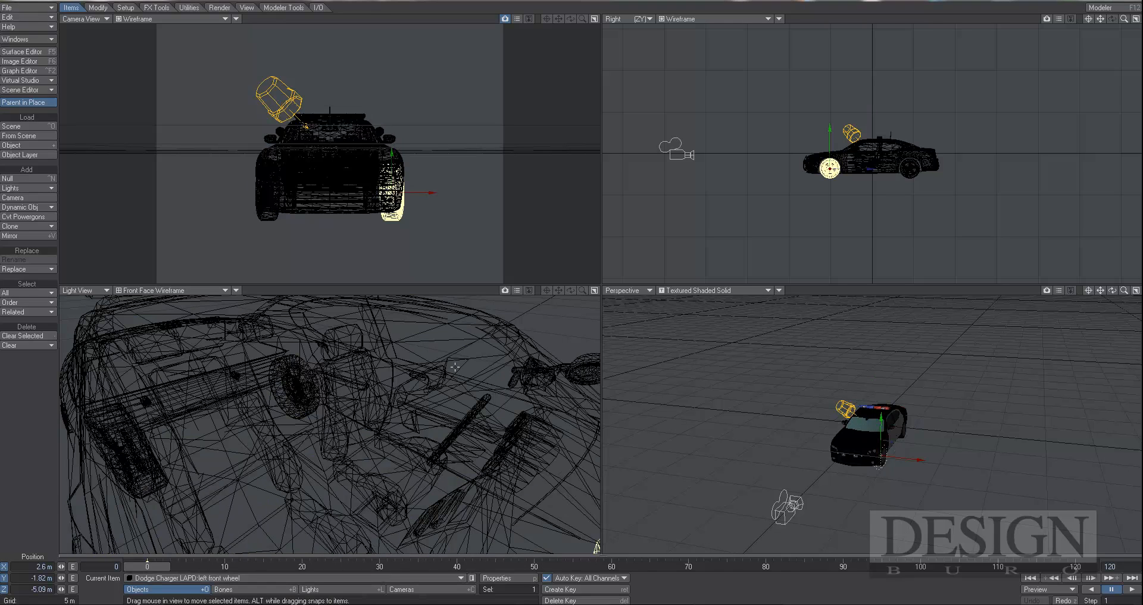
{"action": "key", "text": "m"}
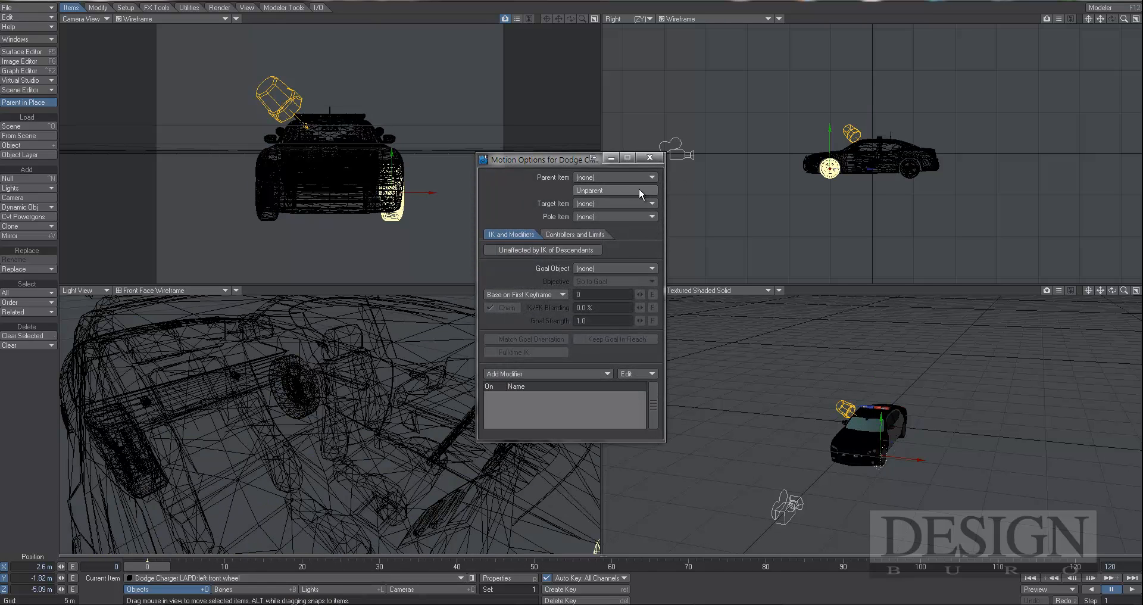
{"action": "left_click", "coordinate": [632, 179]}
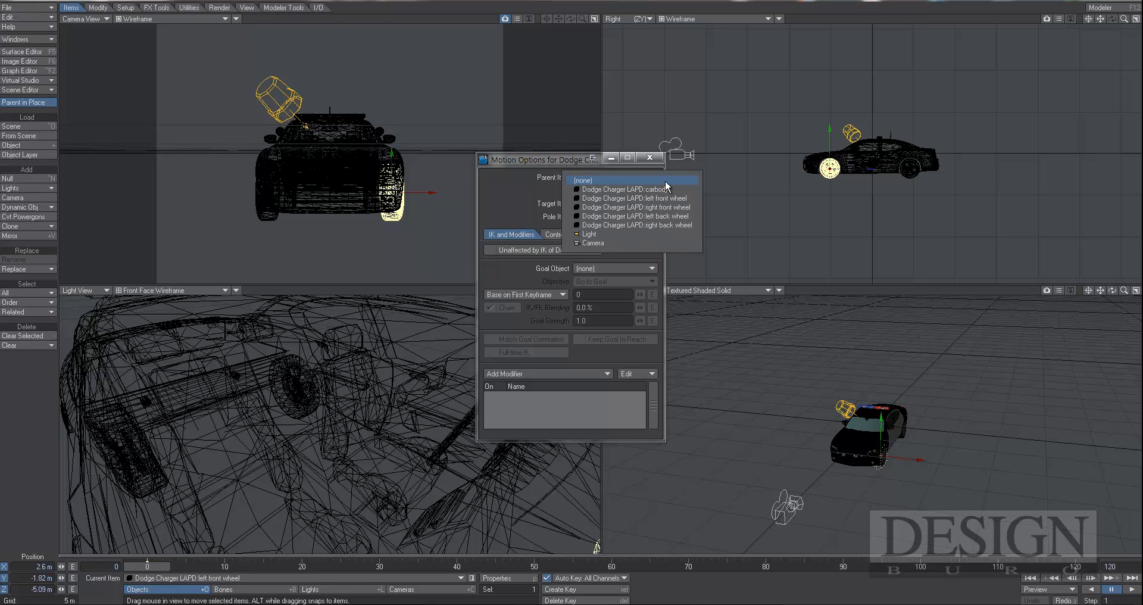
{"action": "left_click", "coordinate": [653, 188]}
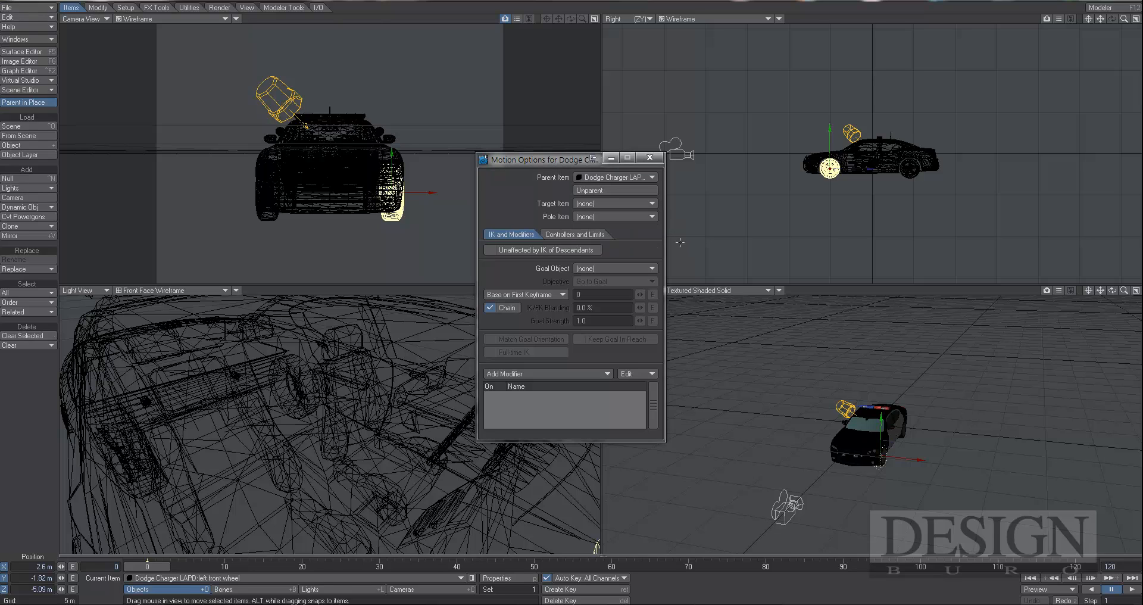
{"action": "left_click", "coordinate": [649, 157]}
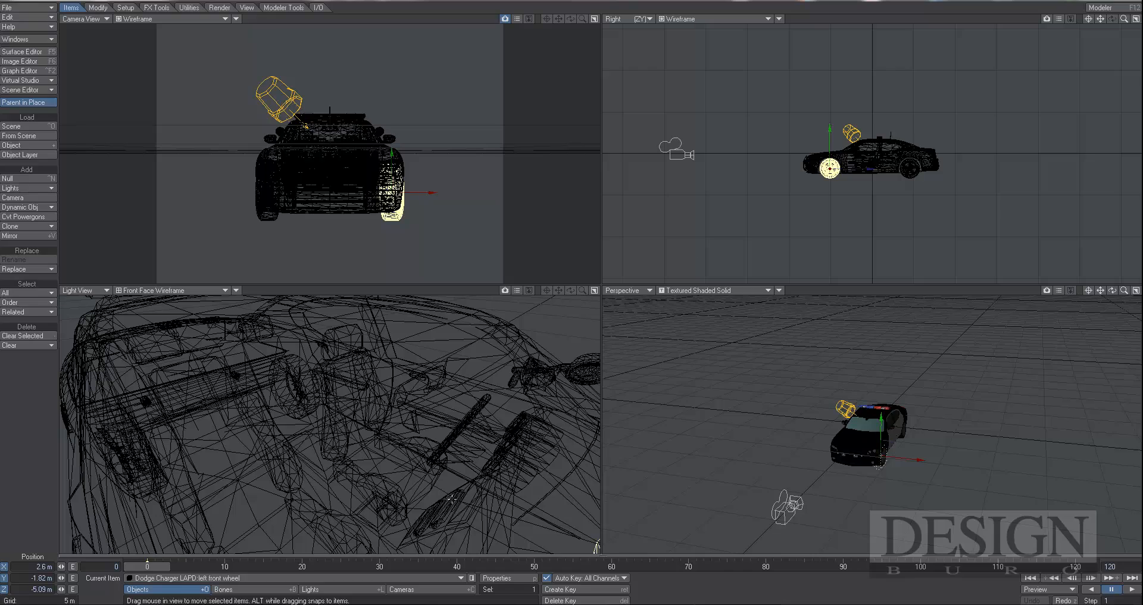
Test the left front wheel's parenting by moving the carbody about 14 m along Z, and undo the move
{"action": "left_click", "coordinate": [398, 578]}
{"action": "left_click", "coordinate": [406, 564]}
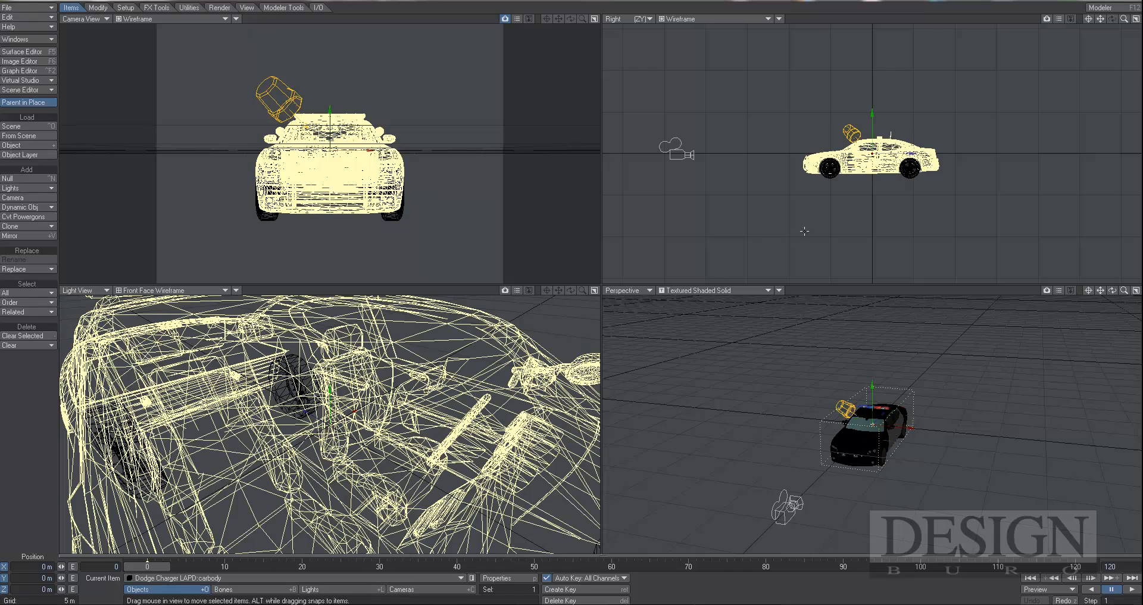
{"action": "left_click_drag", "start_coordinate": [911, 154], "coordinate": [1029, 154]}
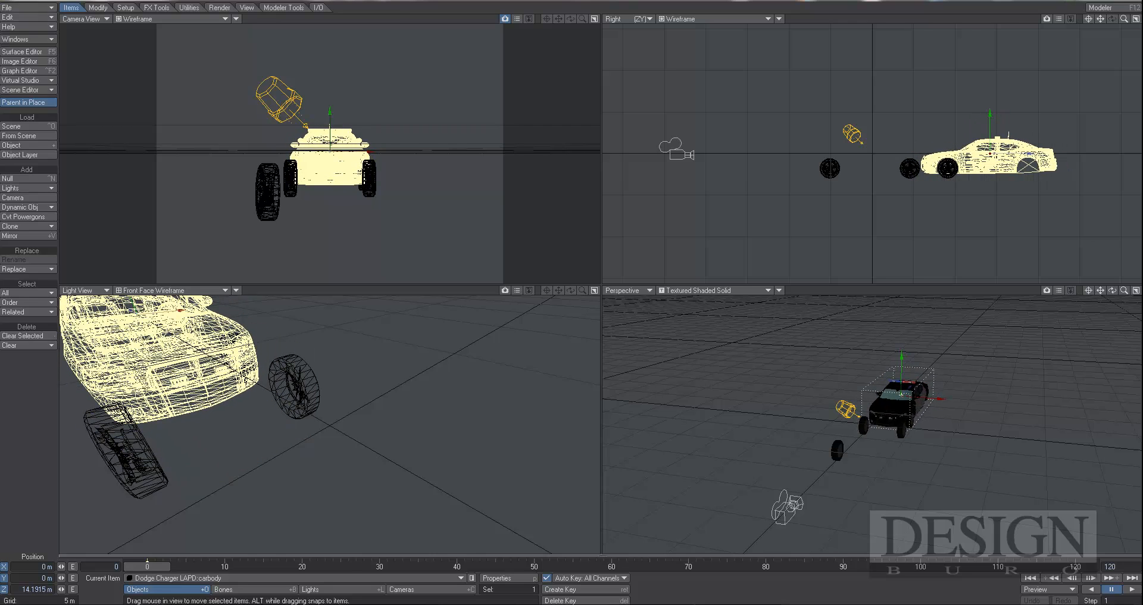
{"action": "key", "text": "ctrl+z"}
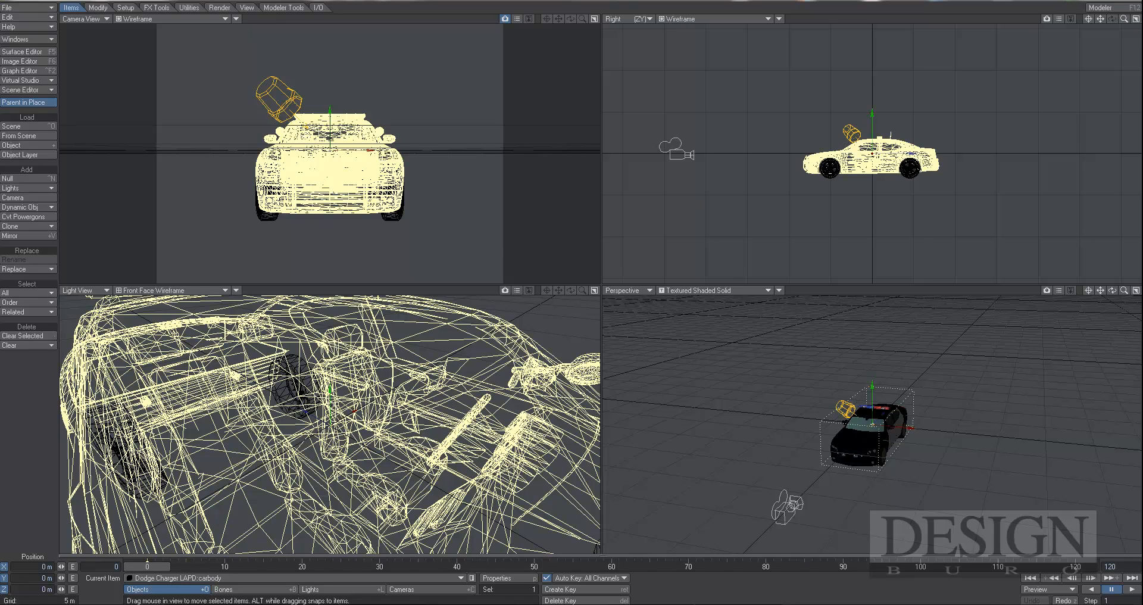
Parent the right front, left back and right back wheels together to the carbody in the Scene Editor
{"action": "left_click", "coordinate": [29, 91]}
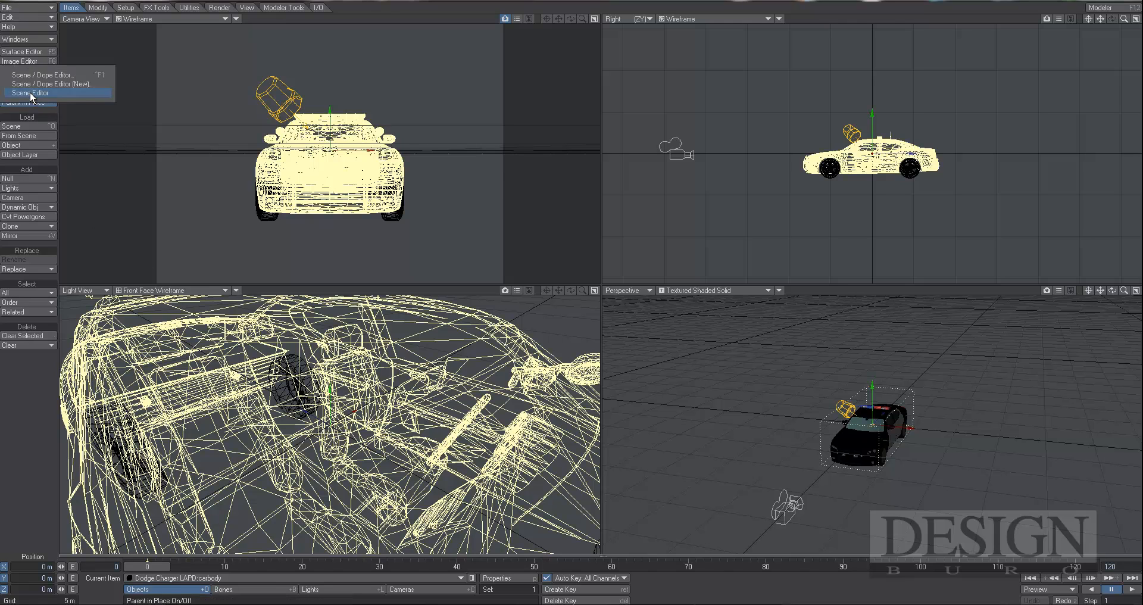
{"action": "left_click", "coordinate": [31, 93]}
{"action": "left_click", "coordinate": [465, 279]}
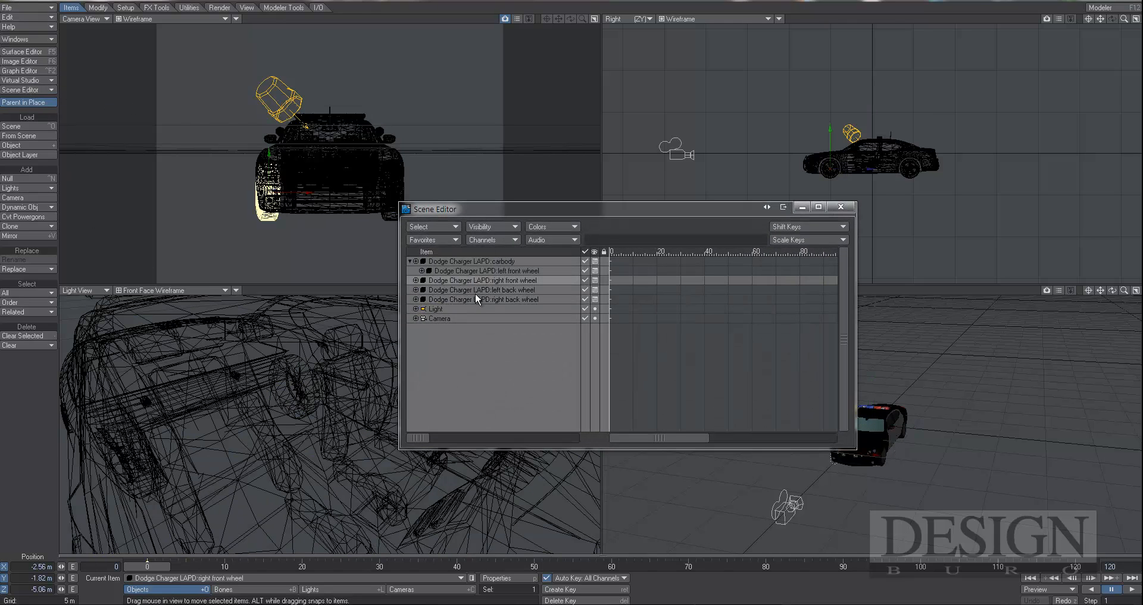
{"action": "left_click", "coordinate": [476, 298], "text": "shift"}
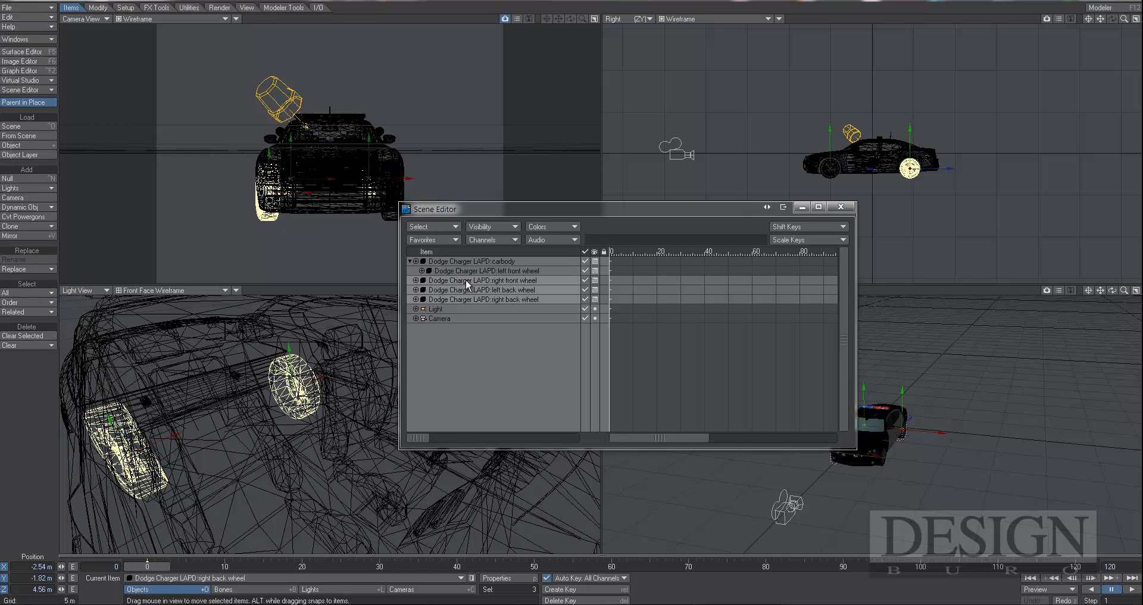
{"action": "left_click_drag", "start_coordinate": [463, 279], "coordinate": [483, 265]}
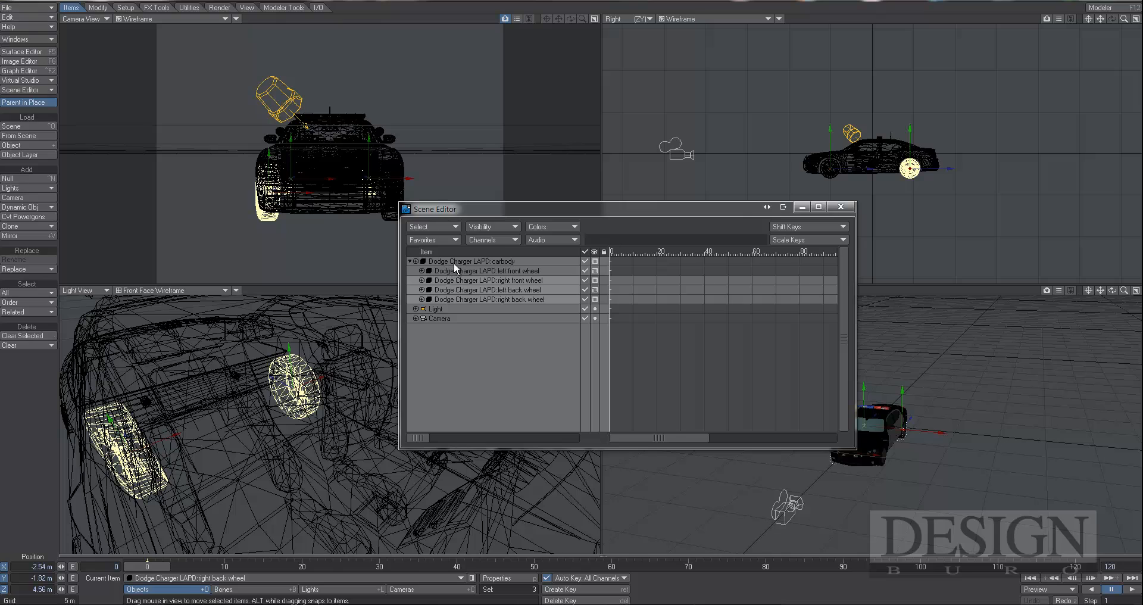
Animate the carbody along Z, placing it at about 26 m at frame 0 and keying its end position at frame 120
{"action": "left_click", "coordinate": [491, 297]}
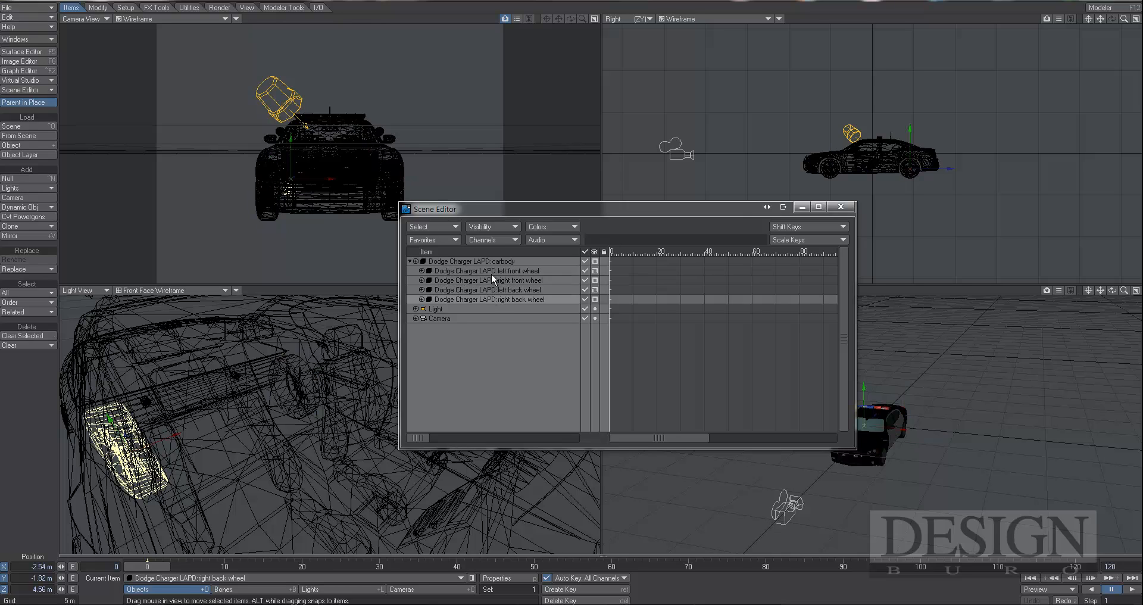
{"action": "left_click", "coordinate": [841, 208]}
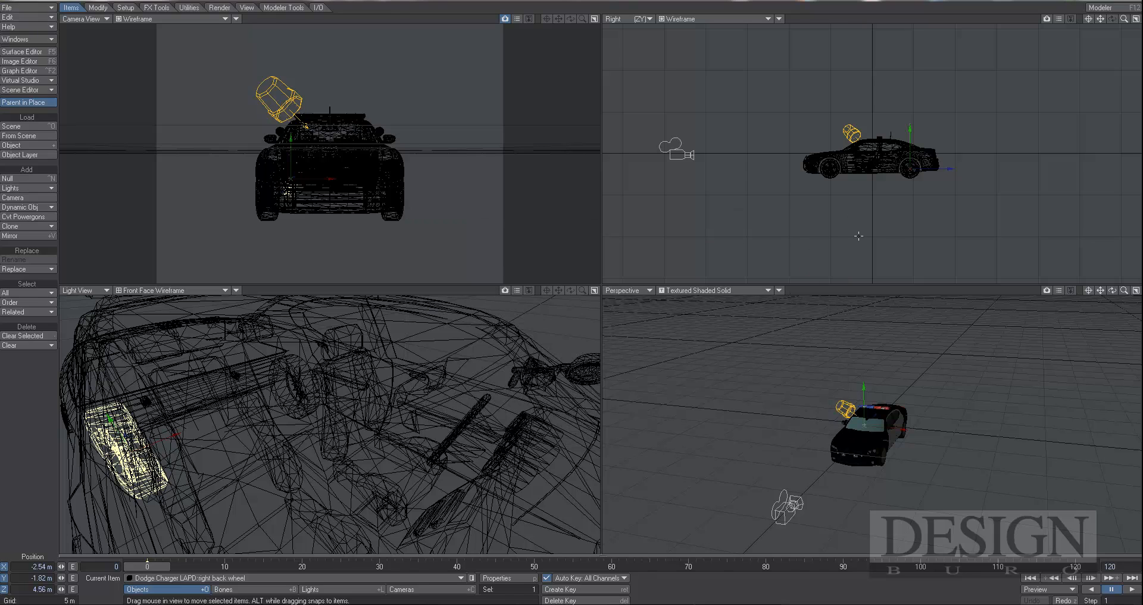
{"action": "left_click", "coordinate": [347, 577]}
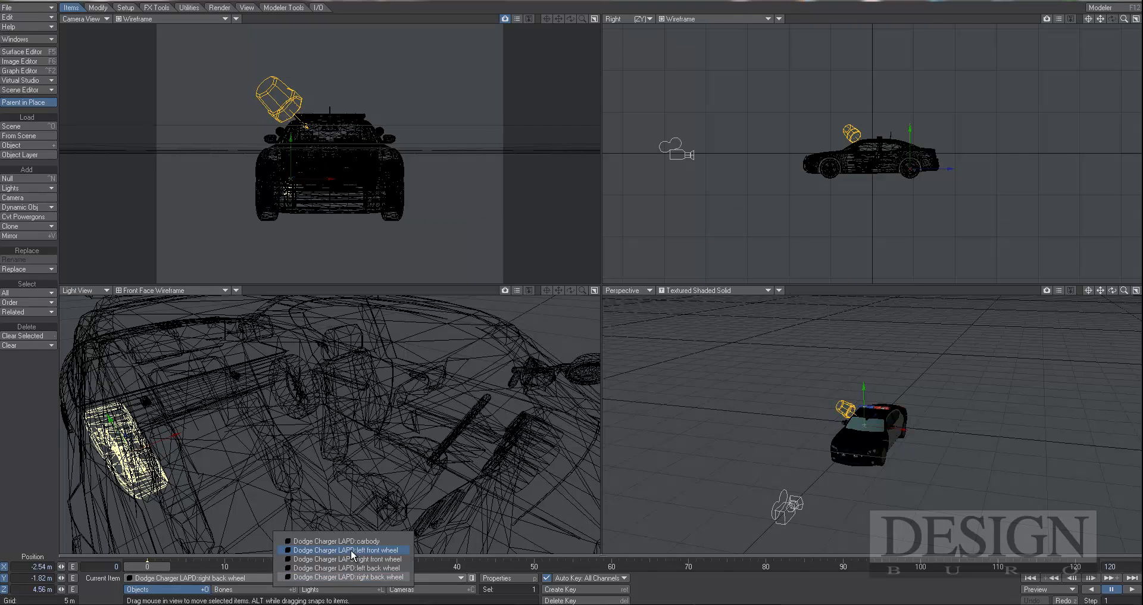
{"action": "left_click", "coordinate": [333, 549]}
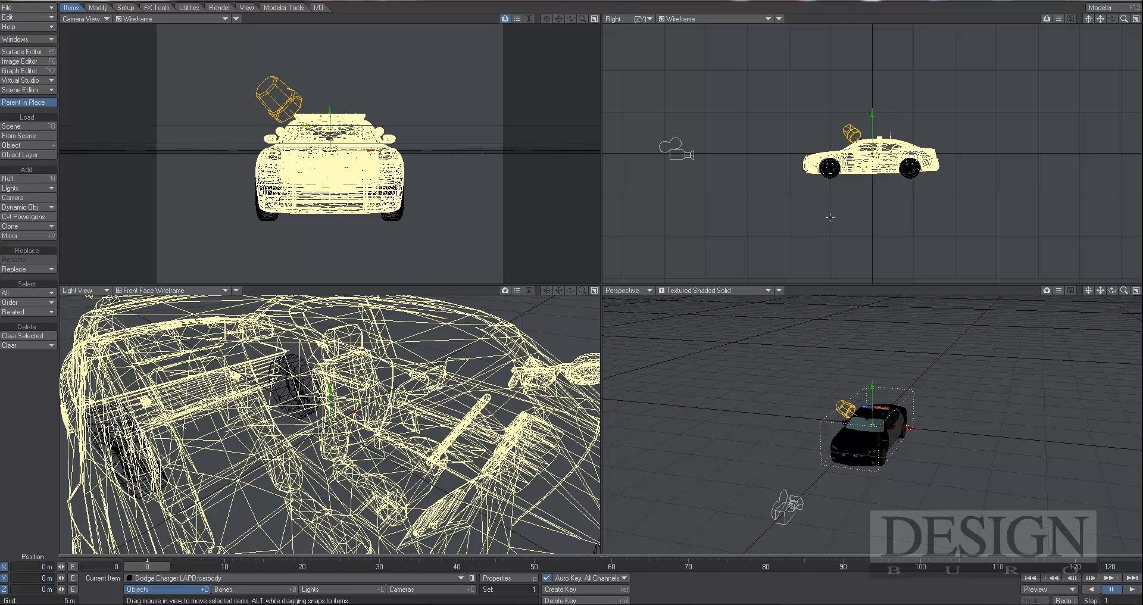
{"action": "left_click_drag", "start_coordinate": [830, 218], "coordinate": [1049, 217]}
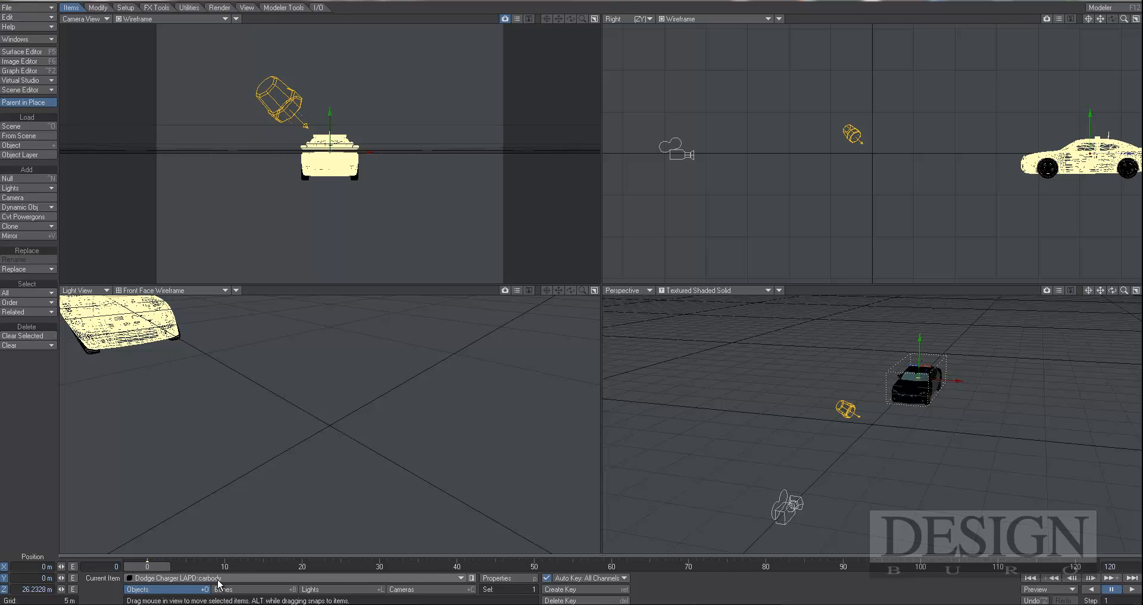
{"action": "left_click_drag", "start_coordinate": [147, 566], "coordinate": [1076, 566]}
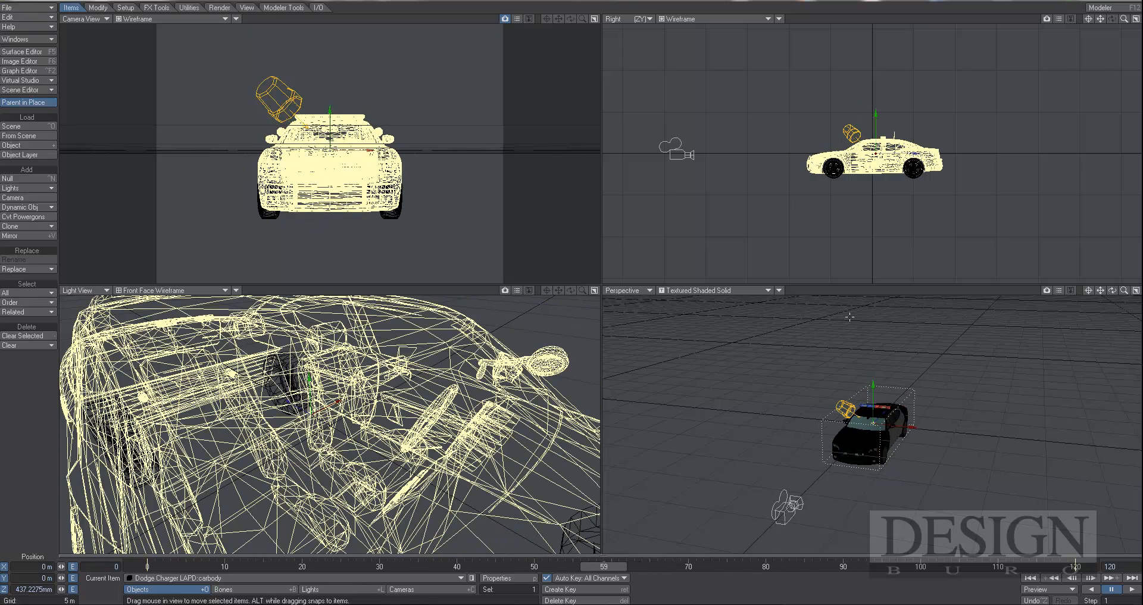
Scrub the animation between about frames 51 and 61 to examine the wheels up close while the car drives
{"action": "scroll", "coordinate": [838, 174], "scroll_direction": "up", "scroll_amount": 8}
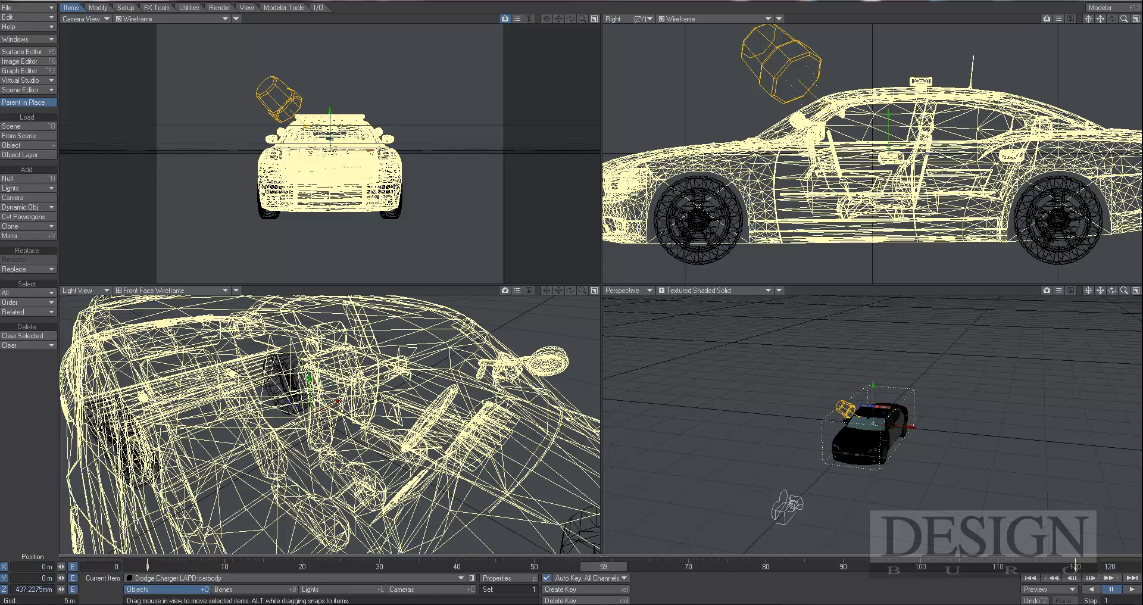
{"action": "left_click_drag", "start_coordinate": [613, 561], "coordinate": [565, 564]}
{"action": "left_click_drag", "start_coordinate": [964, 500], "coordinate": [888, 463], "text": "alt"}
{"action": "left_click_drag", "start_coordinate": [691, 506], "coordinate": [765, 506], "text": "ctrl+alt"}
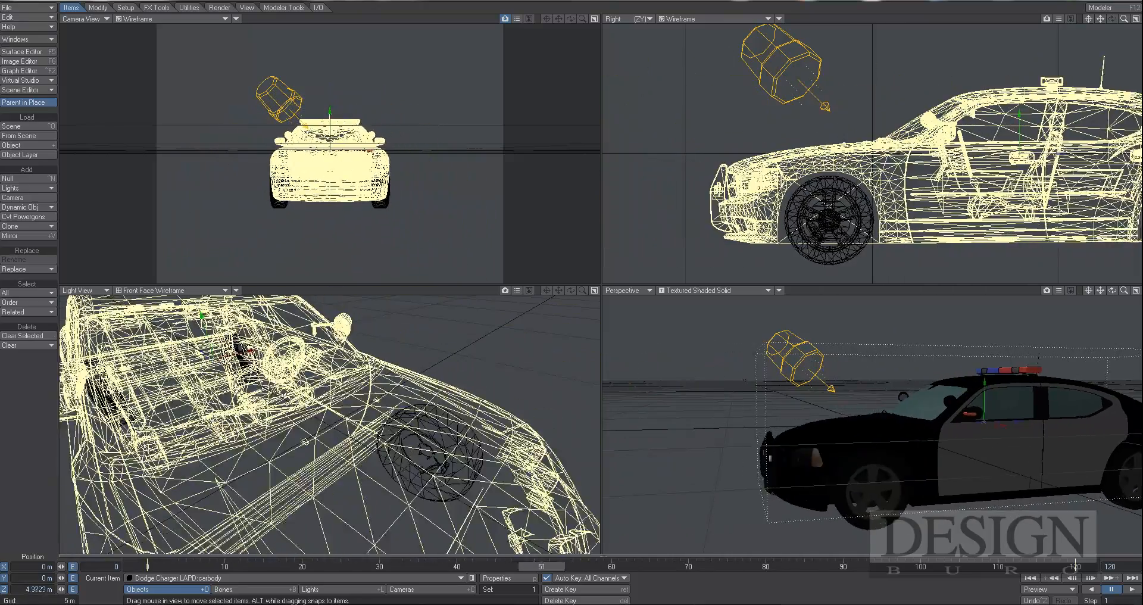
{"action": "left_click_drag", "start_coordinate": [541, 566], "coordinate": [618, 567]}
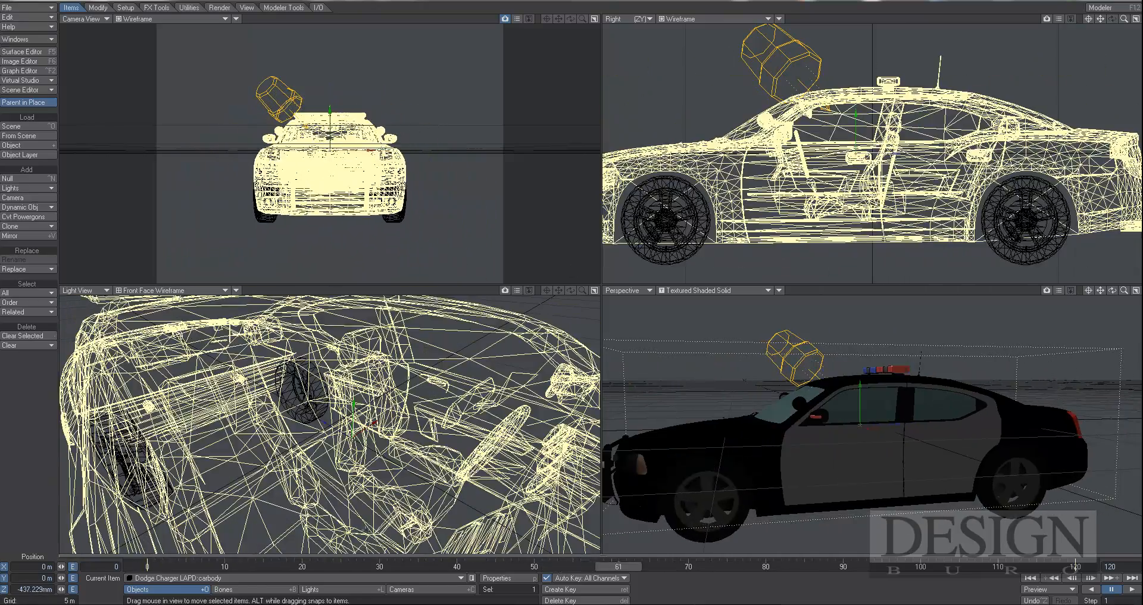
Add a Relativity modifier to the left front wheel in its motion options
{"action": "left_click", "coordinate": [284, 578]}
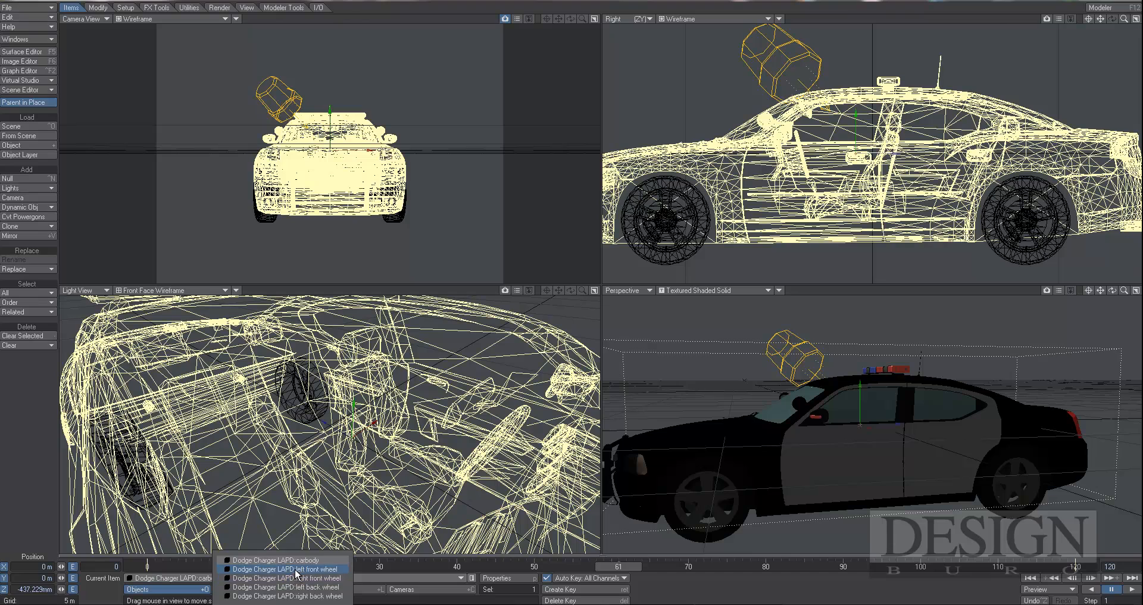
{"action": "left_click", "coordinate": [310, 574]}
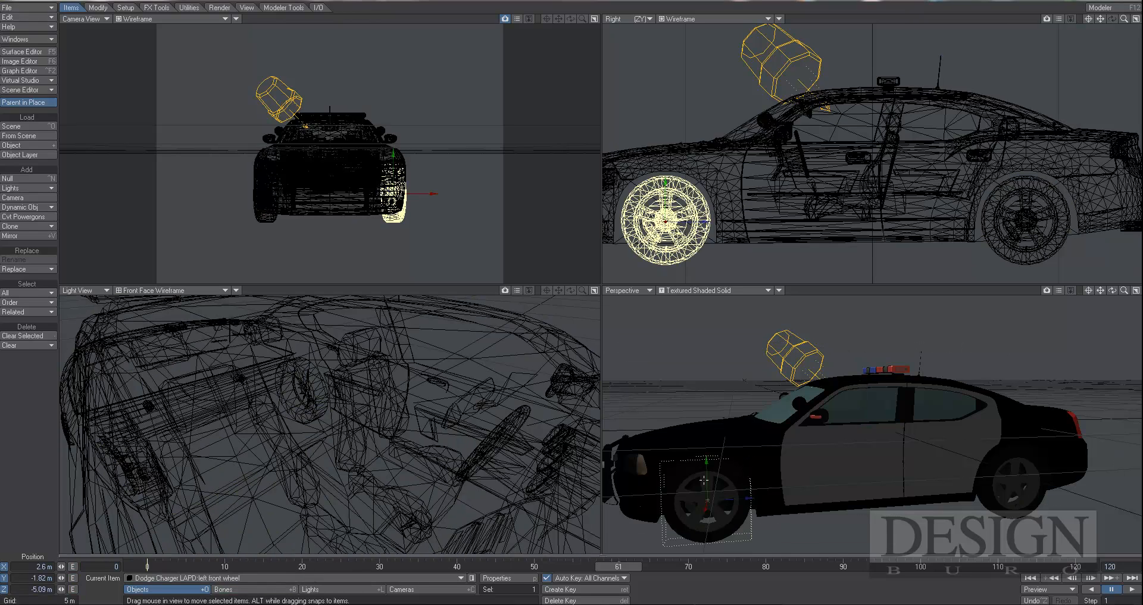
{"action": "key", "text": "m"}
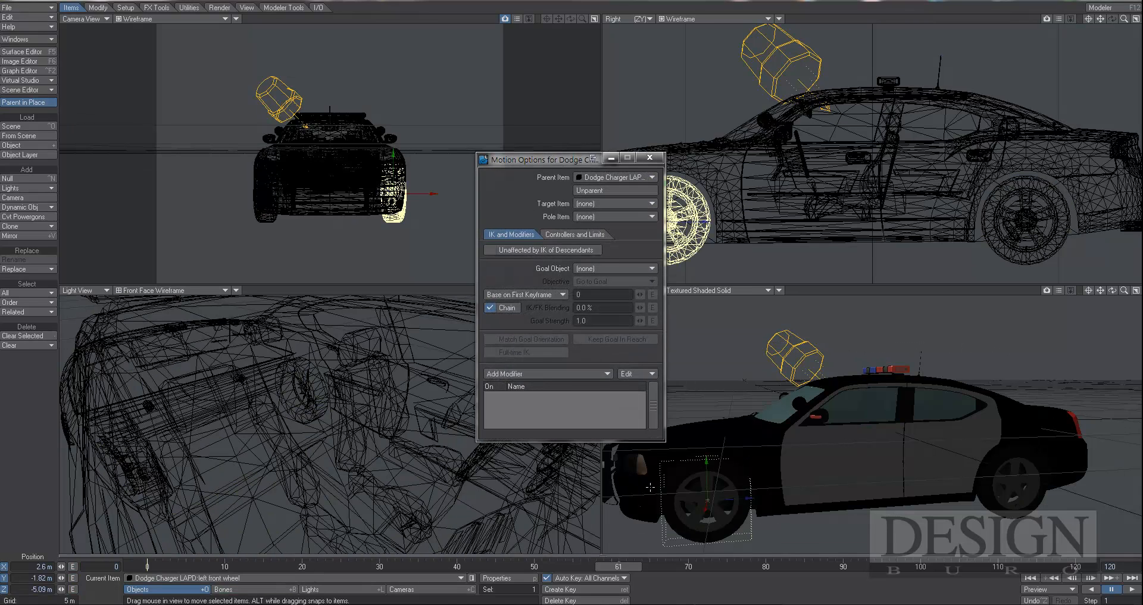
{"action": "left_click", "coordinate": [551, 372]}
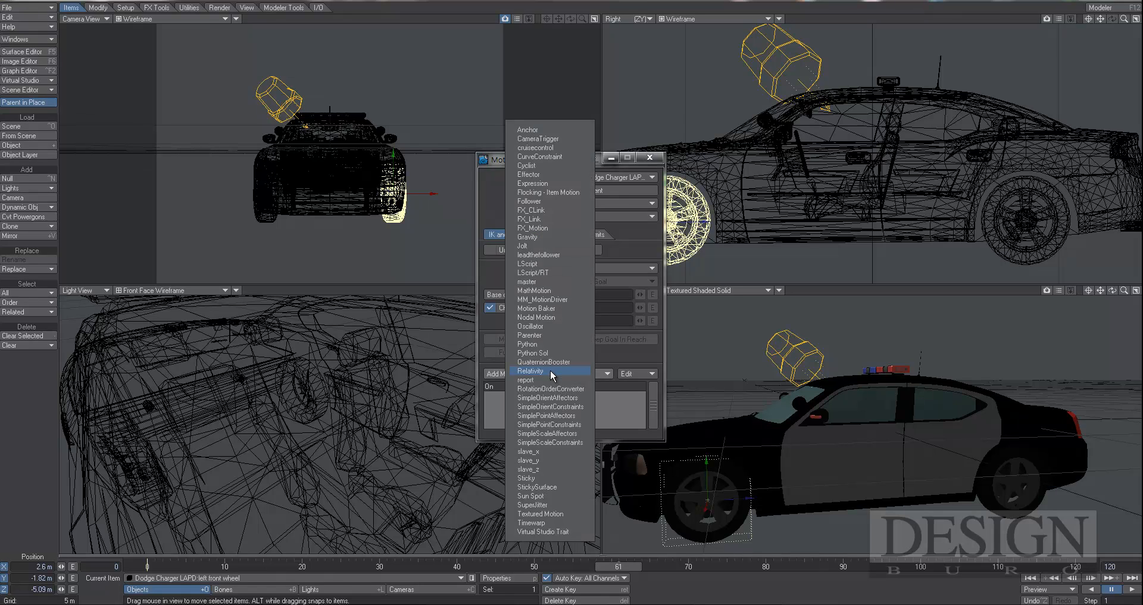
{"action": "left_click", "coordinate": [546, 370]}
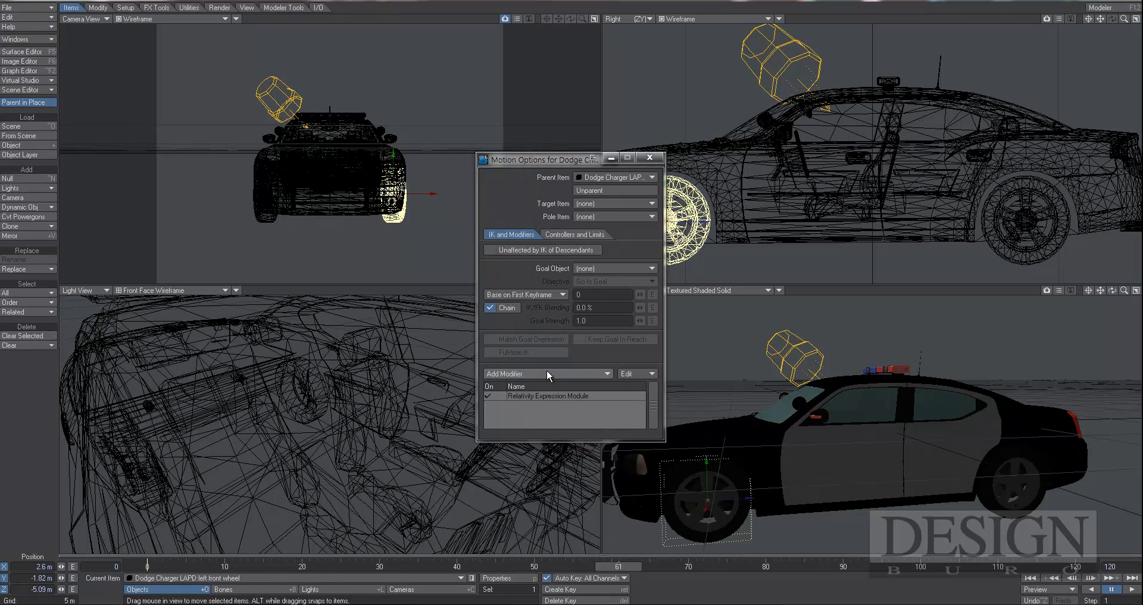
Examine the expression channels of the left front wheel's Relativity modifier, and close its settings and the motion options
{"action": "double_click", "coordinate": [566, 396]}
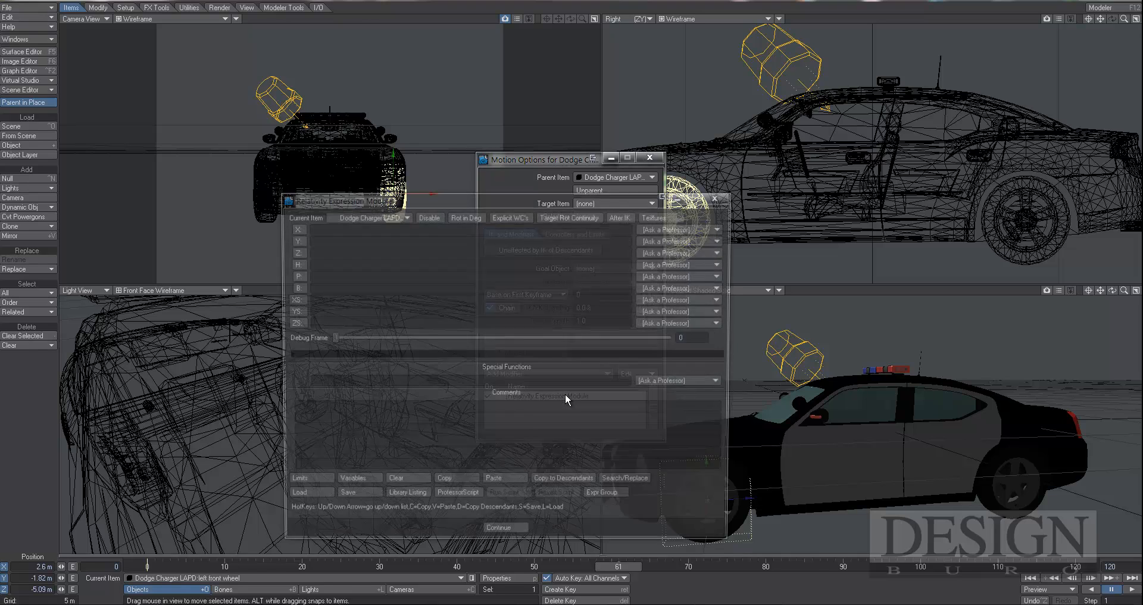
{"action": "mouse_move", "coordinate": [553, 201]}
{"action": "left_mouse_down"}
{"action": "mouse_move", "coordinate": [713, 187]}
{"action": "mouse_move", "coordinate": [539, 209]}
{"action": "left_mouse_up"}
{"action": "left_click", "coordinate": [541, 160]}
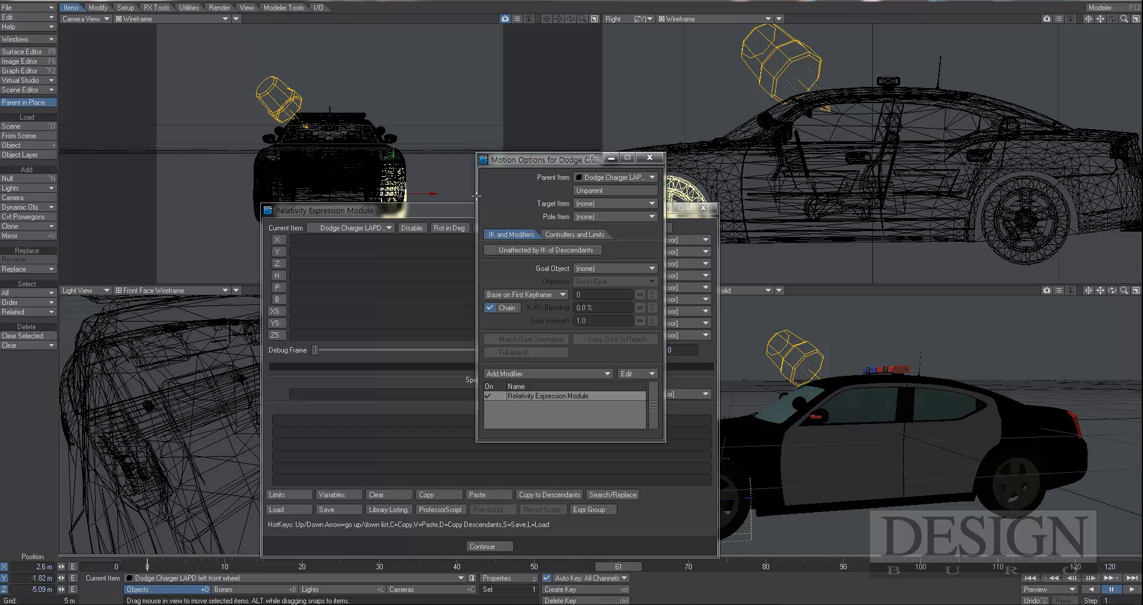
{"action": "left_click", "coordinate": [455, 208]}
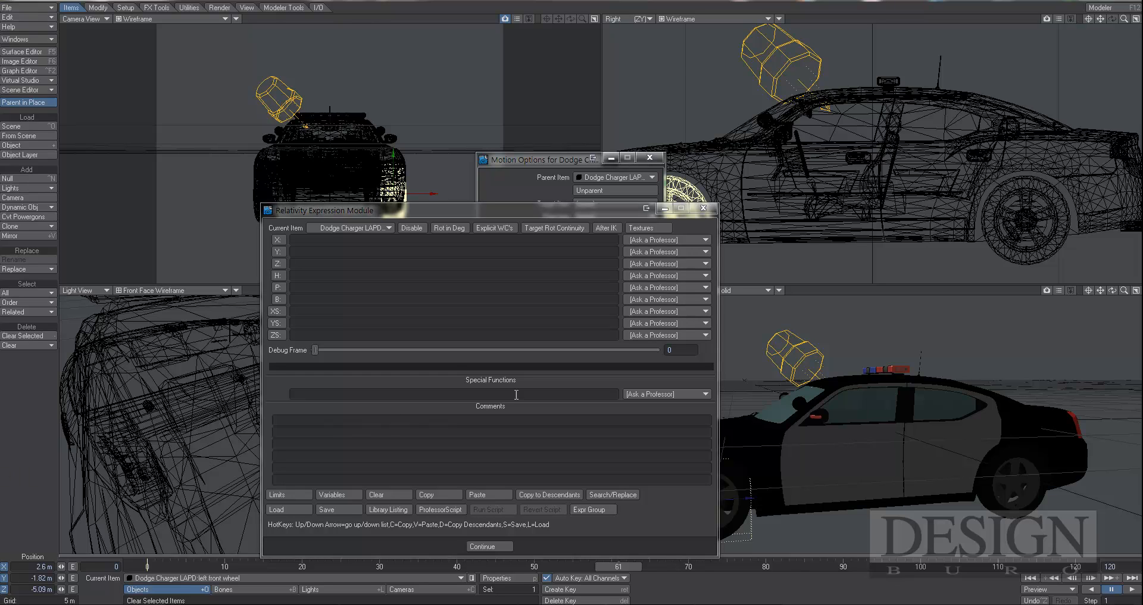
{"action": "left_click_drag", "start_coordinate": [546, 211], "coordinate": [610, 211]}
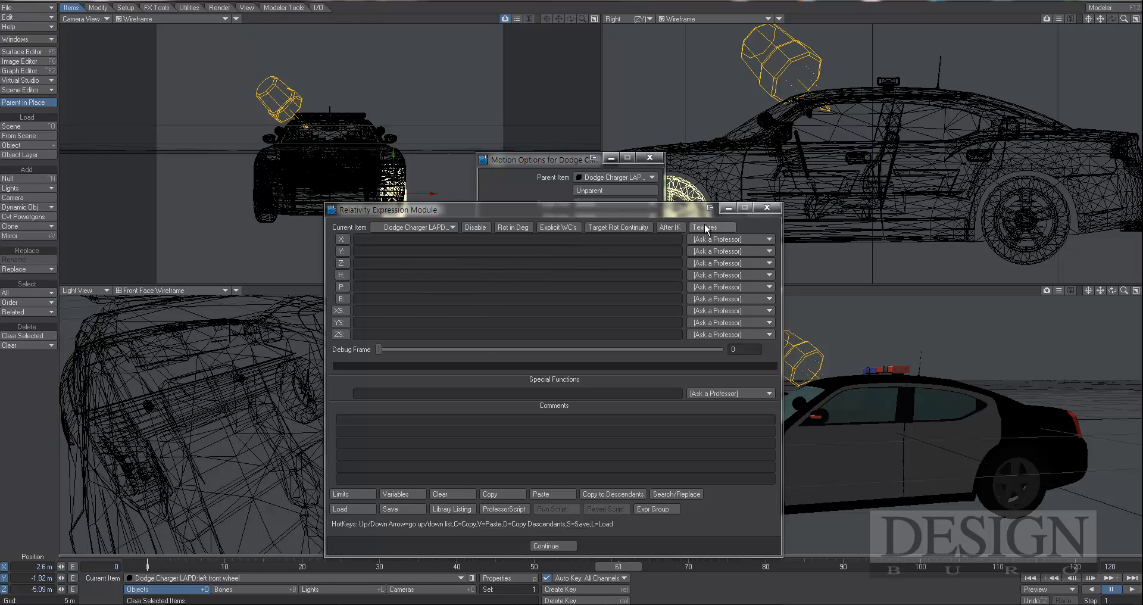
{"action": "left_click_drag", "start_coordinate": [566, 210], "coordinate": [456, 191]}
{"action": "left_click", "coordinate": [655, 190]}
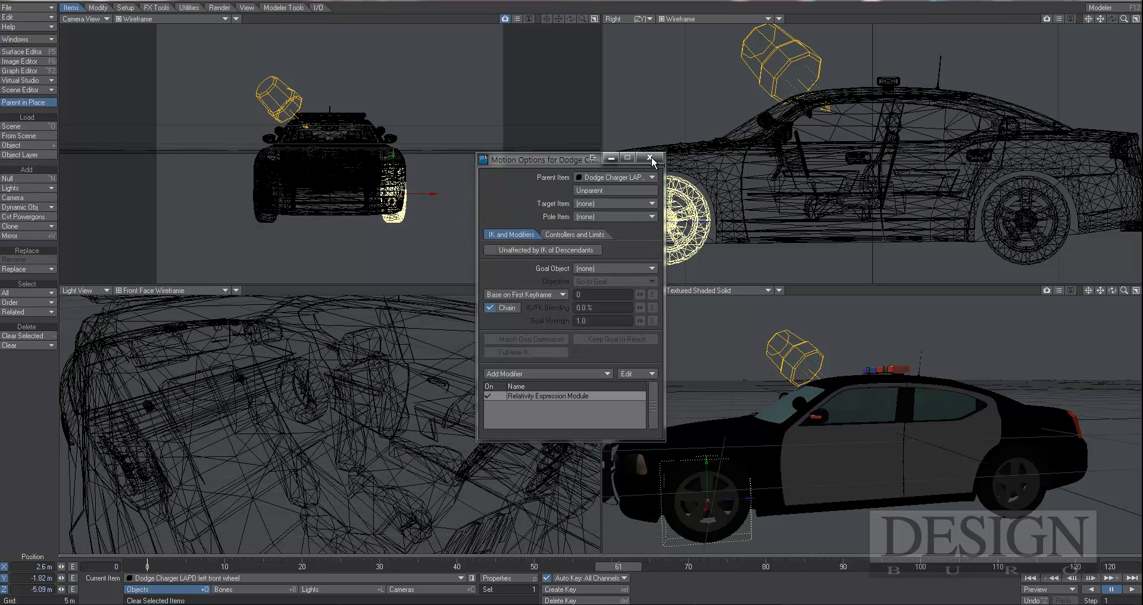
{"action": "left_click", "coordinate": [650, 158]}
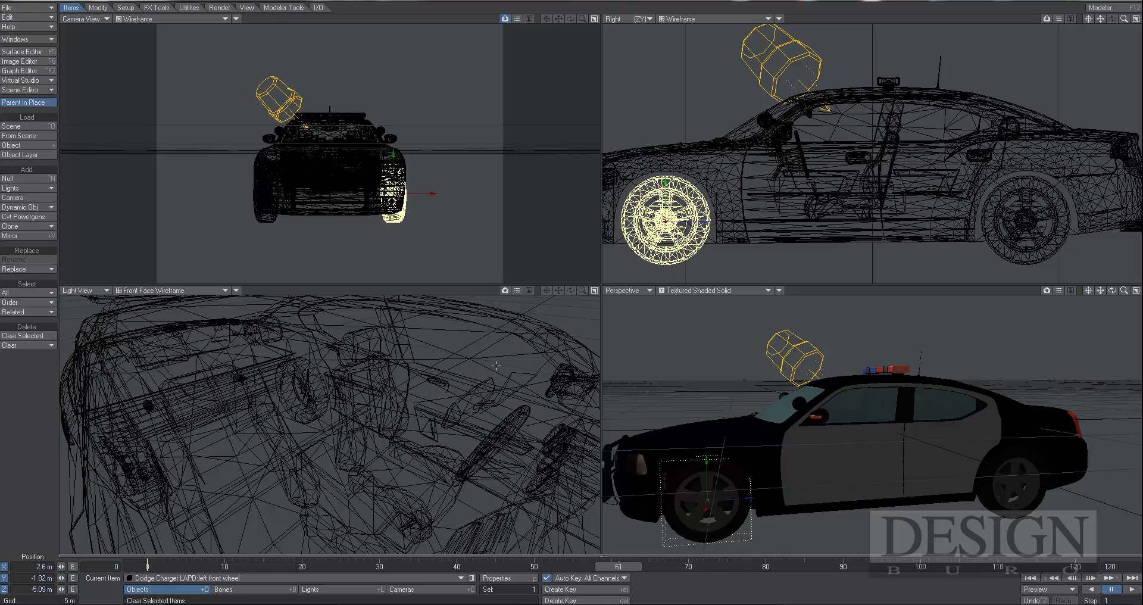
Test-rotate the left front wheel about 7° in pitch, and undo the rotation
{"action": "key", "text": "y"}
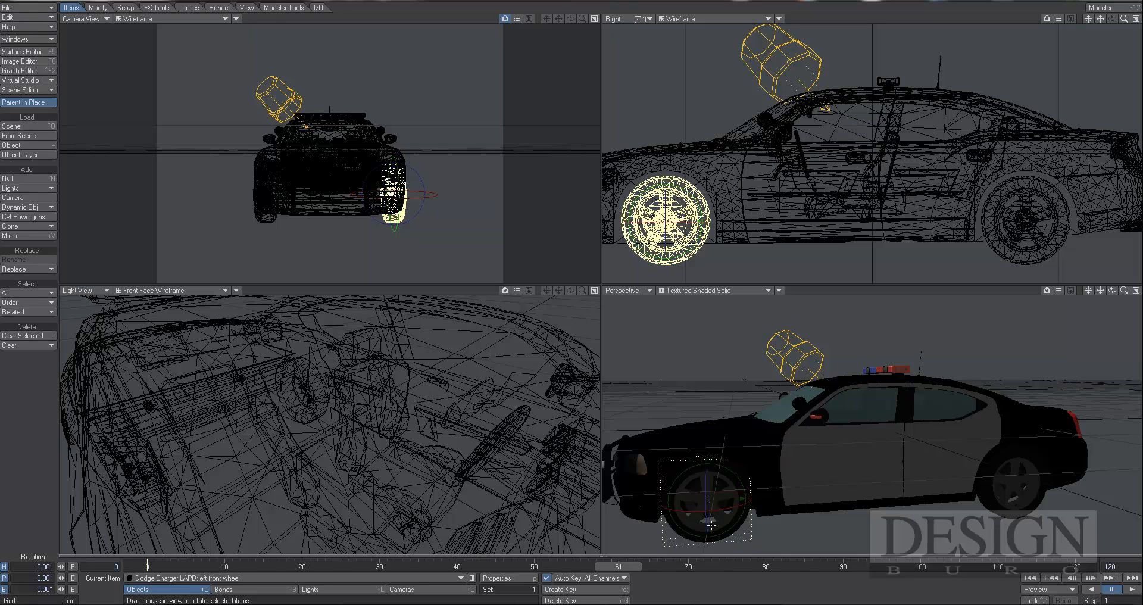
{"action": "left_click_drag", "start_coordinate": [687, 469], "coordinate": [659, 539]}
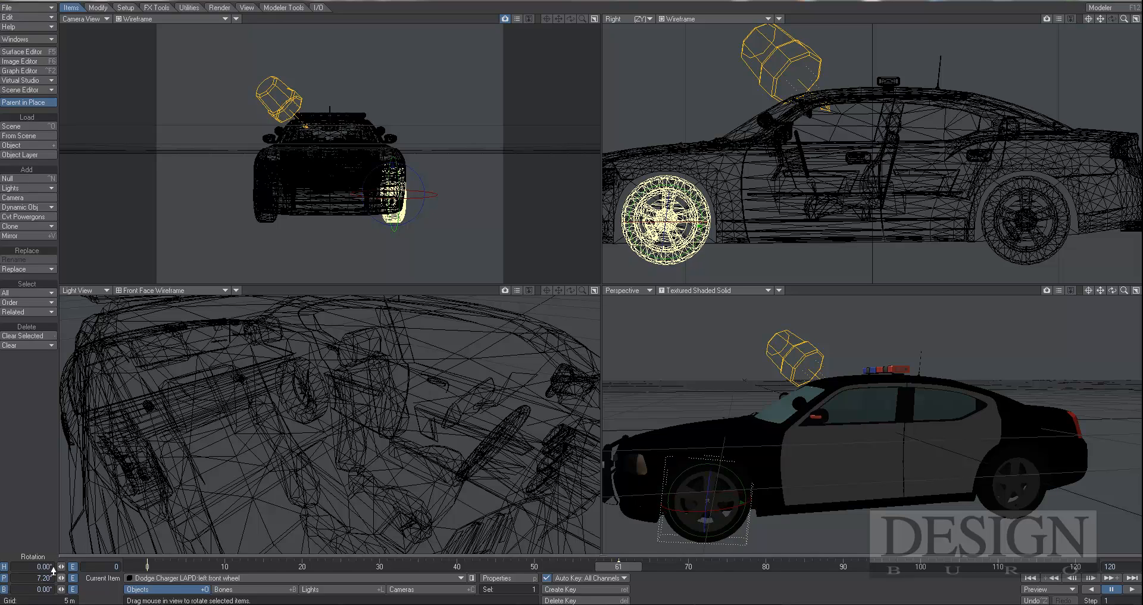
{"action": "key", "text": "ctrl+z"}
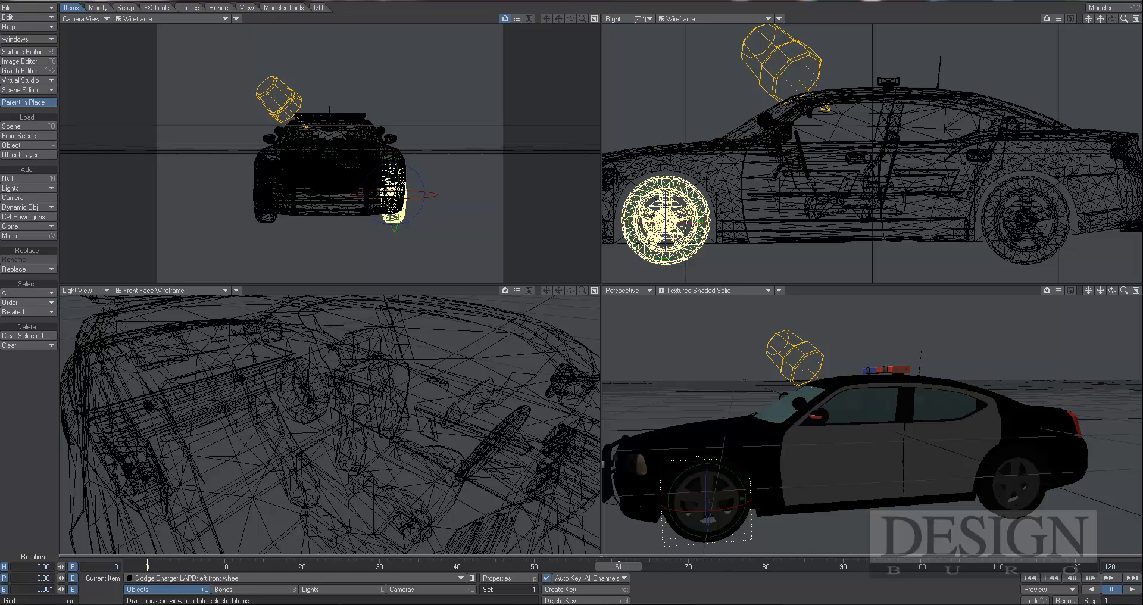
Reopen the left front wheel's Relativity modifier settings and start Dr. Wheel Rotater for the pitch channel
{"action": "key", "text": "m"}
{"action": "double_click", "coordinate": [561, 394]}
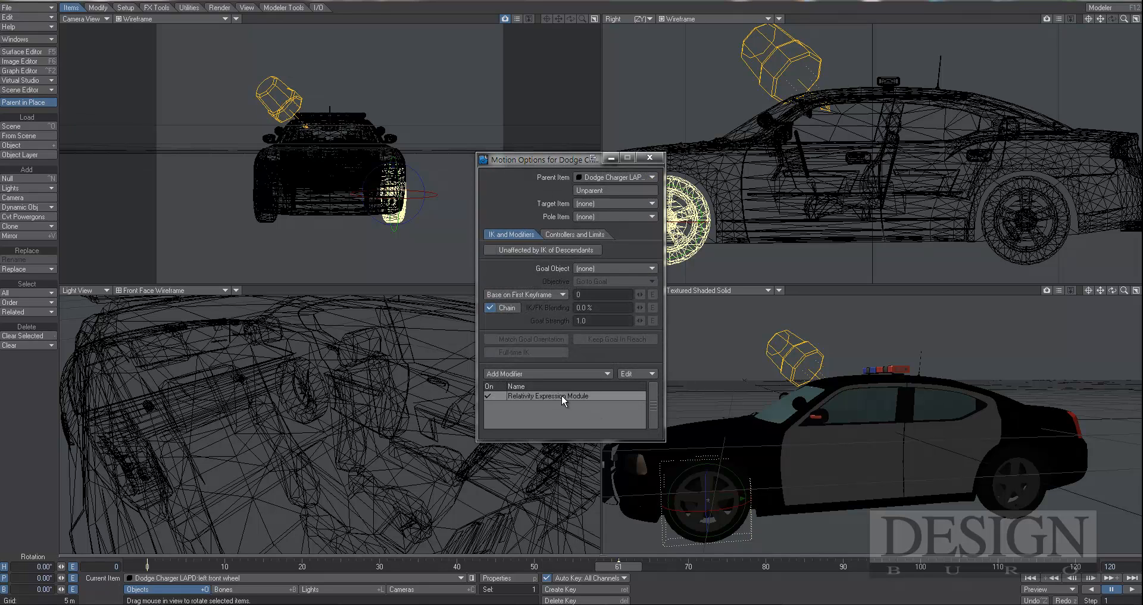
{"action": "left_click_drag", "start_coordinate": [429, 191], "coordinate": [551, 147]}
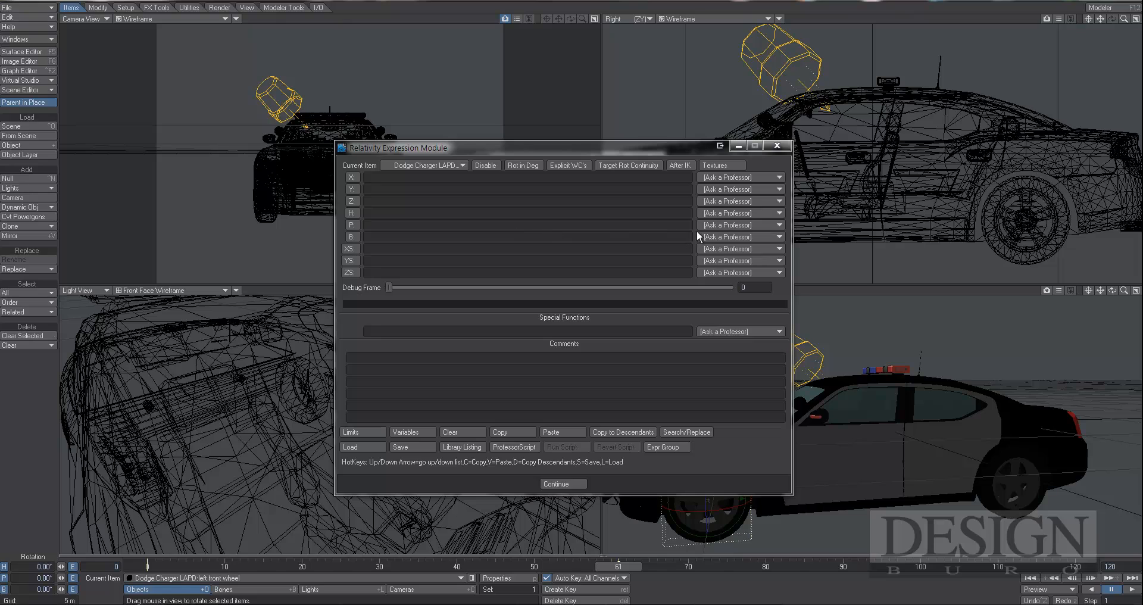
{"action": "left_click", "coordinate": [733, 225]}
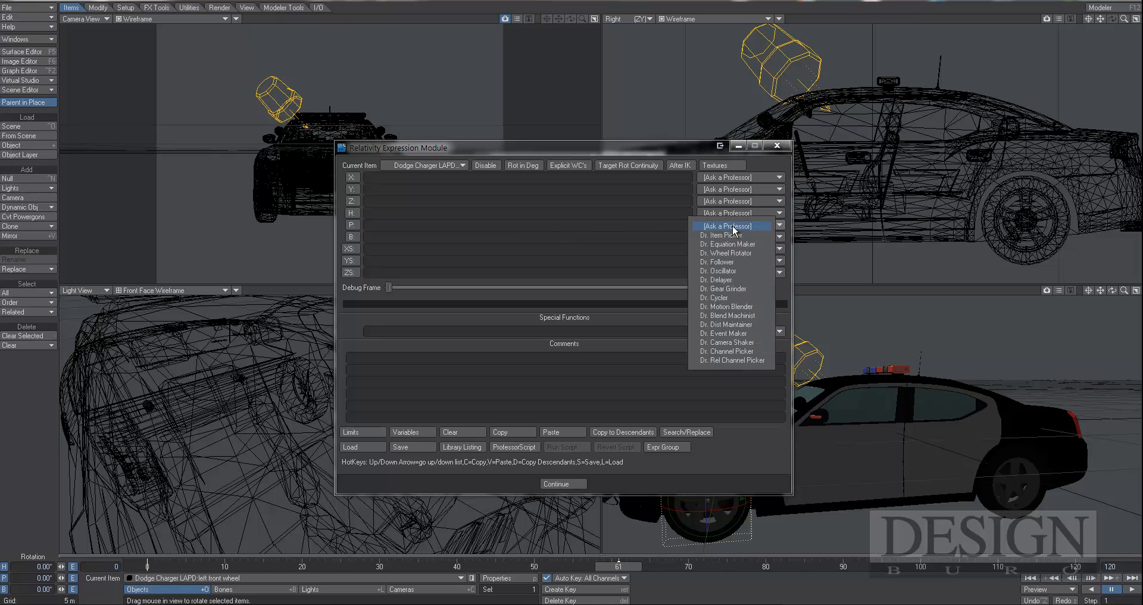
{"action": "left_click", "coordinate": [751, 253]}
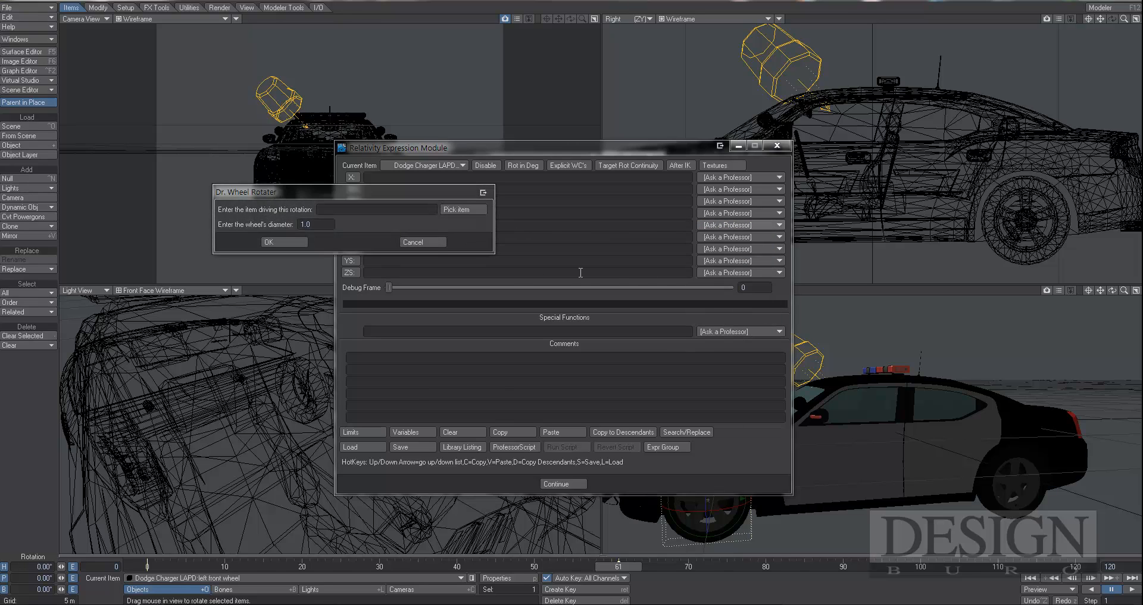
Choose the carbody object as the item driving the wheel's rotation in Dr. Wheel Rotater
{"action": "left_click_drag", "start_coordinate": [369, 195], "coordinate": [597, 205]}
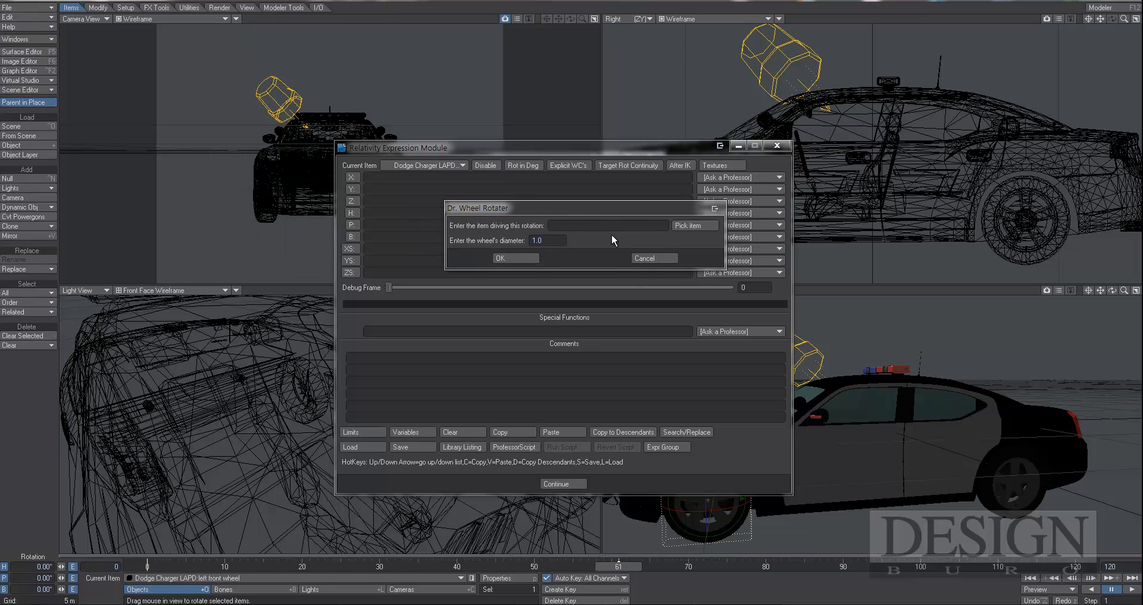
{"action": "left_click", "coordinate": [689, 227]}
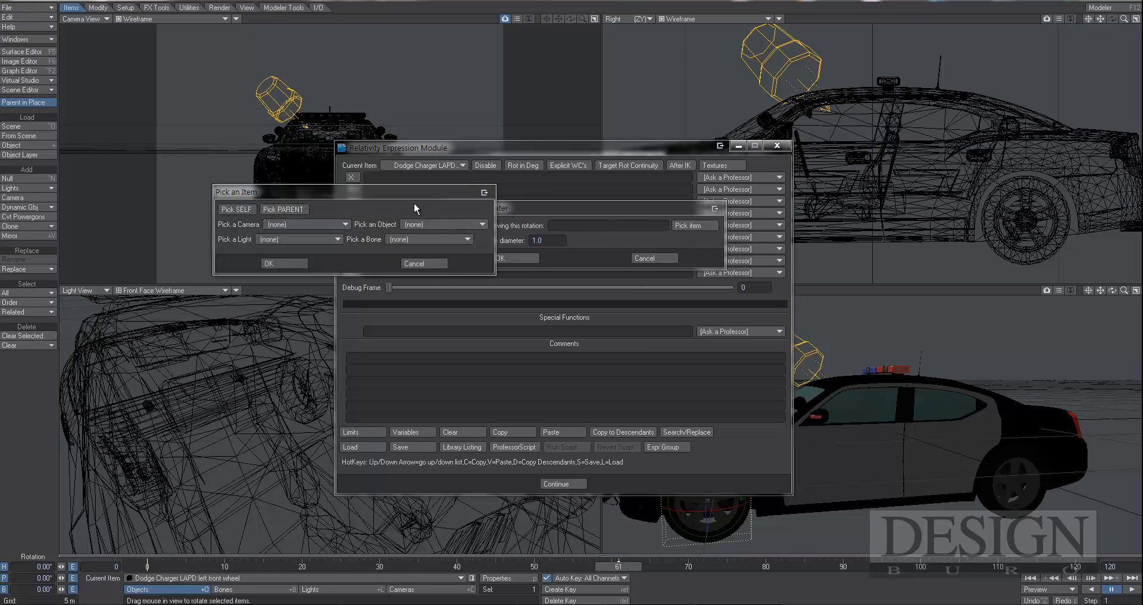
{"action": "left_click_drag", "start_coordinate": [397, 202], "coordinate": [427, 284]}
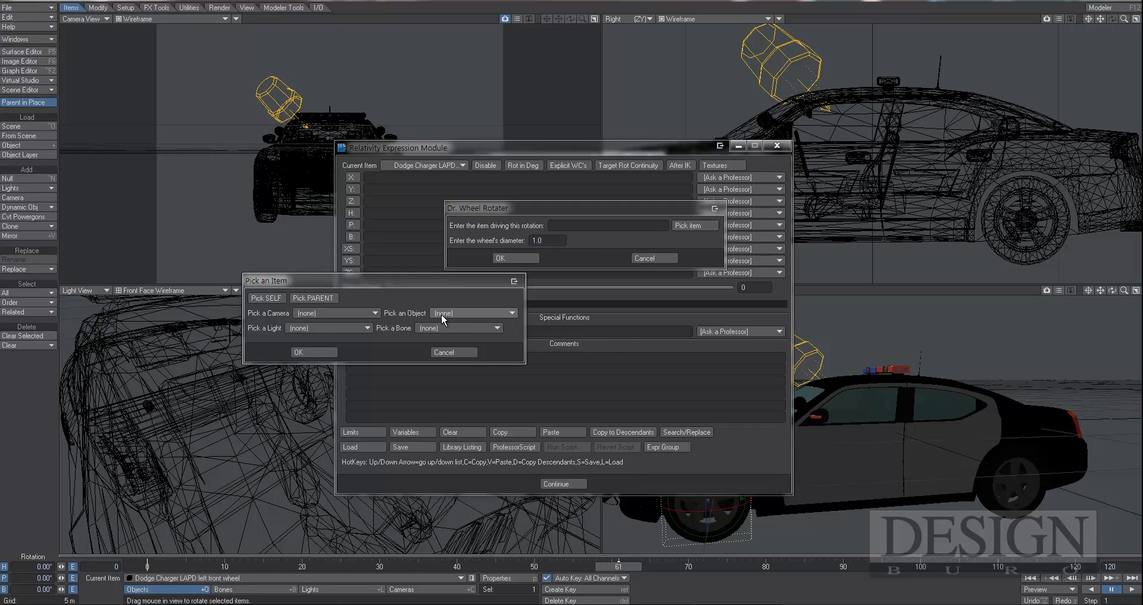
{"action": "left_click", "coordinate": [478, 312]}
{"action": "left_click", "coordinate": [476, 322]}
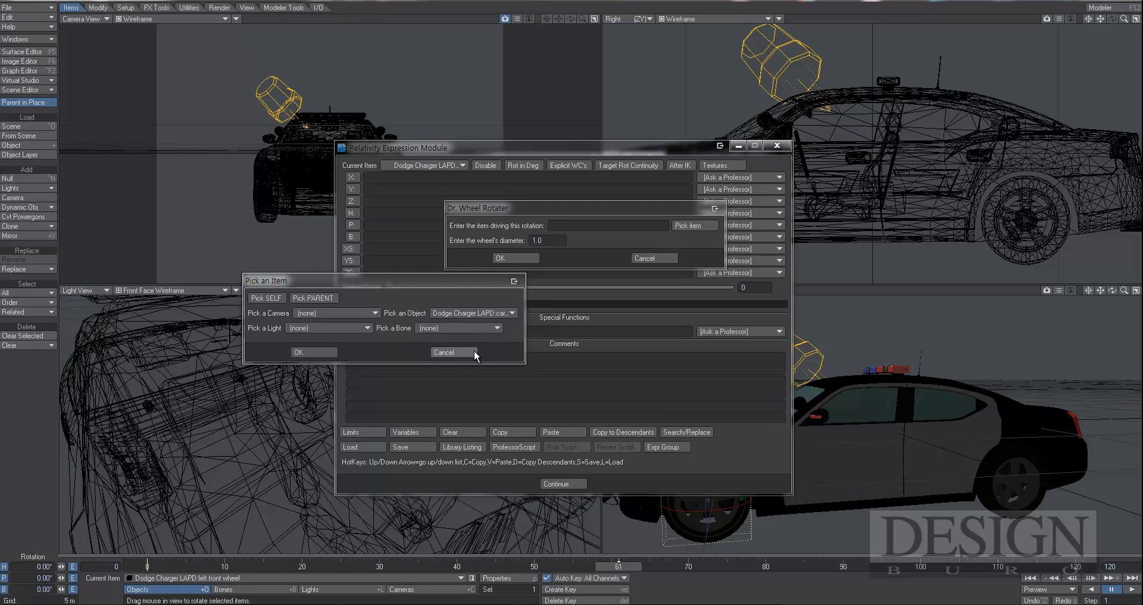
{"action": "left_click", "coordinate": [325, 352]}
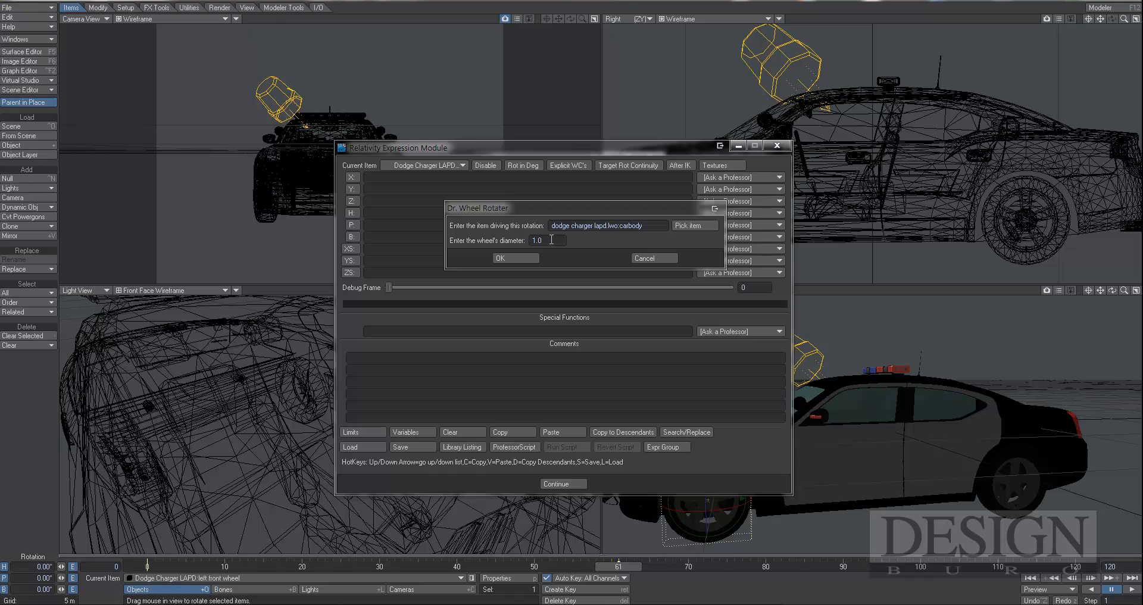
Set the wheel's diameter to 2.4, and apply the wheel rotation expression to the pitch channel
{"action": "left_click", "coordinate": [551, 239]}
{"action": "type", "text": "2.4"}
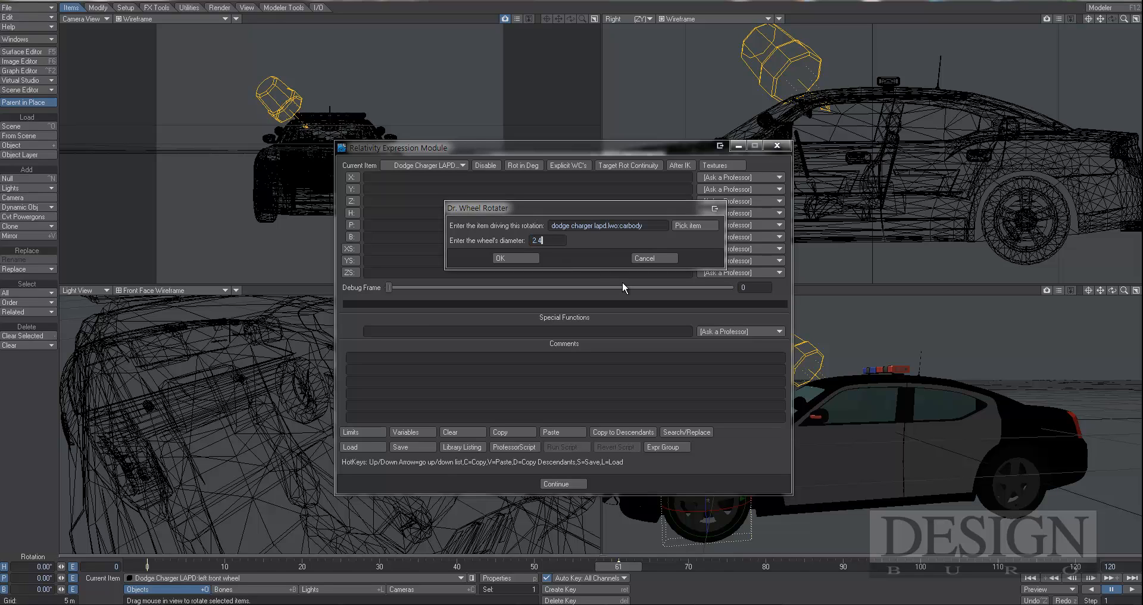
{"action": "left_click", "coordinate": [526, 259]}
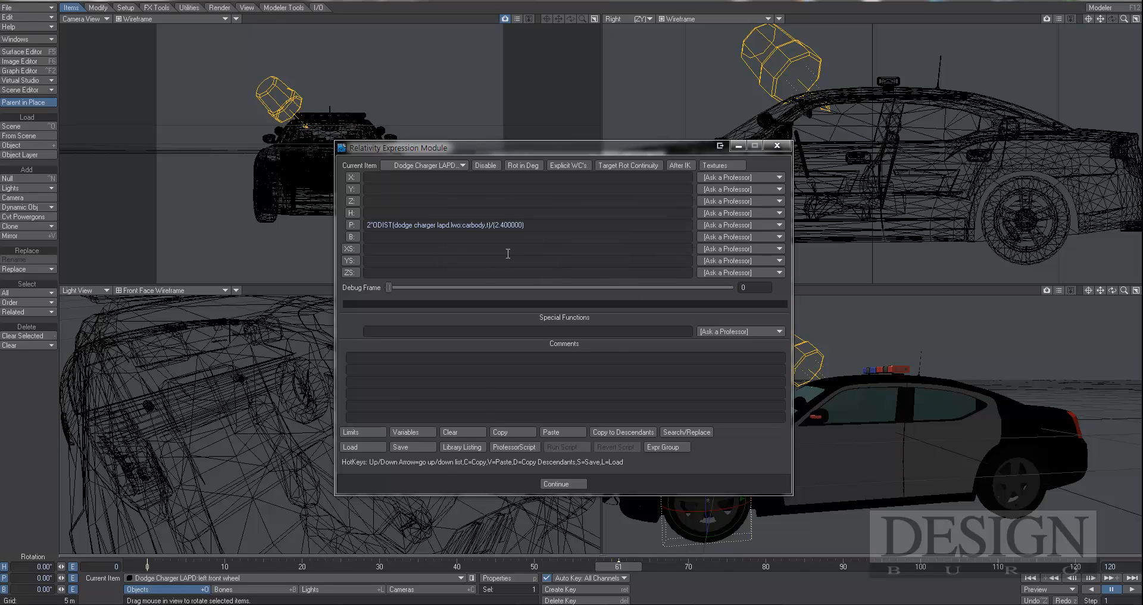
{"action": "left_click", "coordinate": [563, 483]}
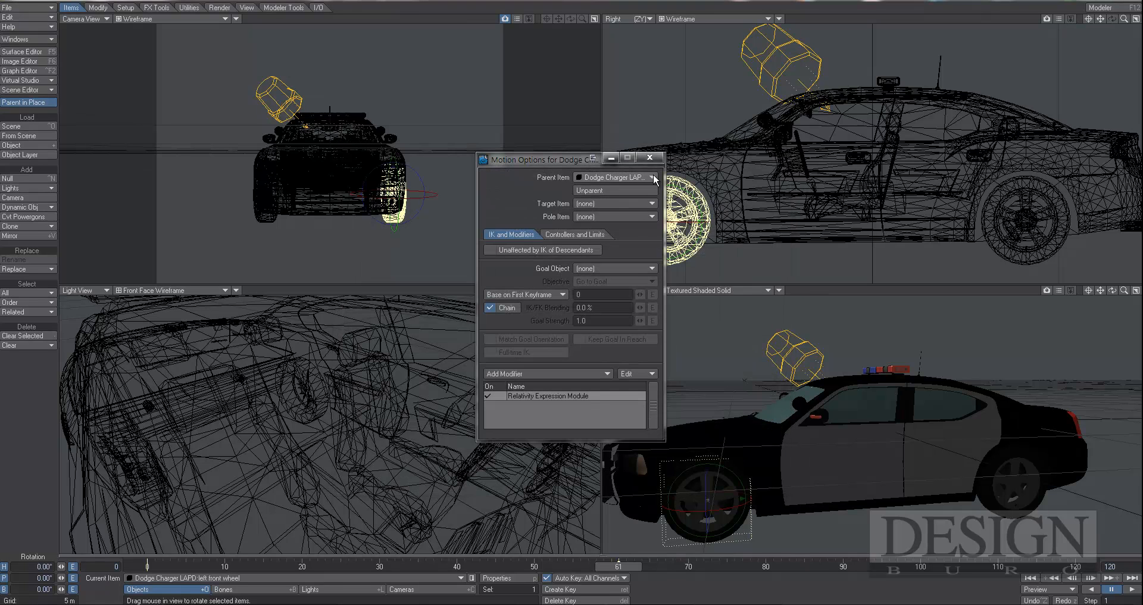
Add a Relativity motion modifier to the right front wheel and open its expression settings
{"action": "left_click", "coordinate": [649, 158]}
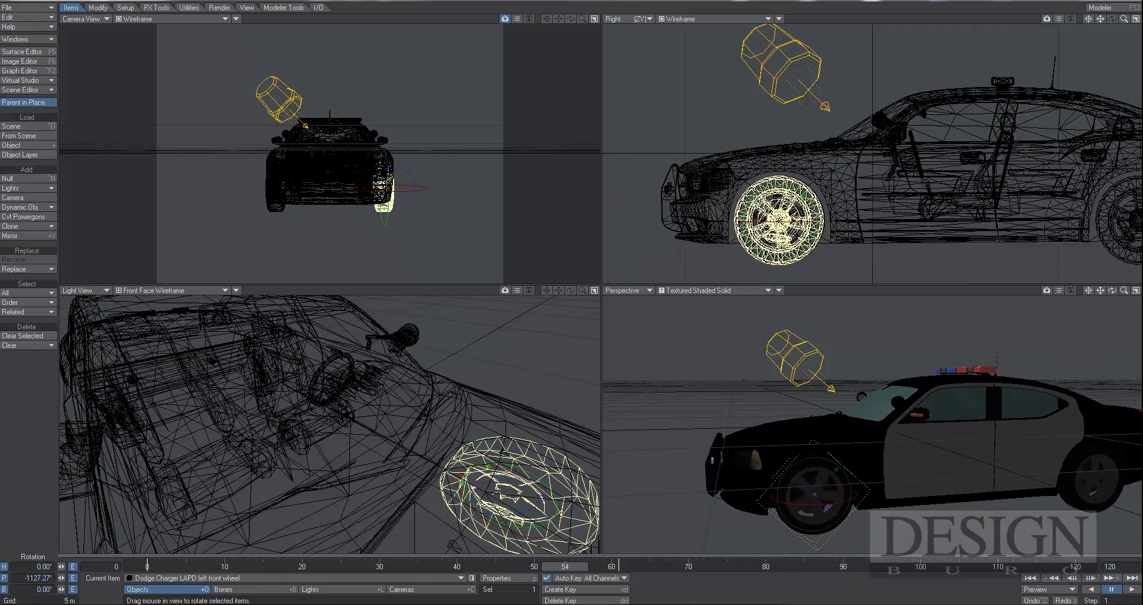
{"action": "left_click", "coordinate": [356, 578]}
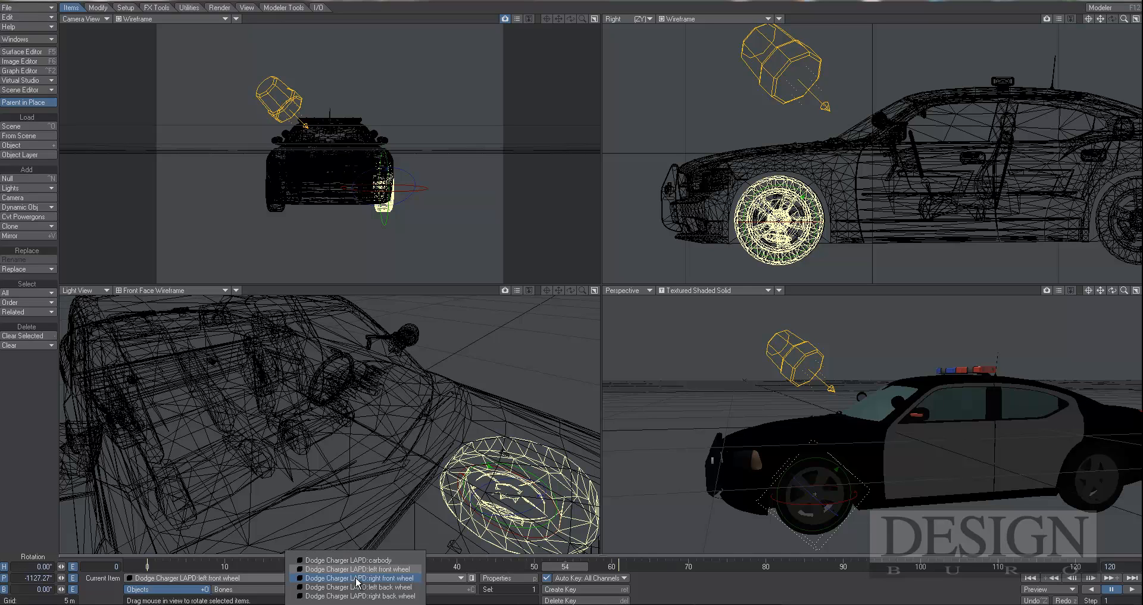
{"action": "left_click", "coordinate": [356, 578]}
{"action": "key", "text": "m"}
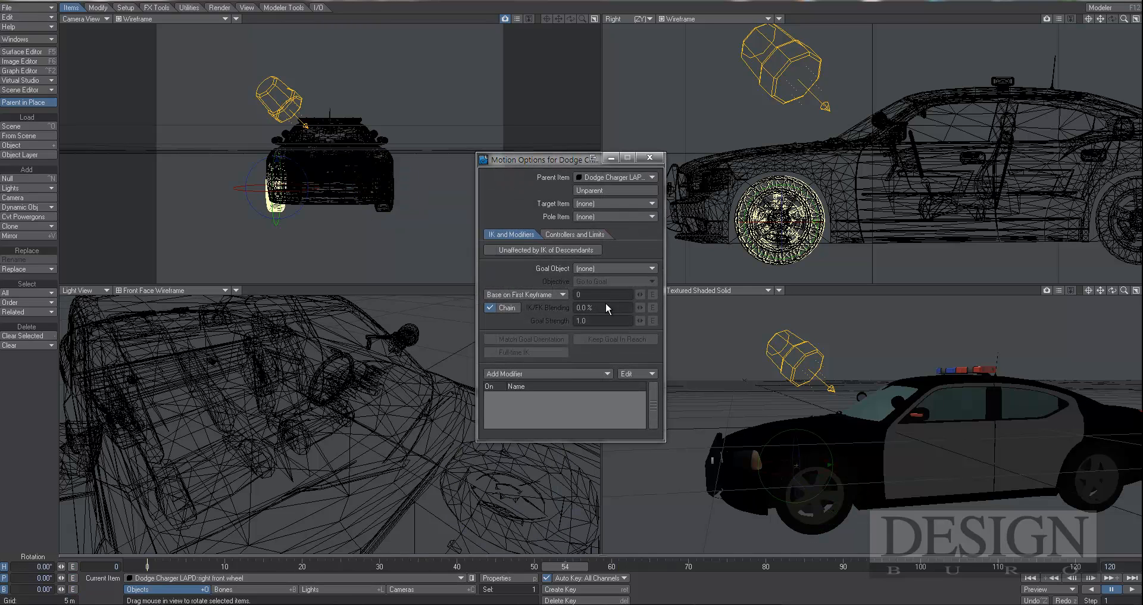
{"action": "left_click", "coordinate": [587, 371]}
{"action": "left_click", "coordinate": [581, 372]}
{"action": "left_click", "coordinate": [579, 397]}
{"action": "double_click", "coordinate": [580, 395]}
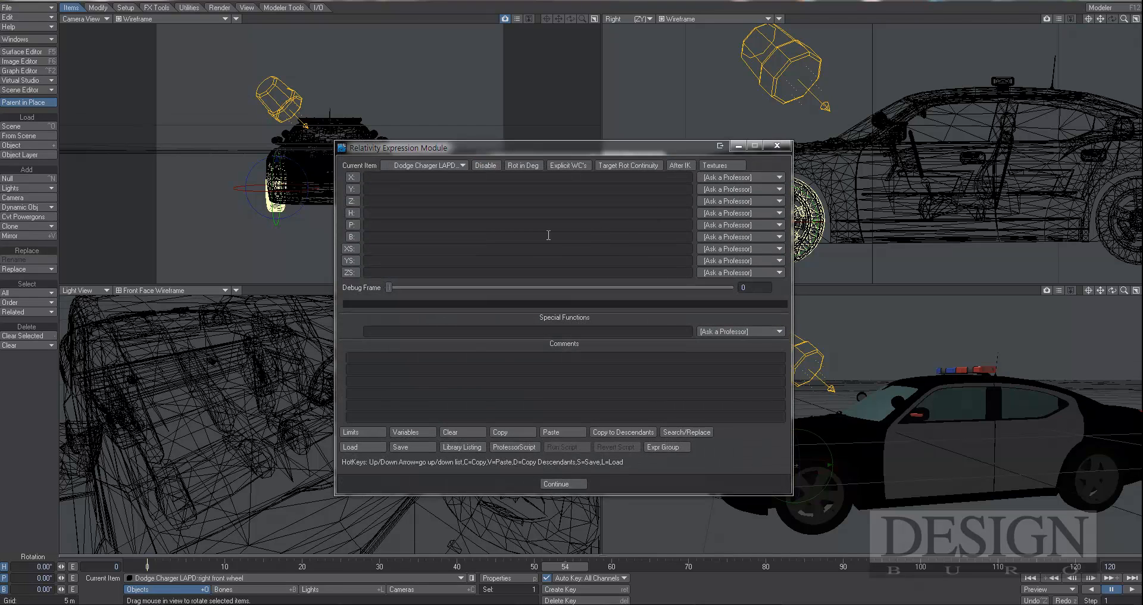
Start Dr. Wheel Rotator for the right front wheel's pitch channel, and choose the carbody object as the item driving the rotation
{"action": "left_click", "coordinate": [726, 225]}
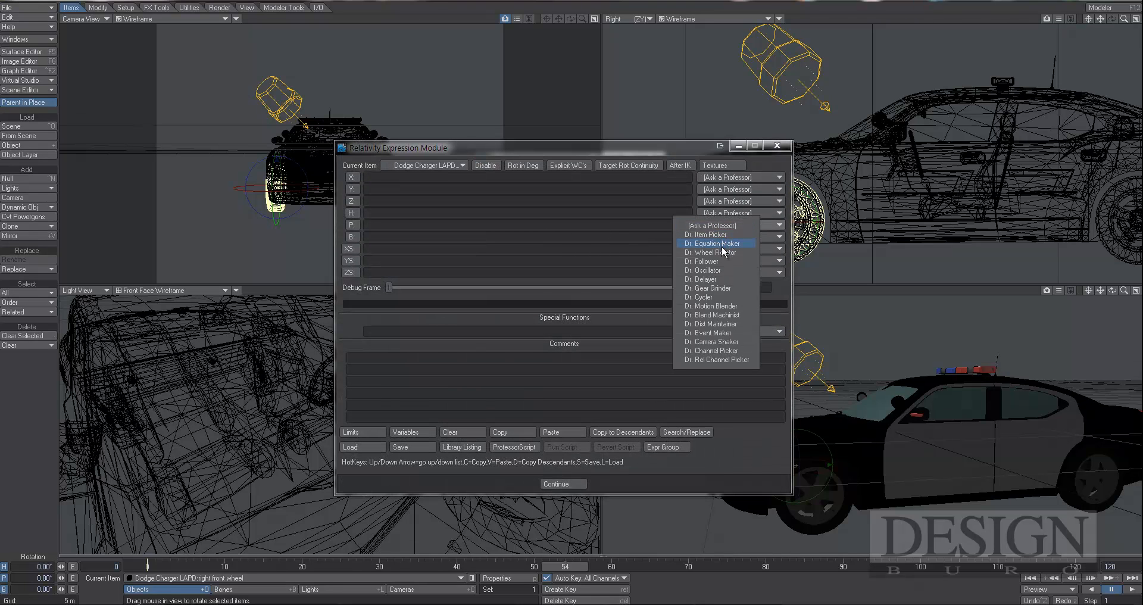
{"action": "left_click", "coordinate": [723, 253]}
{"action": "left_click", "coordinate": [590, 167]}
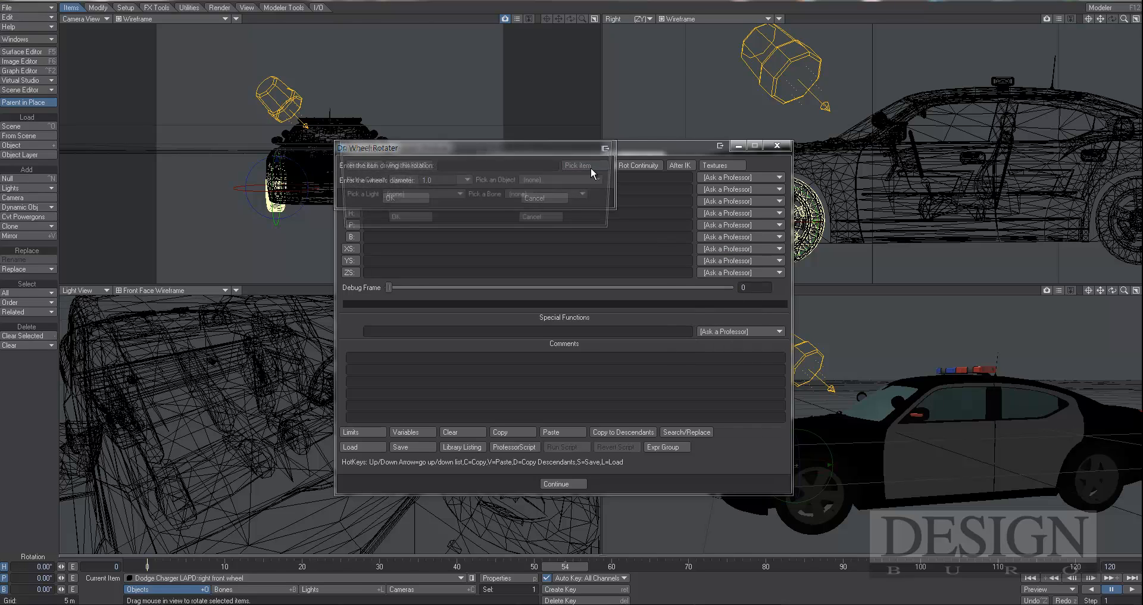
{"action": "left_click", "coordinate": [570, 180]}
{"action": "left_click", "coordinate": [582, 190]}
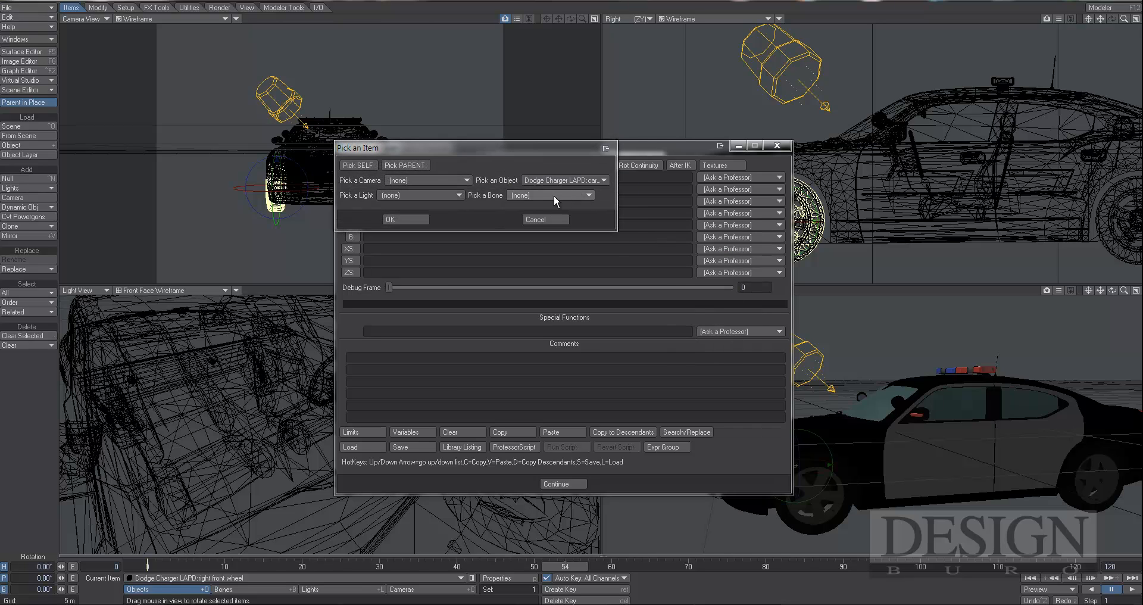
{"action": "left_click", "coordinate": [419, 216]}
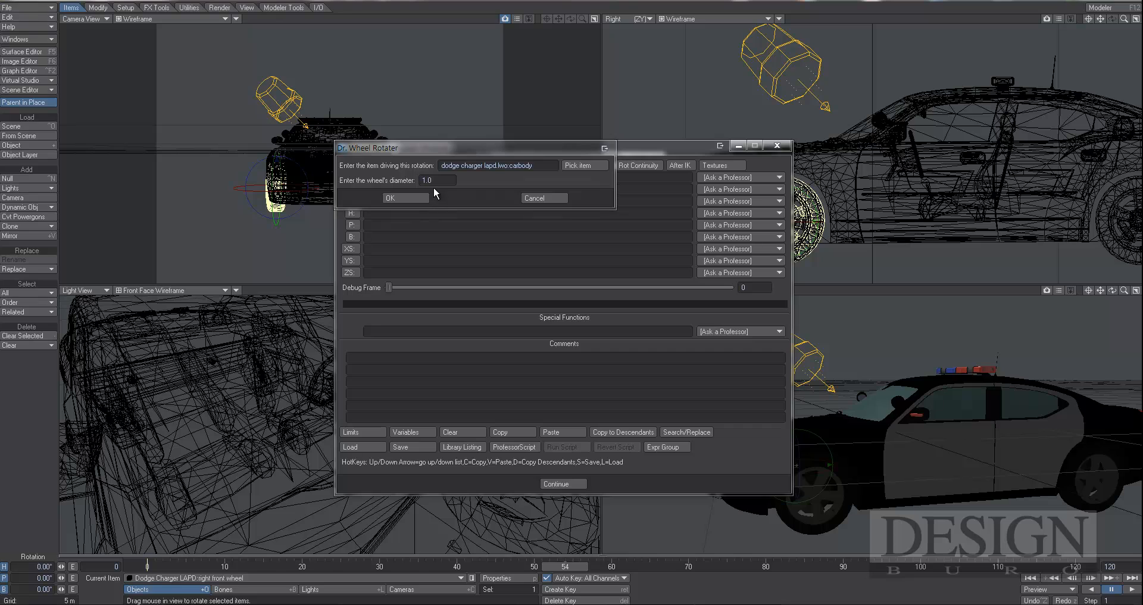
Set the right front wheel's diameter to 2.4 and apply the rotation expression to its pitch channel
{"action": "left_click", "coordinate": [427, 181]}
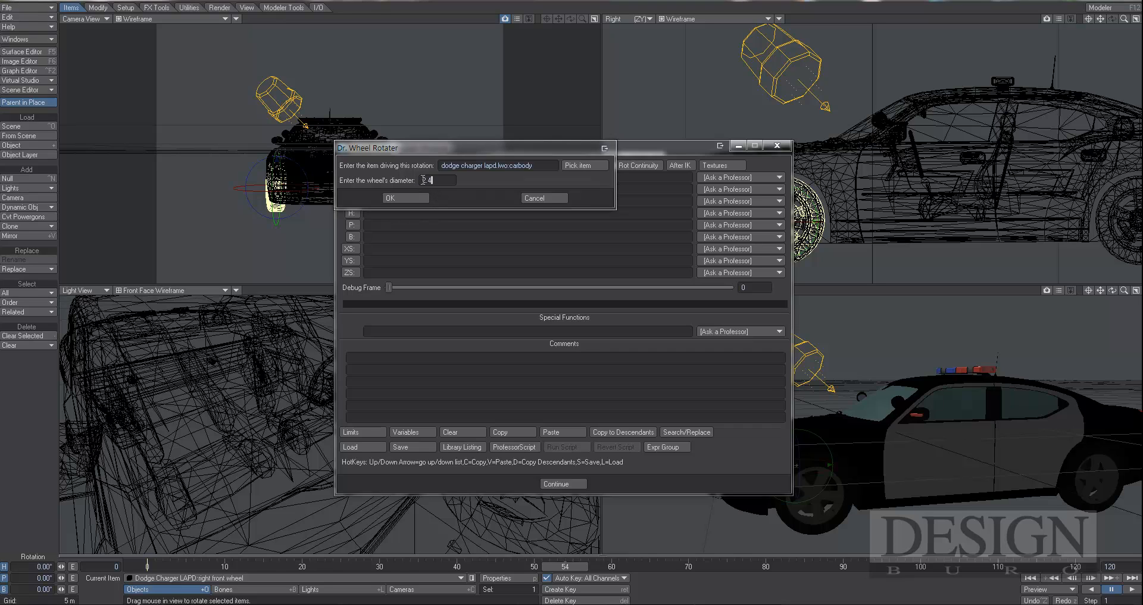
{"action": "type", "text": "2.4"}
{"action": "left_click", "coordinate": [405, 198]}
{"action": "left_click", "coordinate": [570, 482]}
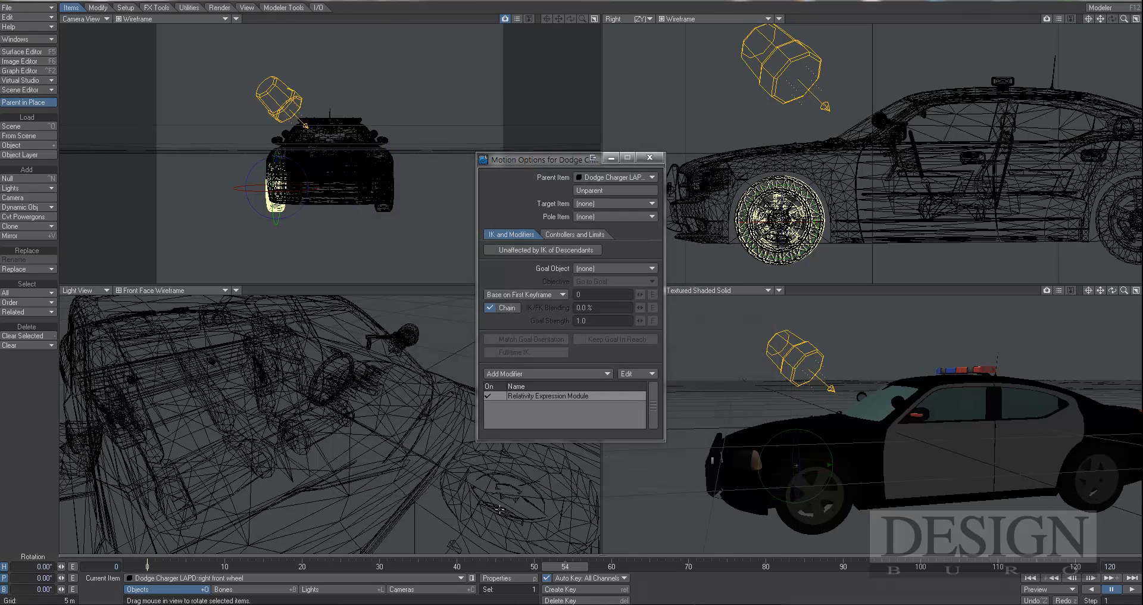
Add a Relativity motion modifier to the left back wheel and open its expression settings
{"action": "left_click", "coordinate": [336, 579]}
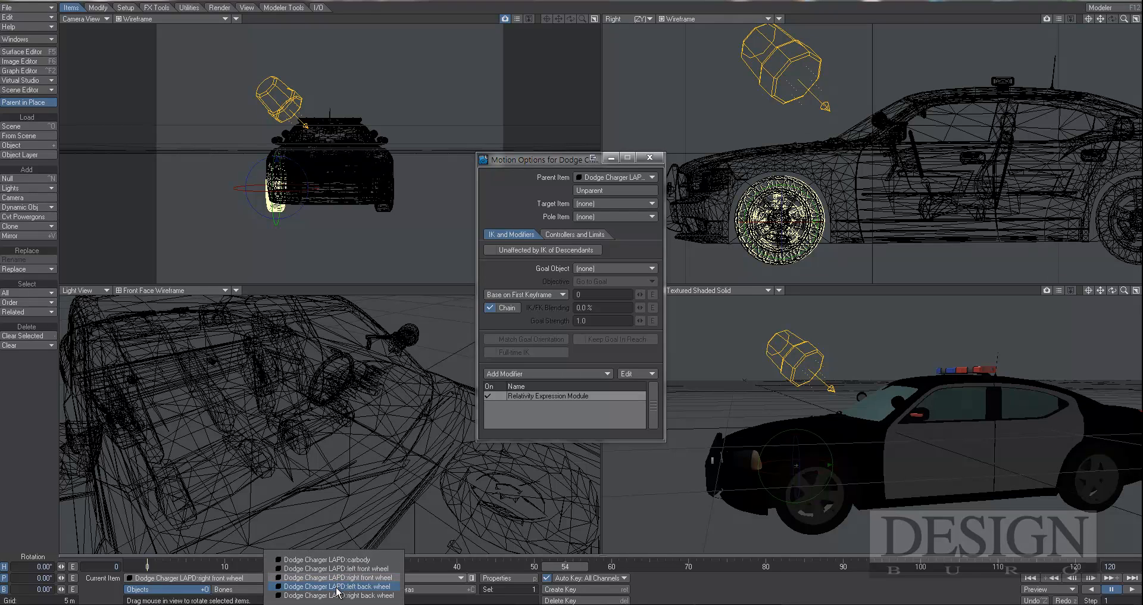
{"action": "left_click", "coordinate": [339, 592]}
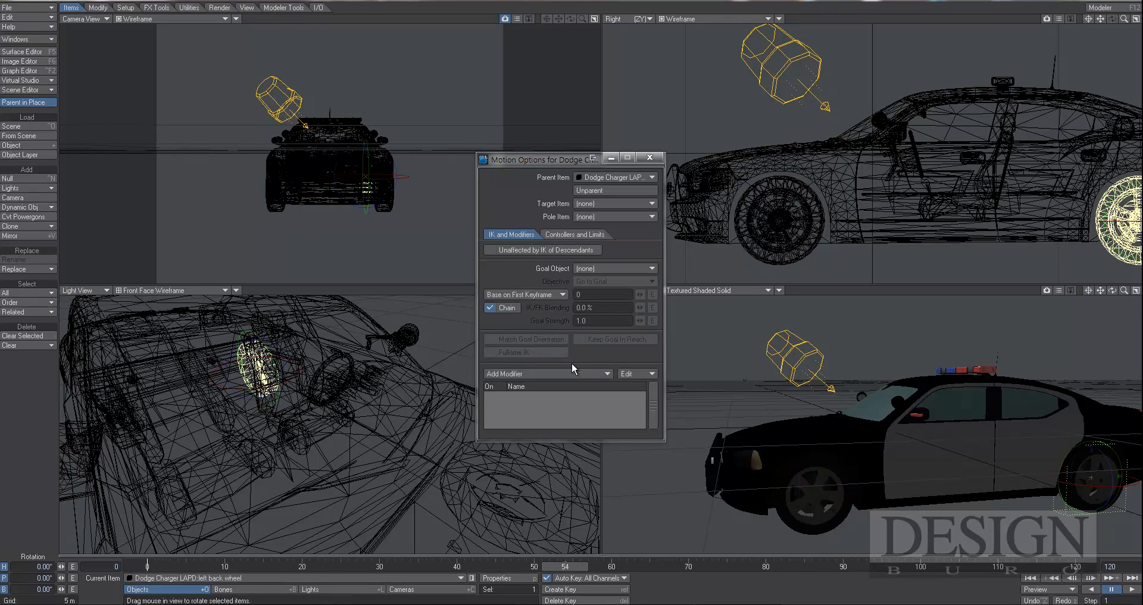
{"action": "left_click", "coordinate": [544, 373]}
{"action": "left_click", "coordinate": [544, 372]}
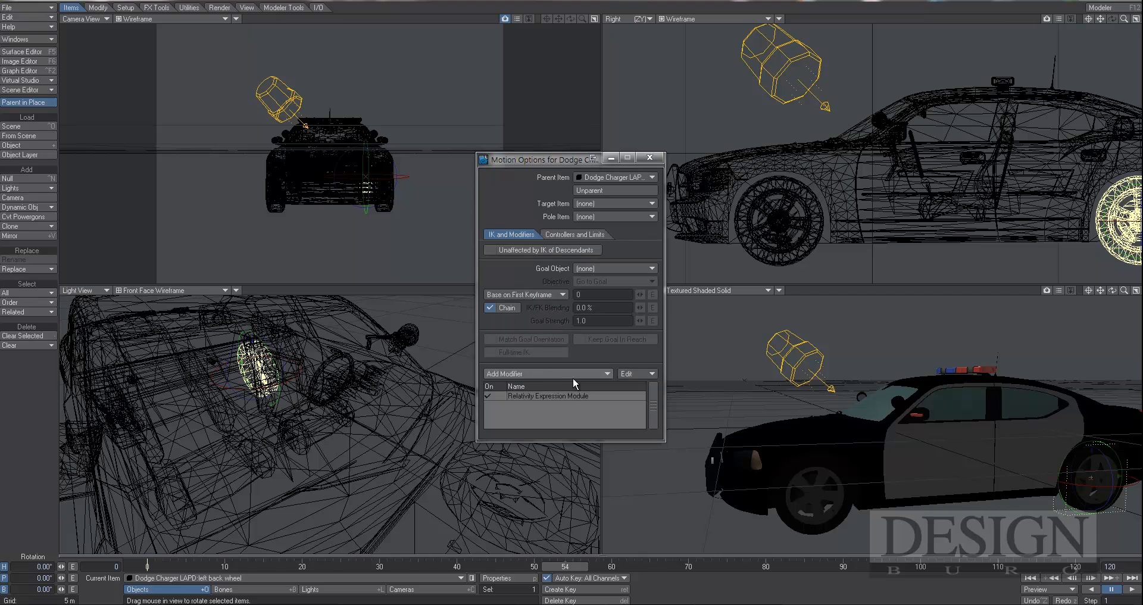
{"action": "double_click", "coordinate": [558, 395]}
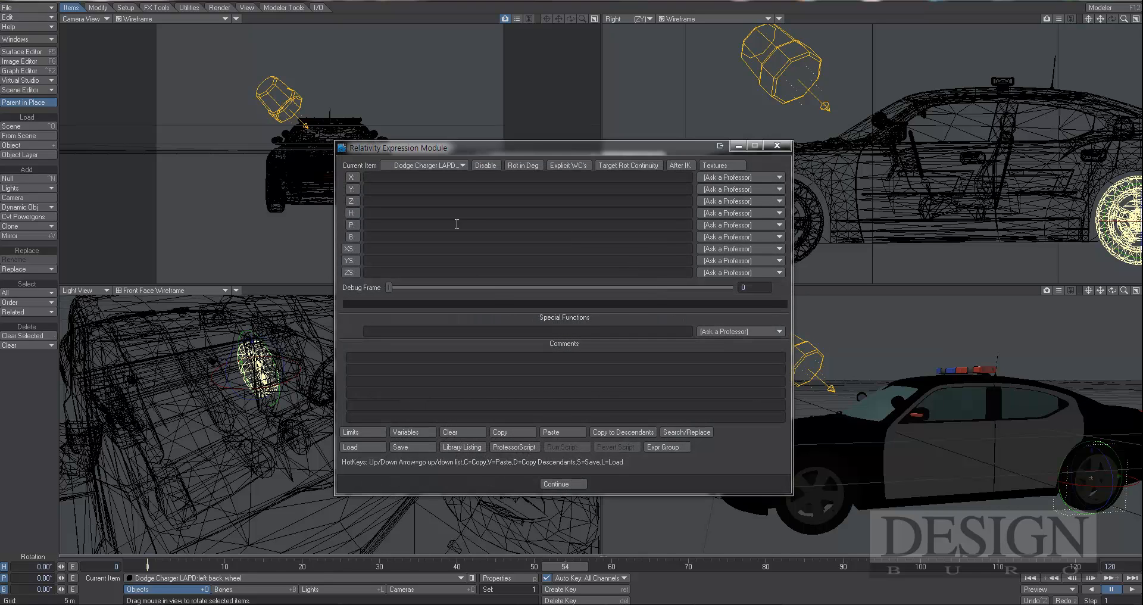
Start Dr. Wheel Rotator for the left back wheel's pitch channel, and choose the carbody object as the driving item
{"action": "left_click", "coordinate": [736, 226]}
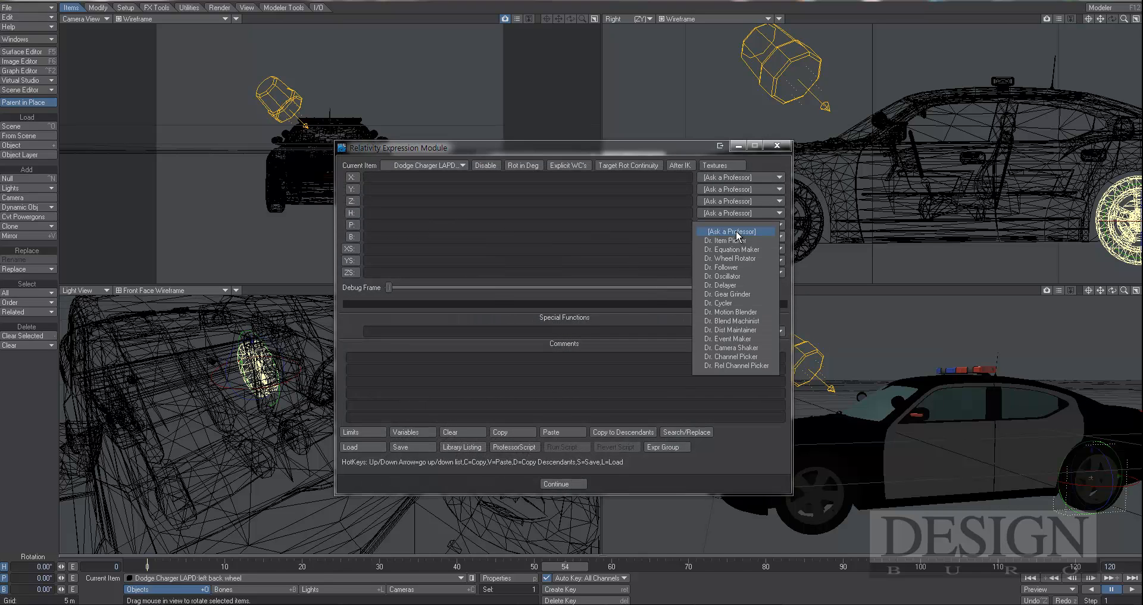
{"action": "left_click", "coordinate": [736, 232]}
{"action": "left_click", "coordinate": [728, 226]}
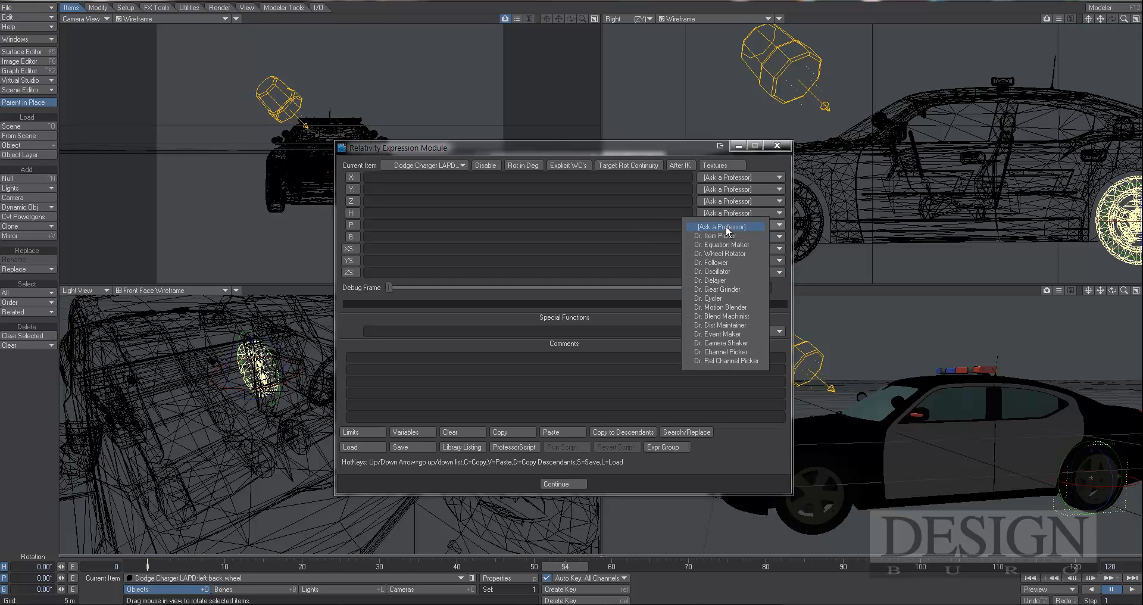
{"action": "left_click", "coordinate": [729, 254]}
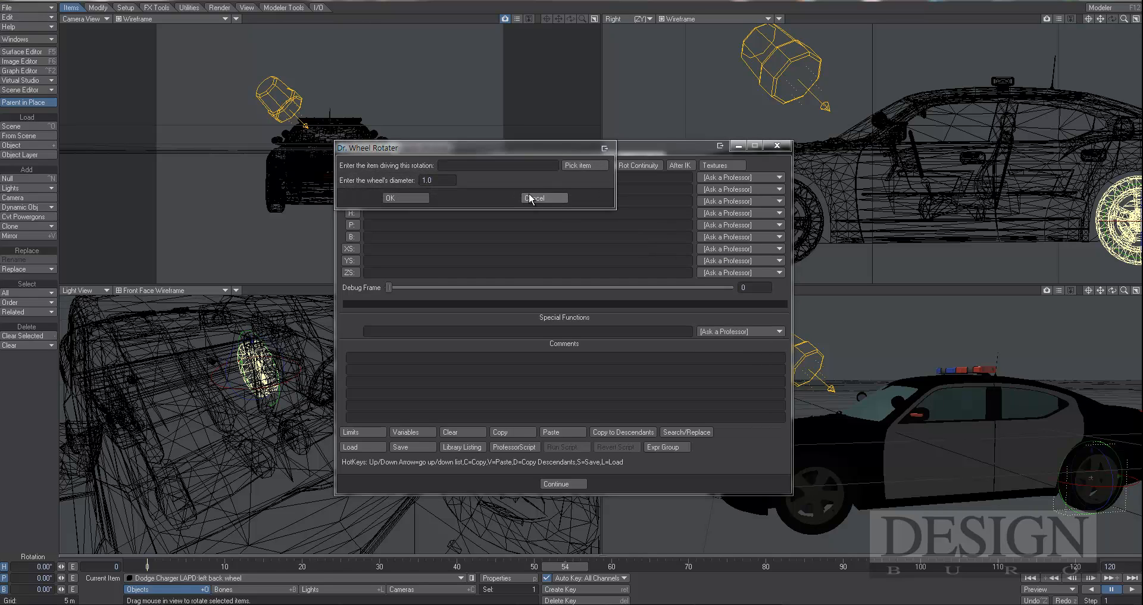
{"action": "left_click", "coordinate": [580, 162]}
{"action": "left_click", "coordinate": [561, 181]}
{"action": "left_click", "coordinate": [560, 191]}
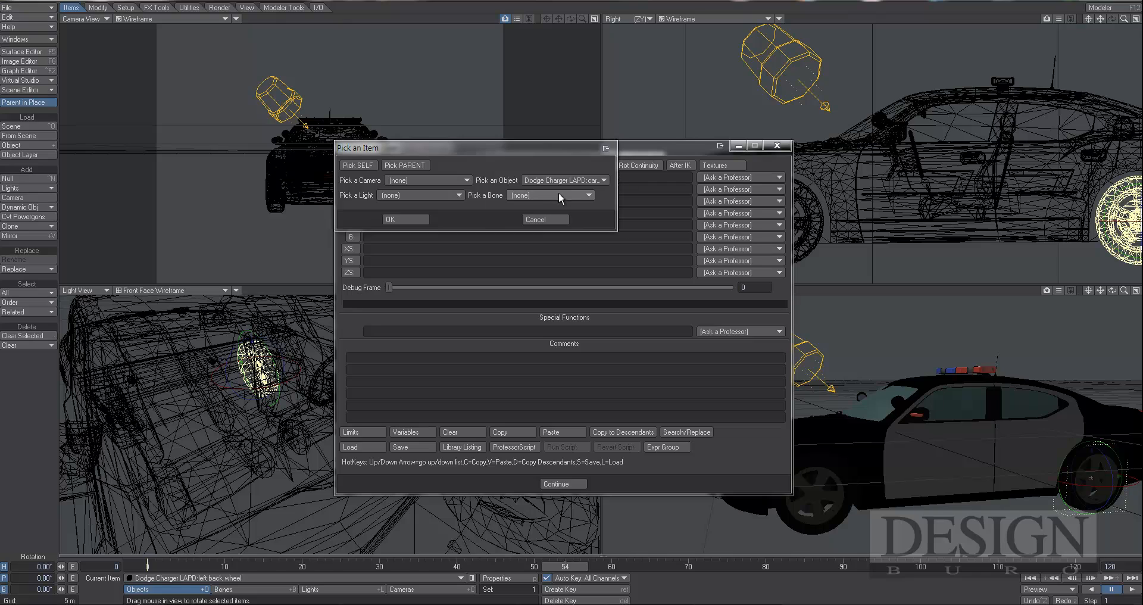
{"action": "left_click", "coordinate": [418, 218]}
Set the left back wheel's diameter to 2.4 and apply the rotation expression to its pitch channel
{"action": "left_click", "coordinate": [420, 181]}
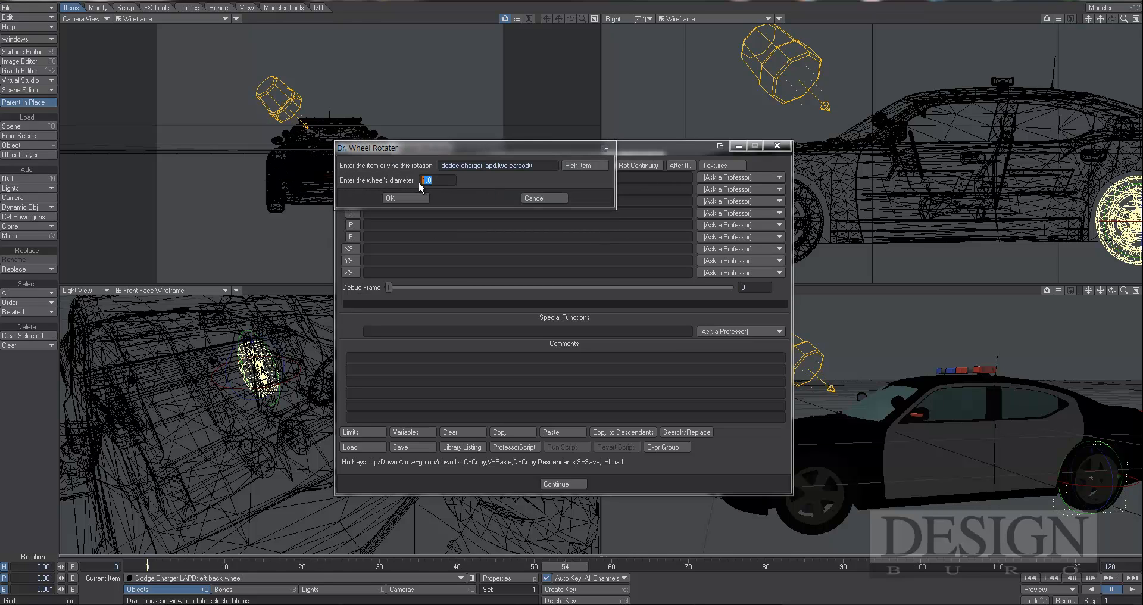
{"action": "left_click", "coordinate": [424, 197]}
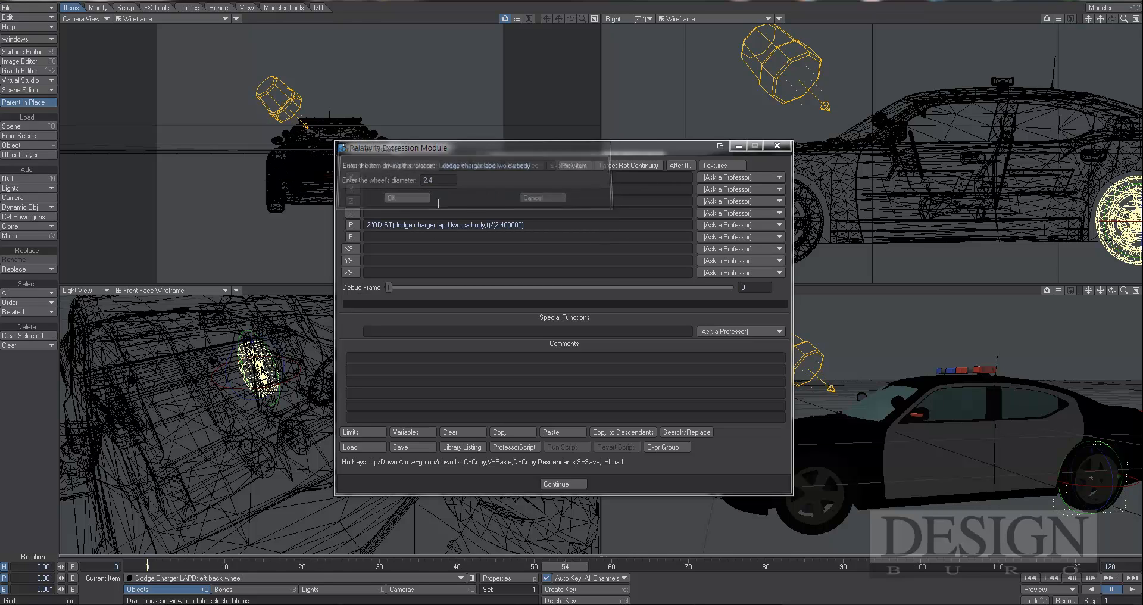
{"action": "left_click", "coordinate": [570, 481]}
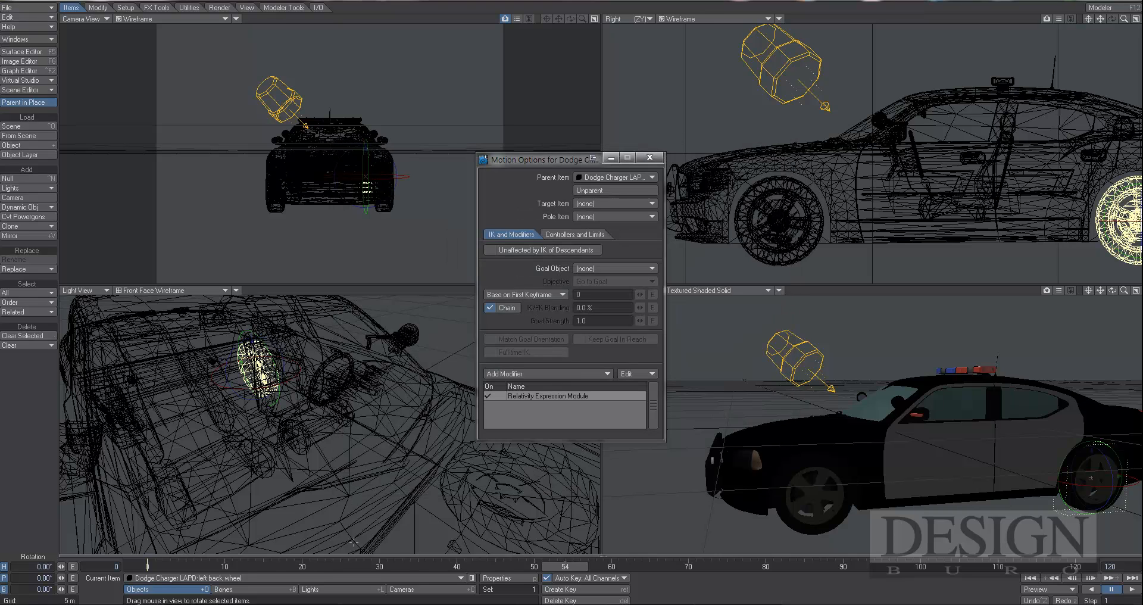
Add a Relativity motion modifier to the right back wheel and open its expression settings
{"action": "left_click", "coordinate": [338, 578]}
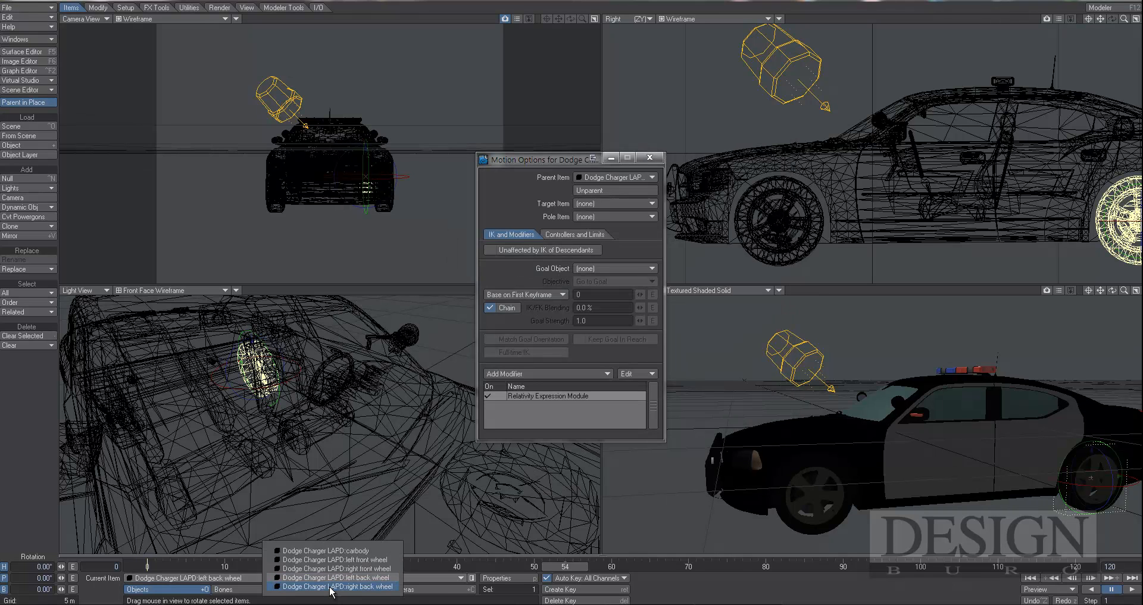
{"action": "left_click", "coordinate": [331, 587]}
{"action": "left_click", "coordinate": [541, 372]}
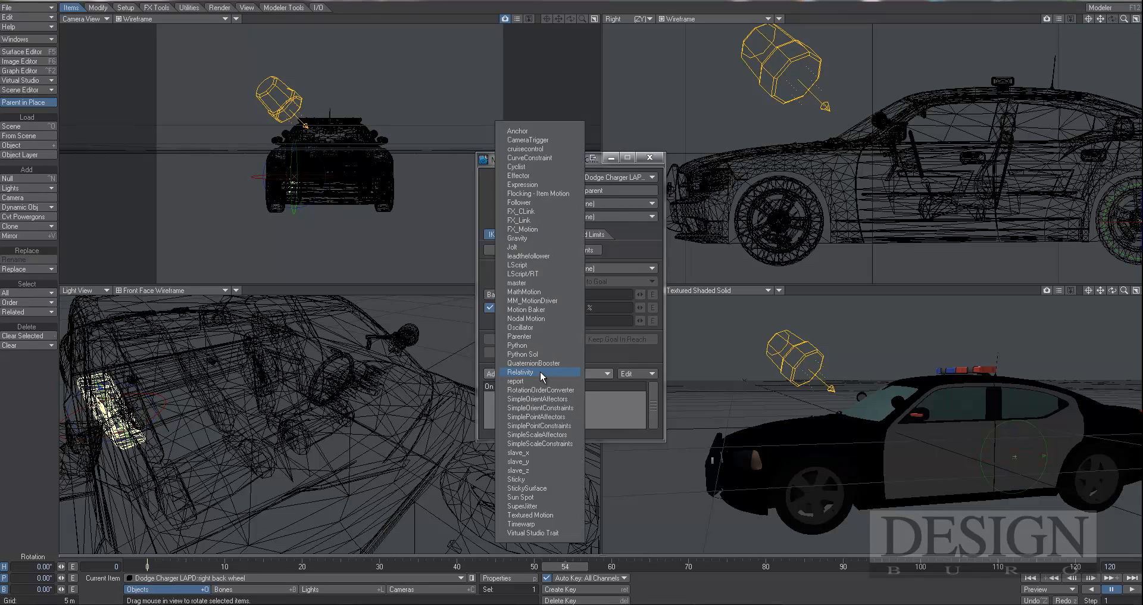
{"action": "left_click", "coordinate": [540, 372]}
{"action": "double_click", "coordinate": [563, 393]}
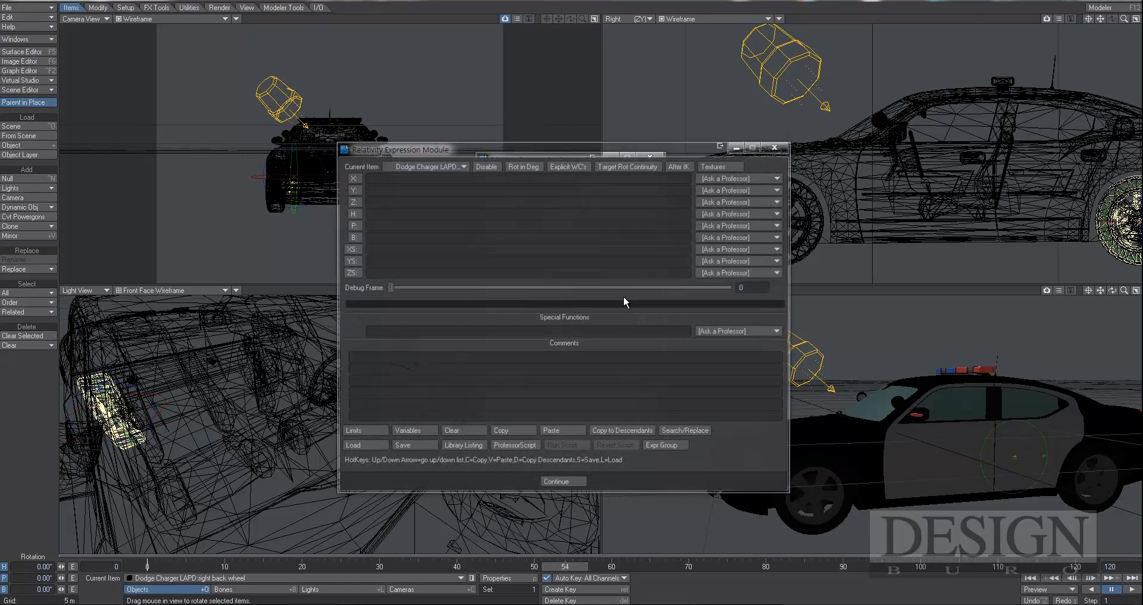
Apply a Dr. Wheel Rotator expression to the right back wheel's pitch, driven by the carbody with a wheel diameter of 2.4
{"action": "left_click", "coordinate": [720, 224]}
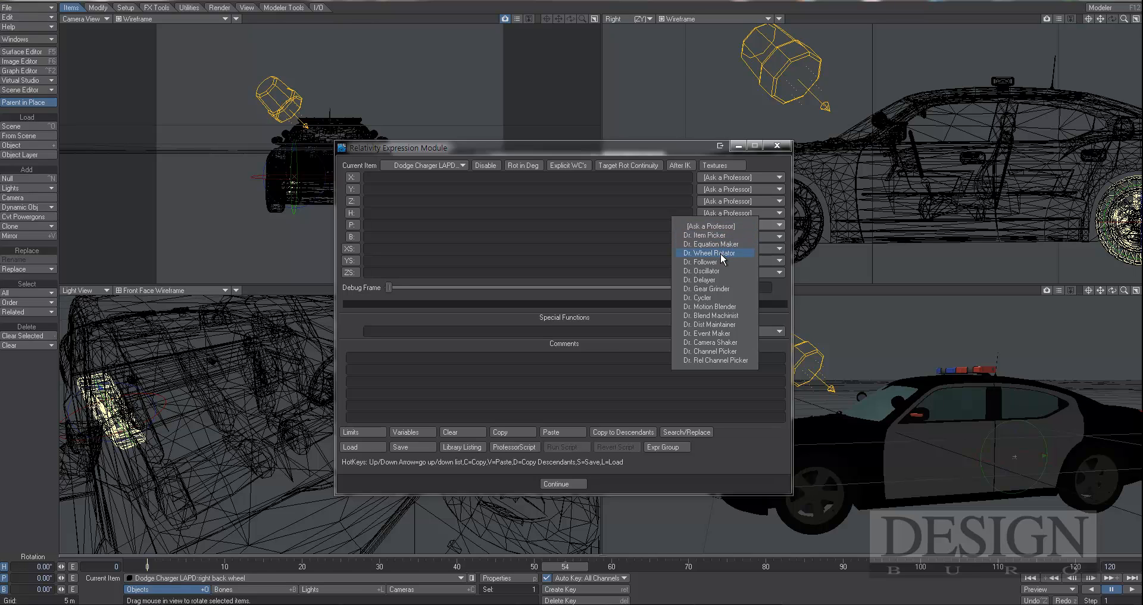
{"action": "left_click", "coordinate": [718, 253]}
{"action": "left_click", "coordinate": [594, 164]}
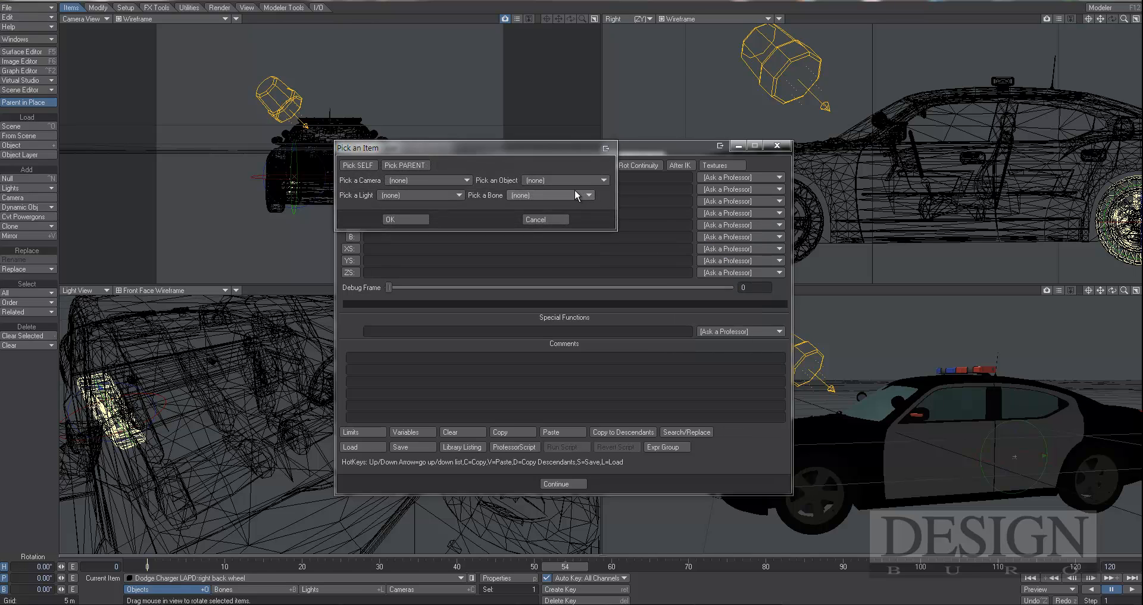
{"action": "left_click", "coordinate": [570, 180]}
{"action": "left_click", "coordinate": [573, 189]}
{"action": "left_click", "coordinate": [415, 219]}
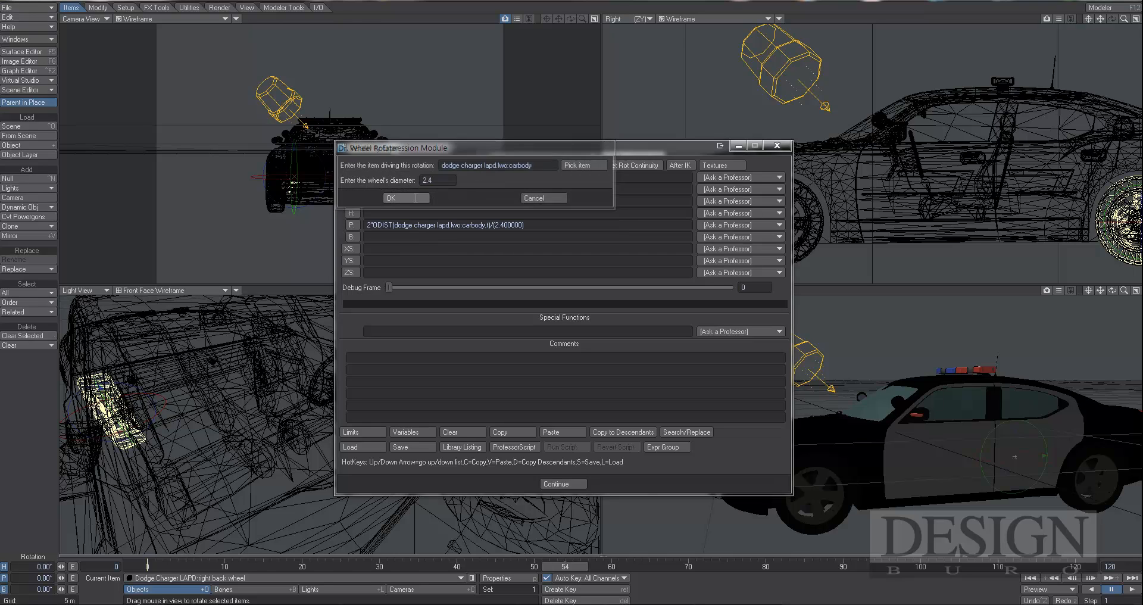
{"action": "left_click", "coordinate": [405, 197]}
{"action": "left_click", "coordinate": [556, 484]}
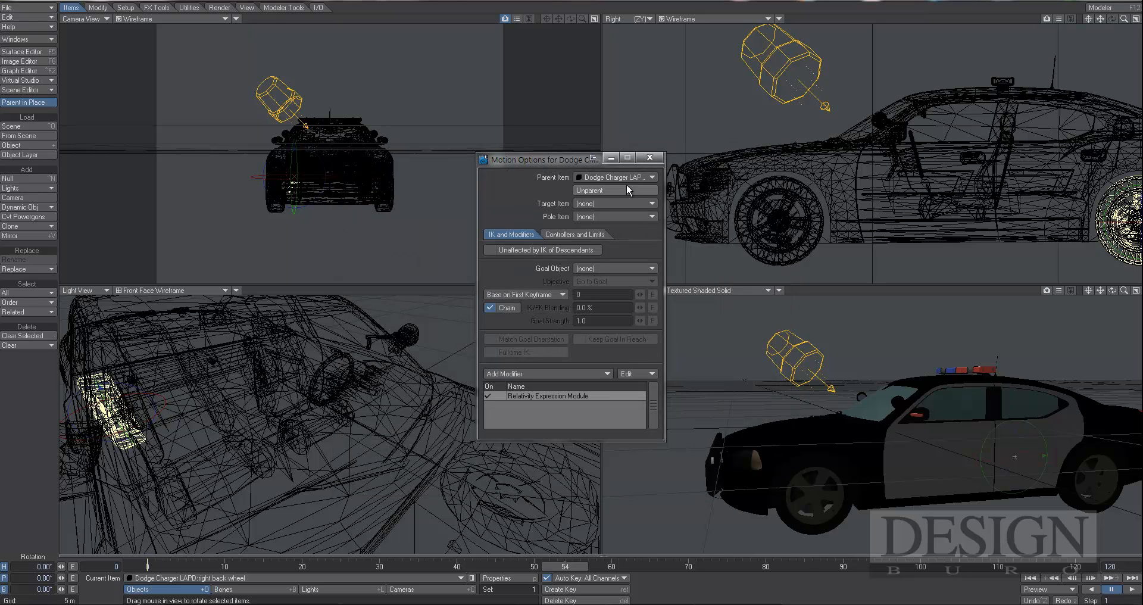
{"action": "key", "text": "m"}
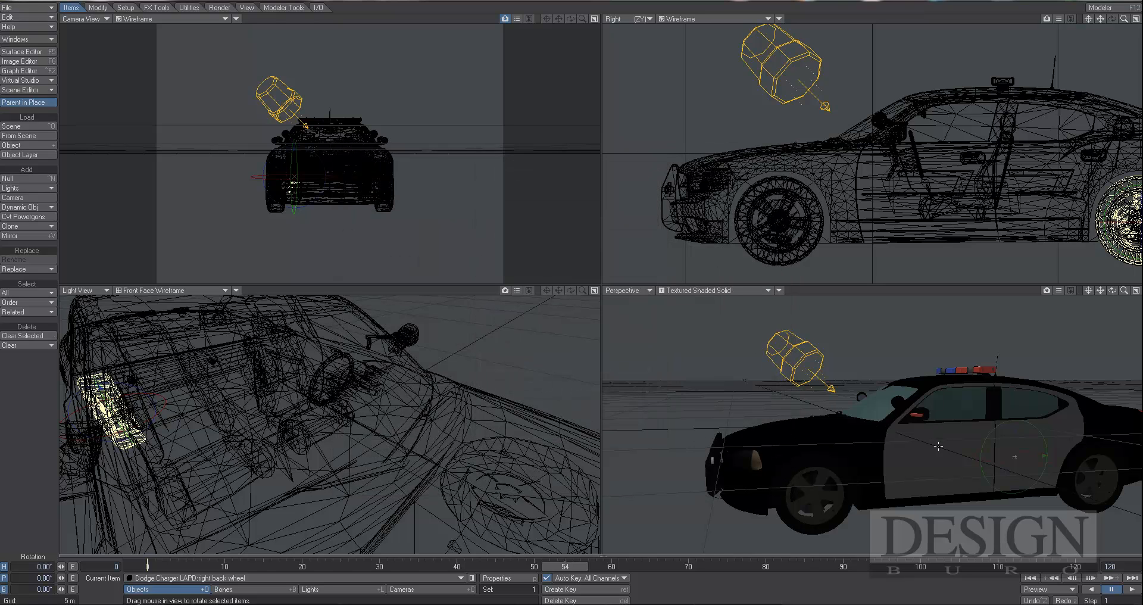
Return the animation to frame 0 and check the car's movement and wheel rotation in the perspective view
{"action": "key", "text": "t"}
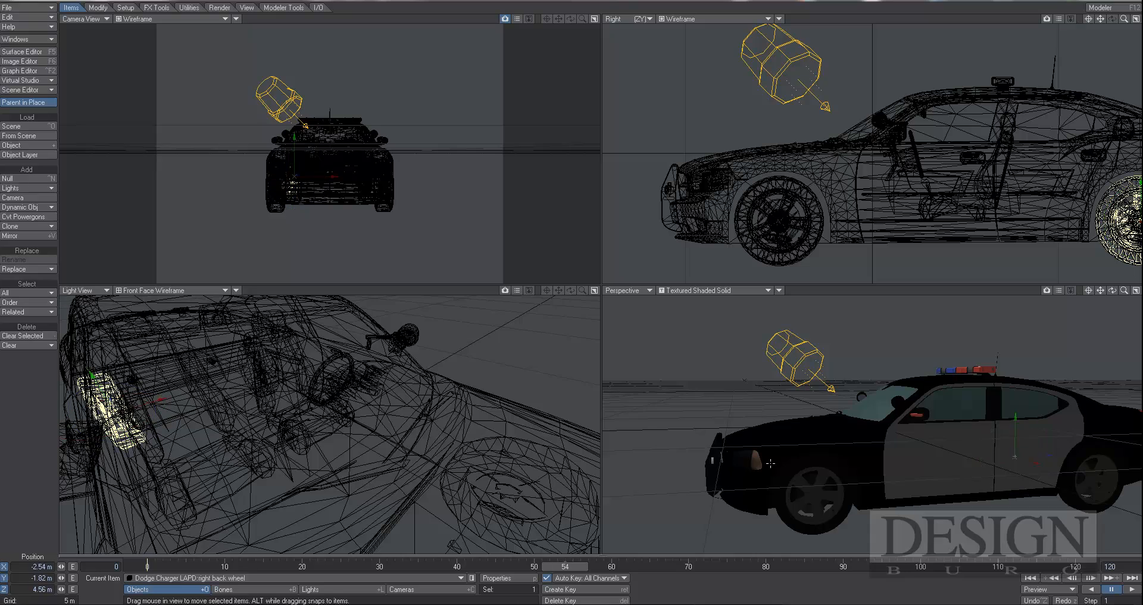
{"action": "left_click_drag", "start_coordinate": [561, 569], "coordinate": [147, 566]}
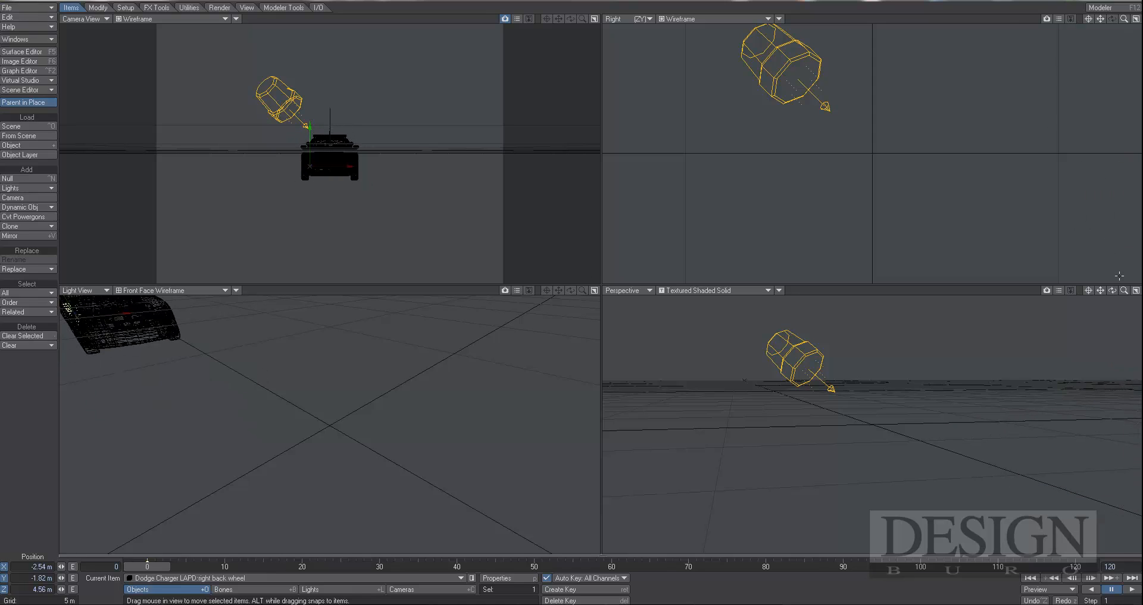
{"action": "left_click_drag", "start_coordinate": [1124, 290], "coordinate": [1110, 343]}
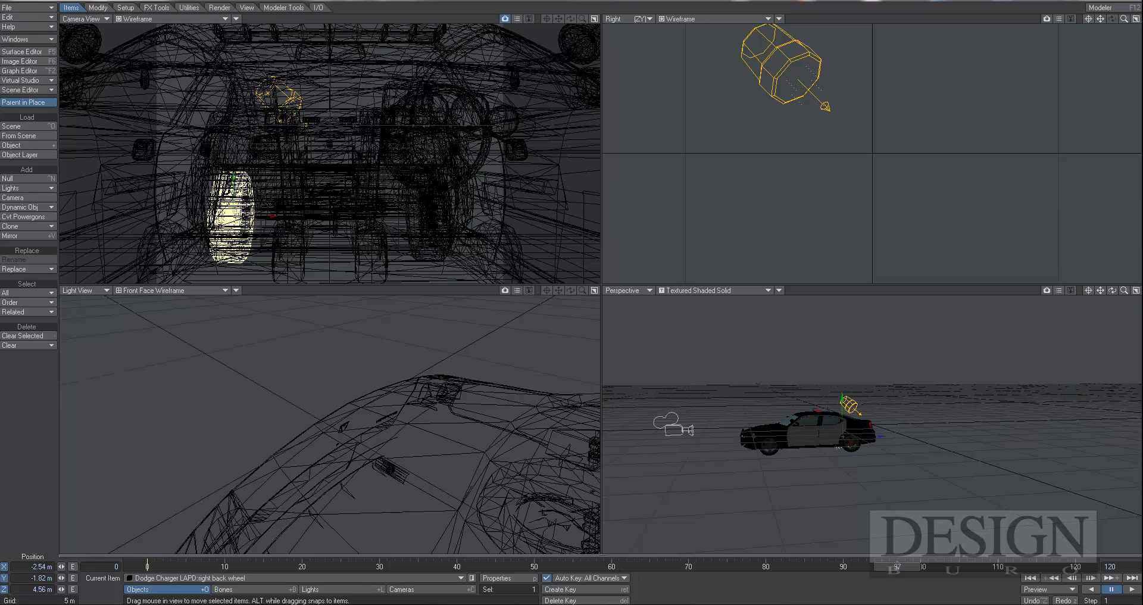
Select the carbody and delete its keyframe at frame 120
{"action": "left_click", "coordinate": [232, 577]}
{"action": "left_click", "coordinate": [256, 542]}
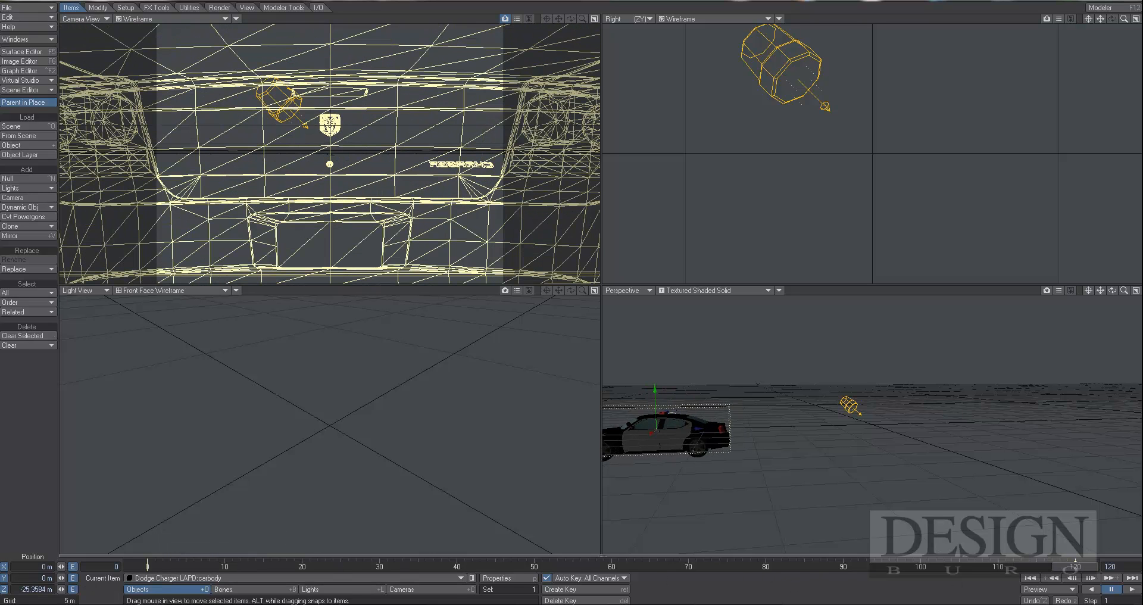
{"action": "key", "text": "Delete"}
{"action": "key", "text": "Return"}
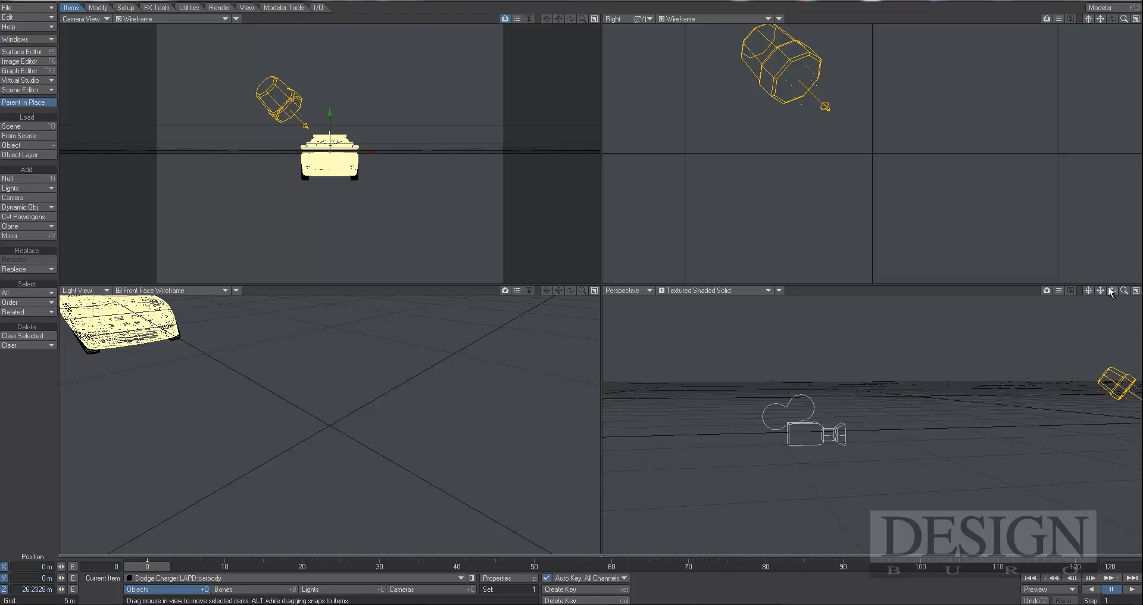
Move the carbody along the Z axis to about 9.46 m at frame 0
{"action": "left_click_drag", "start_coordinate": [1110, 292], "coordinate": [976, 294]}
{"action": "left_click_drag", "start_coordinate": [1124, 290], "coordinate": [571, 267]}
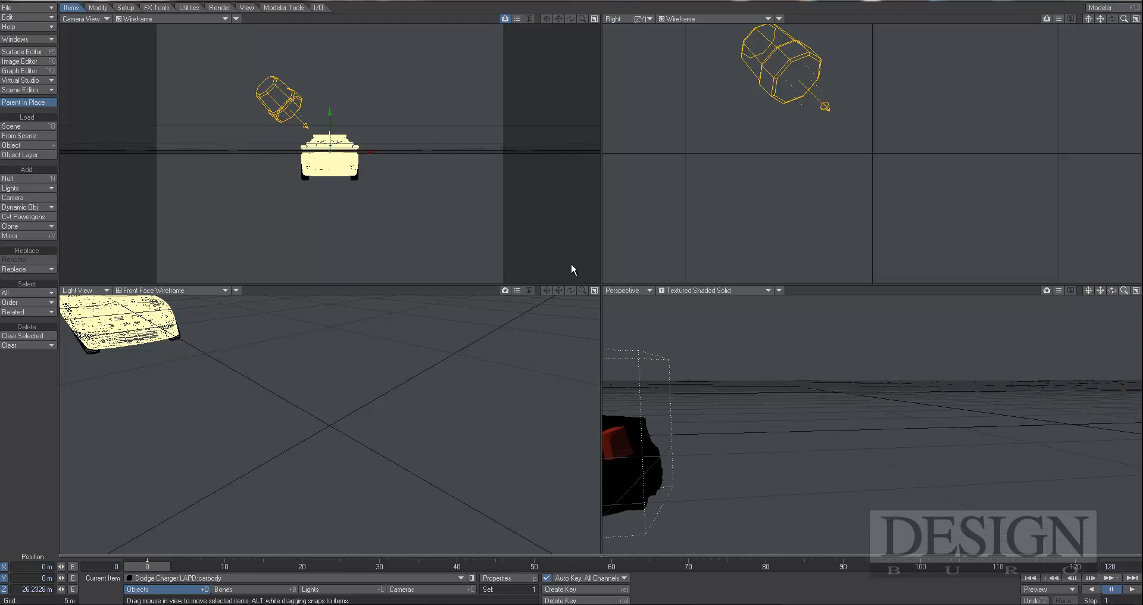
{"action": "left_click_drag", "start_coordinate": [1100, 291], "coordinate": [1142, 291]}
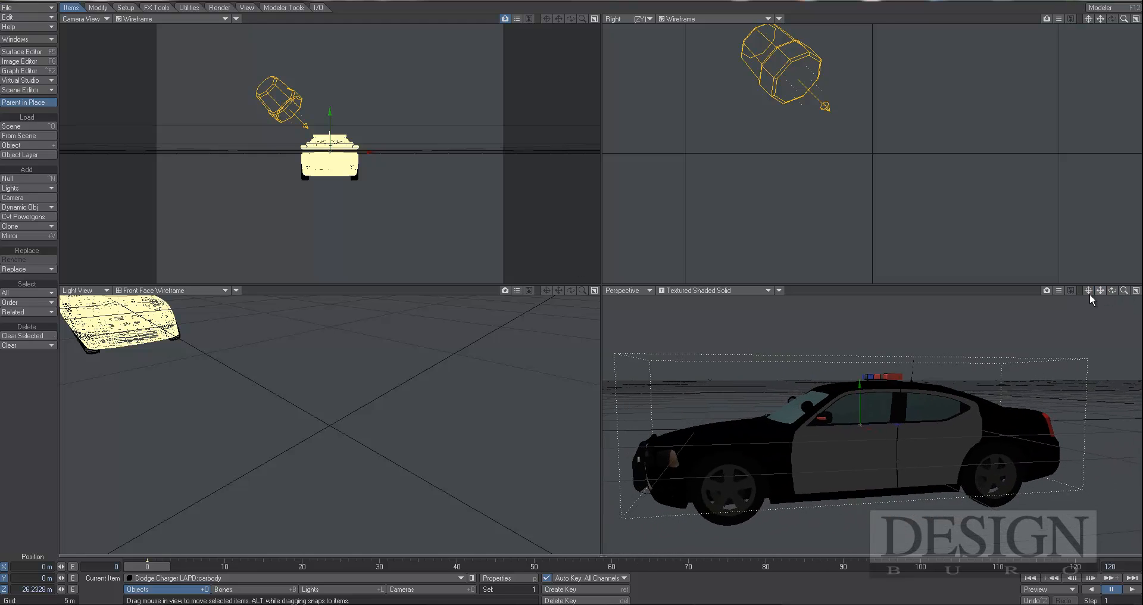
{"action": "left_click_drag", "start_coordinate": [910, 424], "coordinate": [571, 263]}
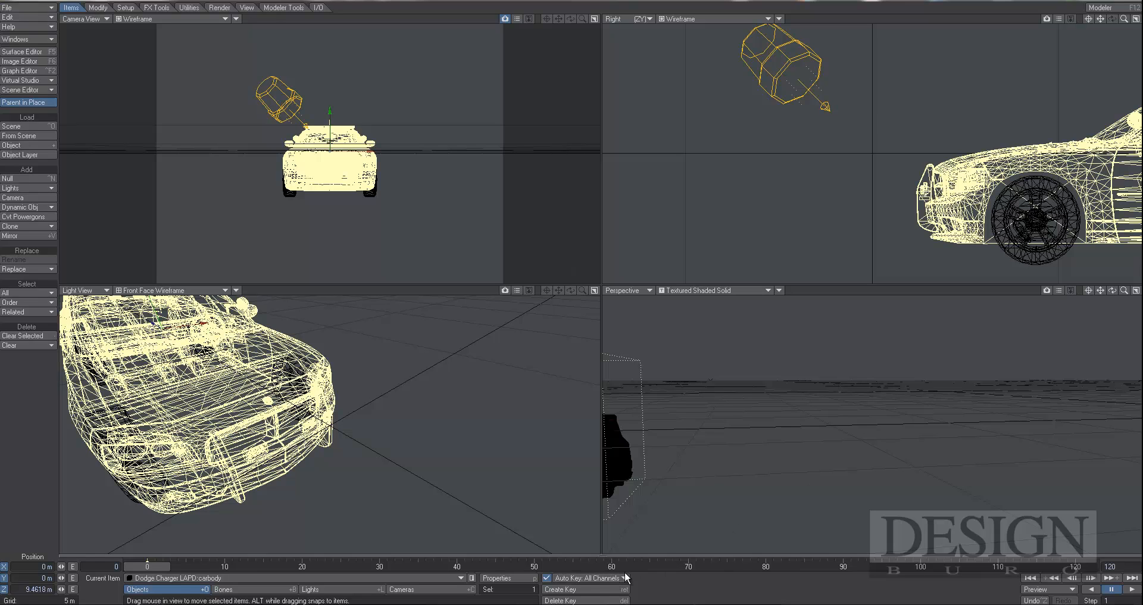
Move the carbody back along the Z axis to about 45.45 m
{"action": "left_click_drag", "start_coordinate": [150, 563], "coordinate": [157, 563]}
{"action": "mouse_move", "coordinate": [1122, 291]}
{"action": "left_mouse_down"}
{"action": "mouse_move", "coordinate": [1053, 291]}
{"action": "mouse_move", "coordinate": [1141, 291]}
{"action": "left_mouse_up"}
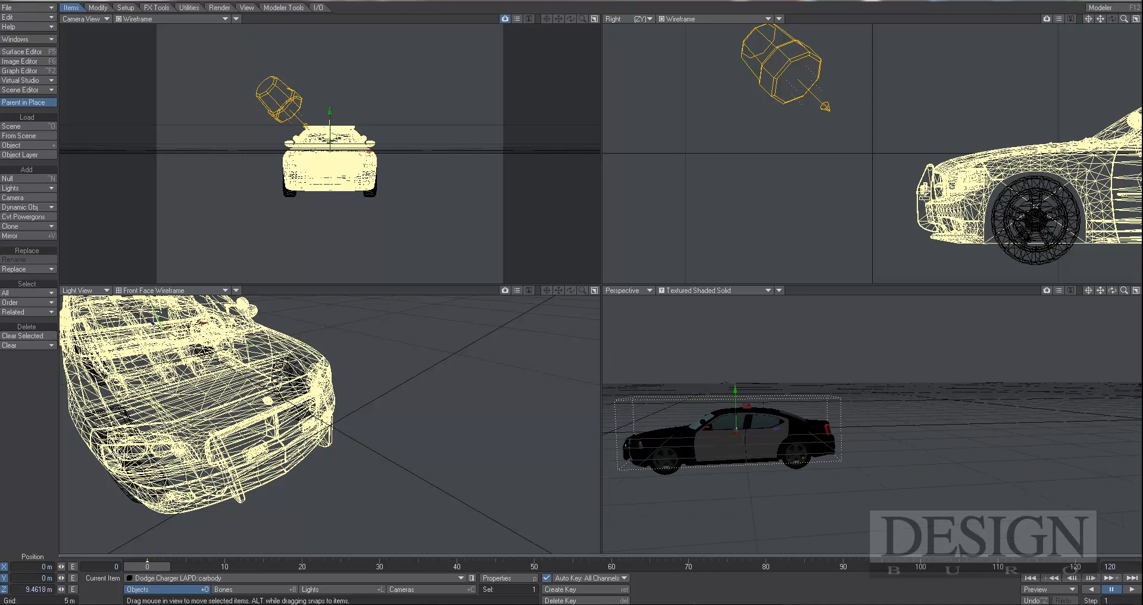
{"action": "left_click_drag", "start_coordinate": [751, 432], "coordinate": [1142, 422]}
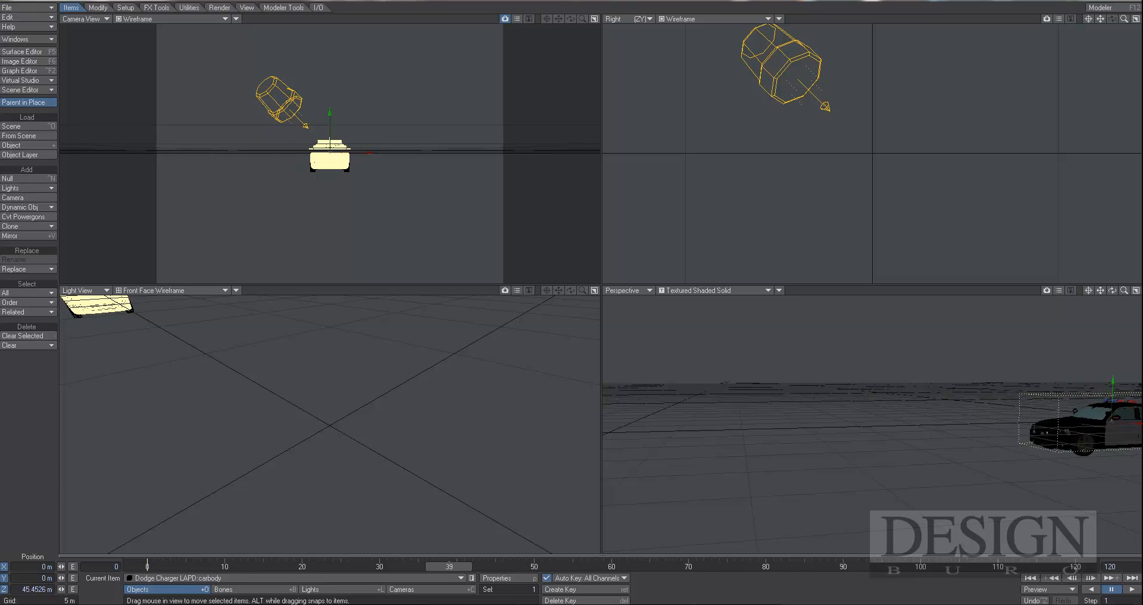